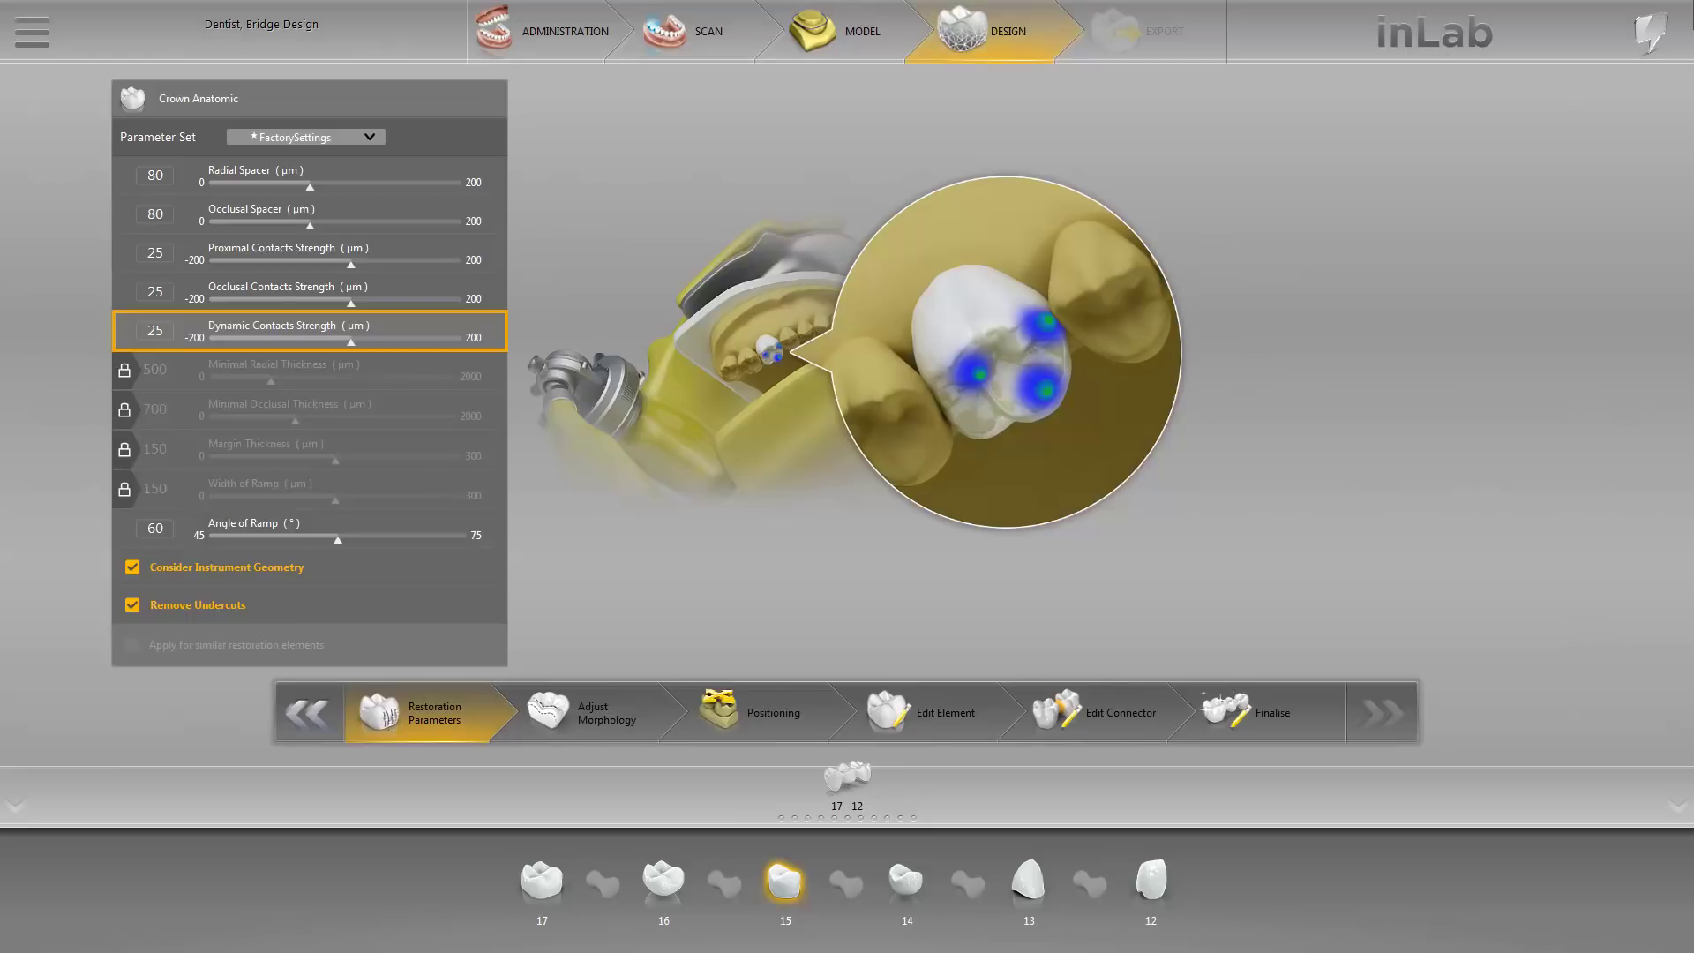
Step: Open the Crown Anatomic parameters and make an editable copy of the factory preset
{"action": "left_click", "coordinate": [155, 527]}
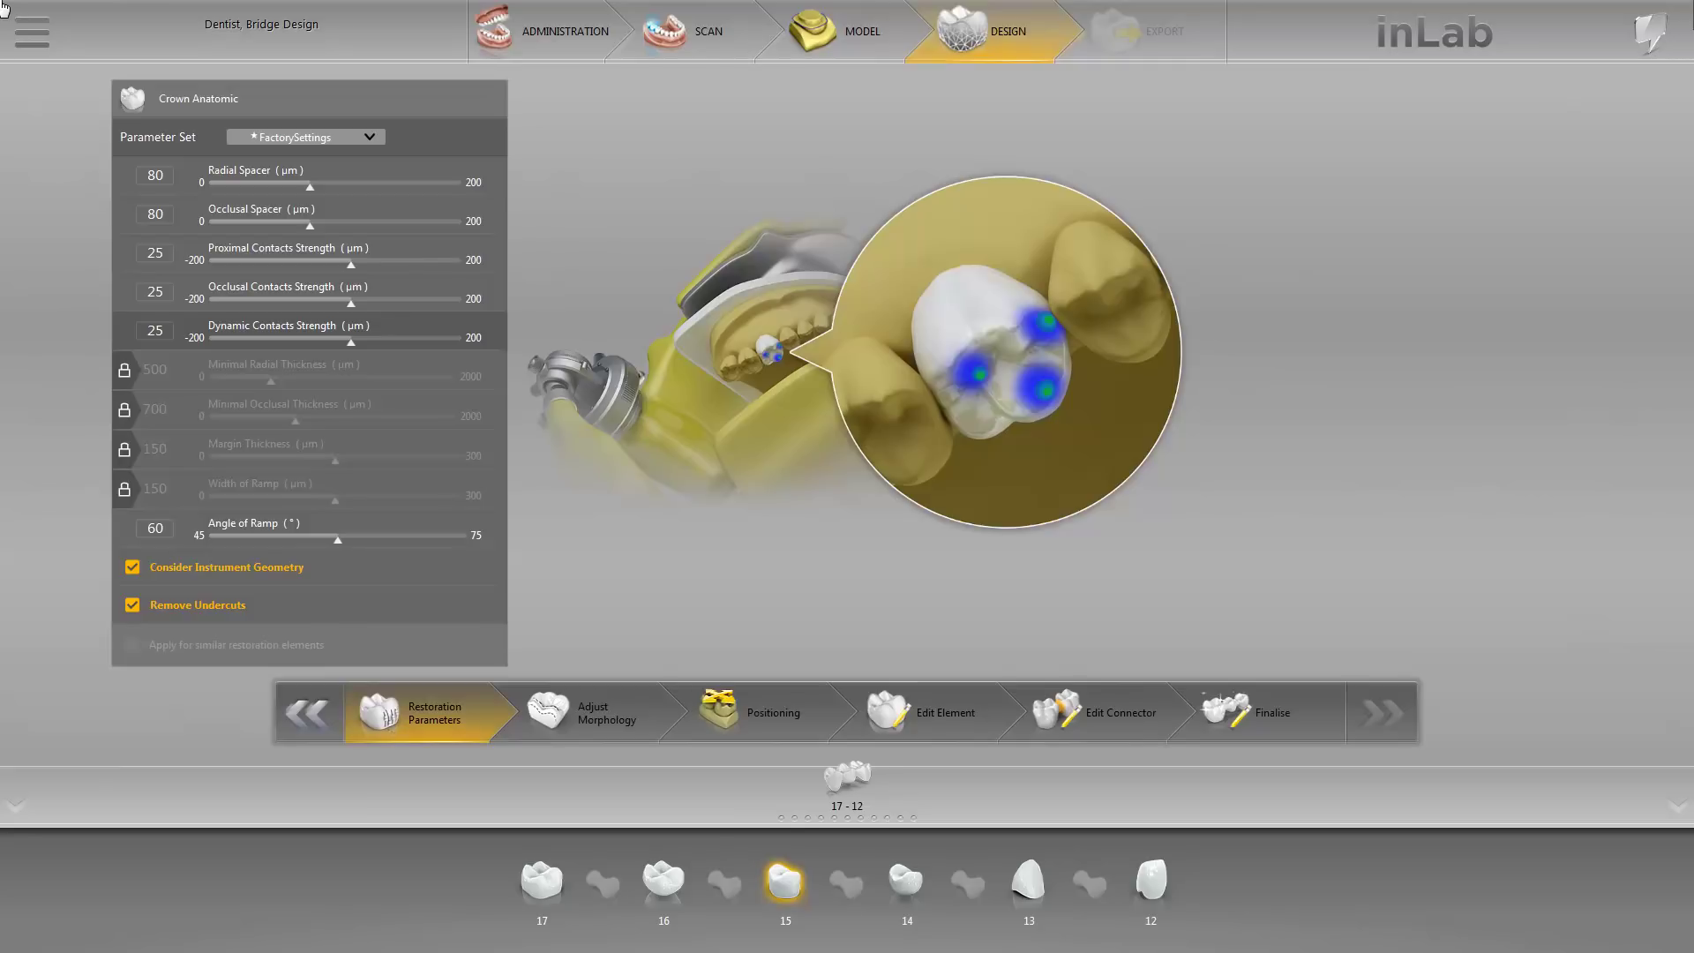
{"action": "left_click", "coordinate": [38, 40]}
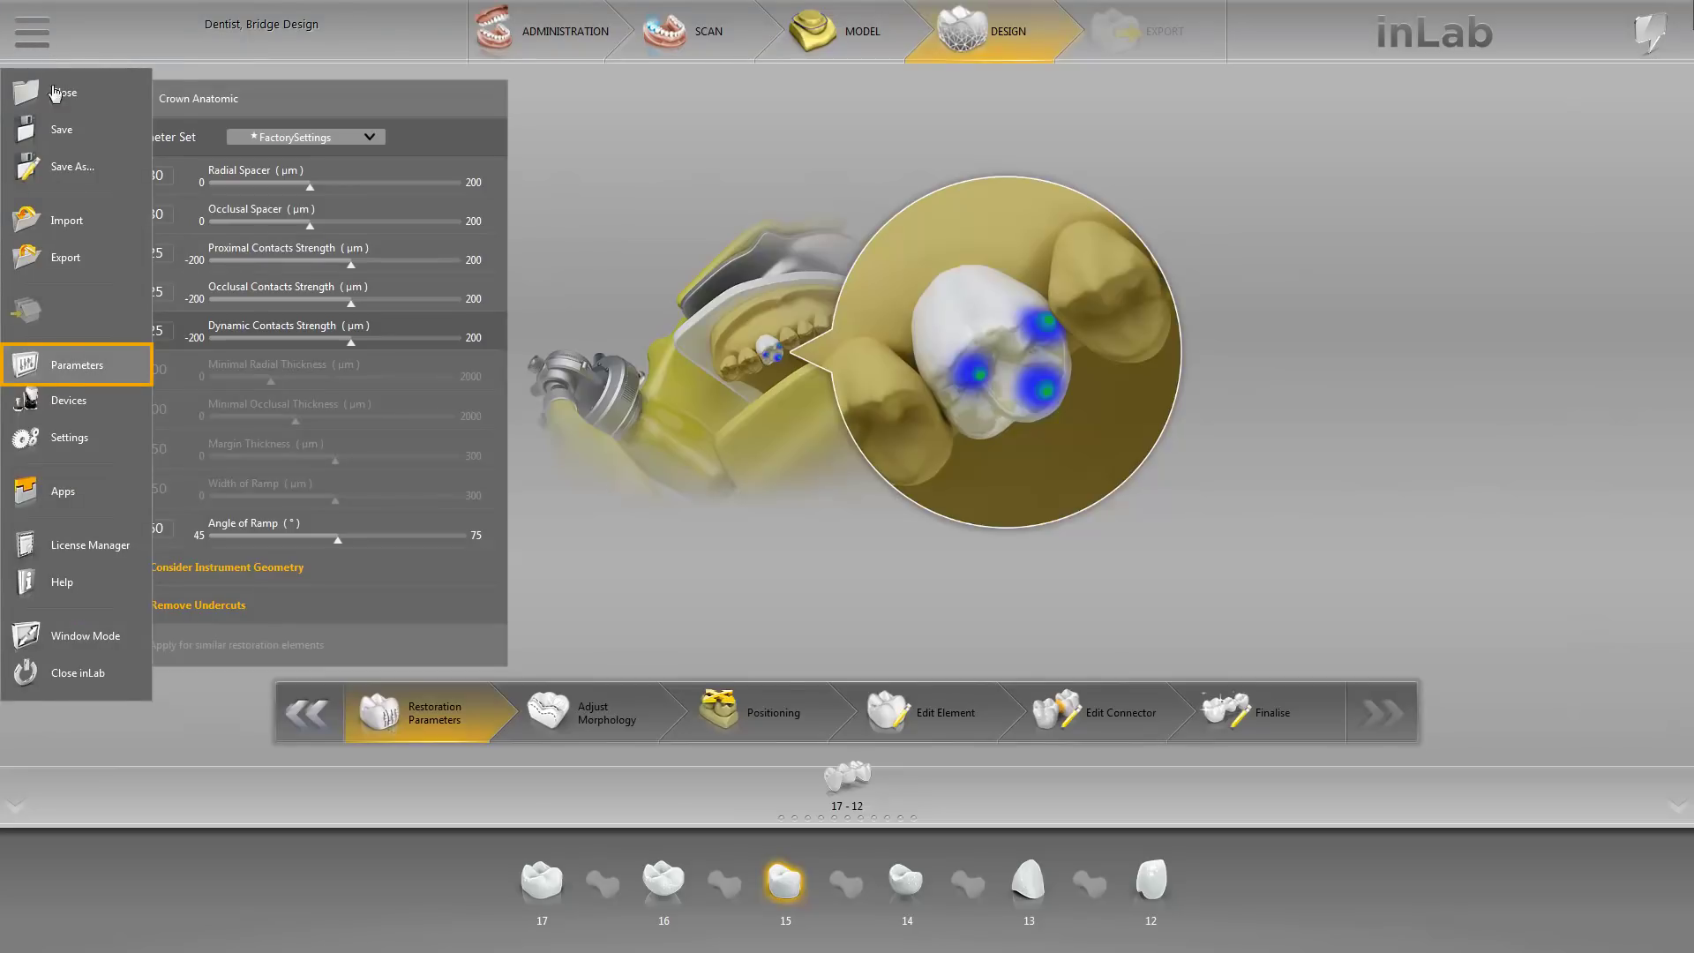
{"action": "left_click", "coordinate": [64, 369]}
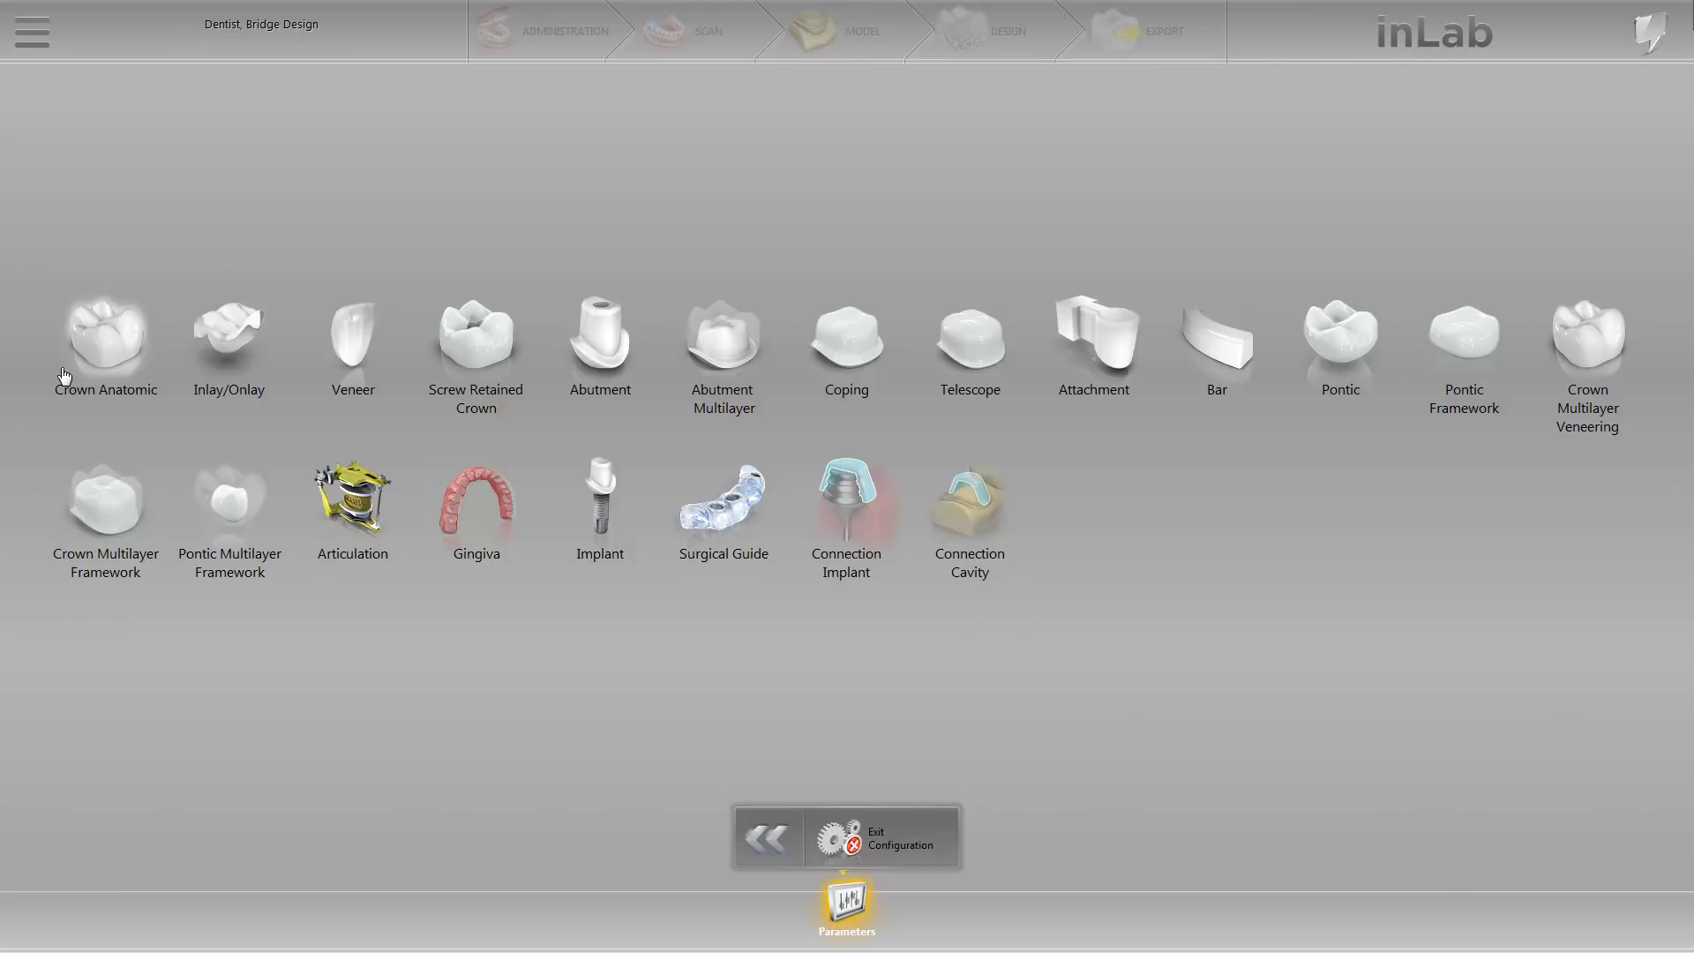
{"action": "left_click", "coordinate": [65, 375]}
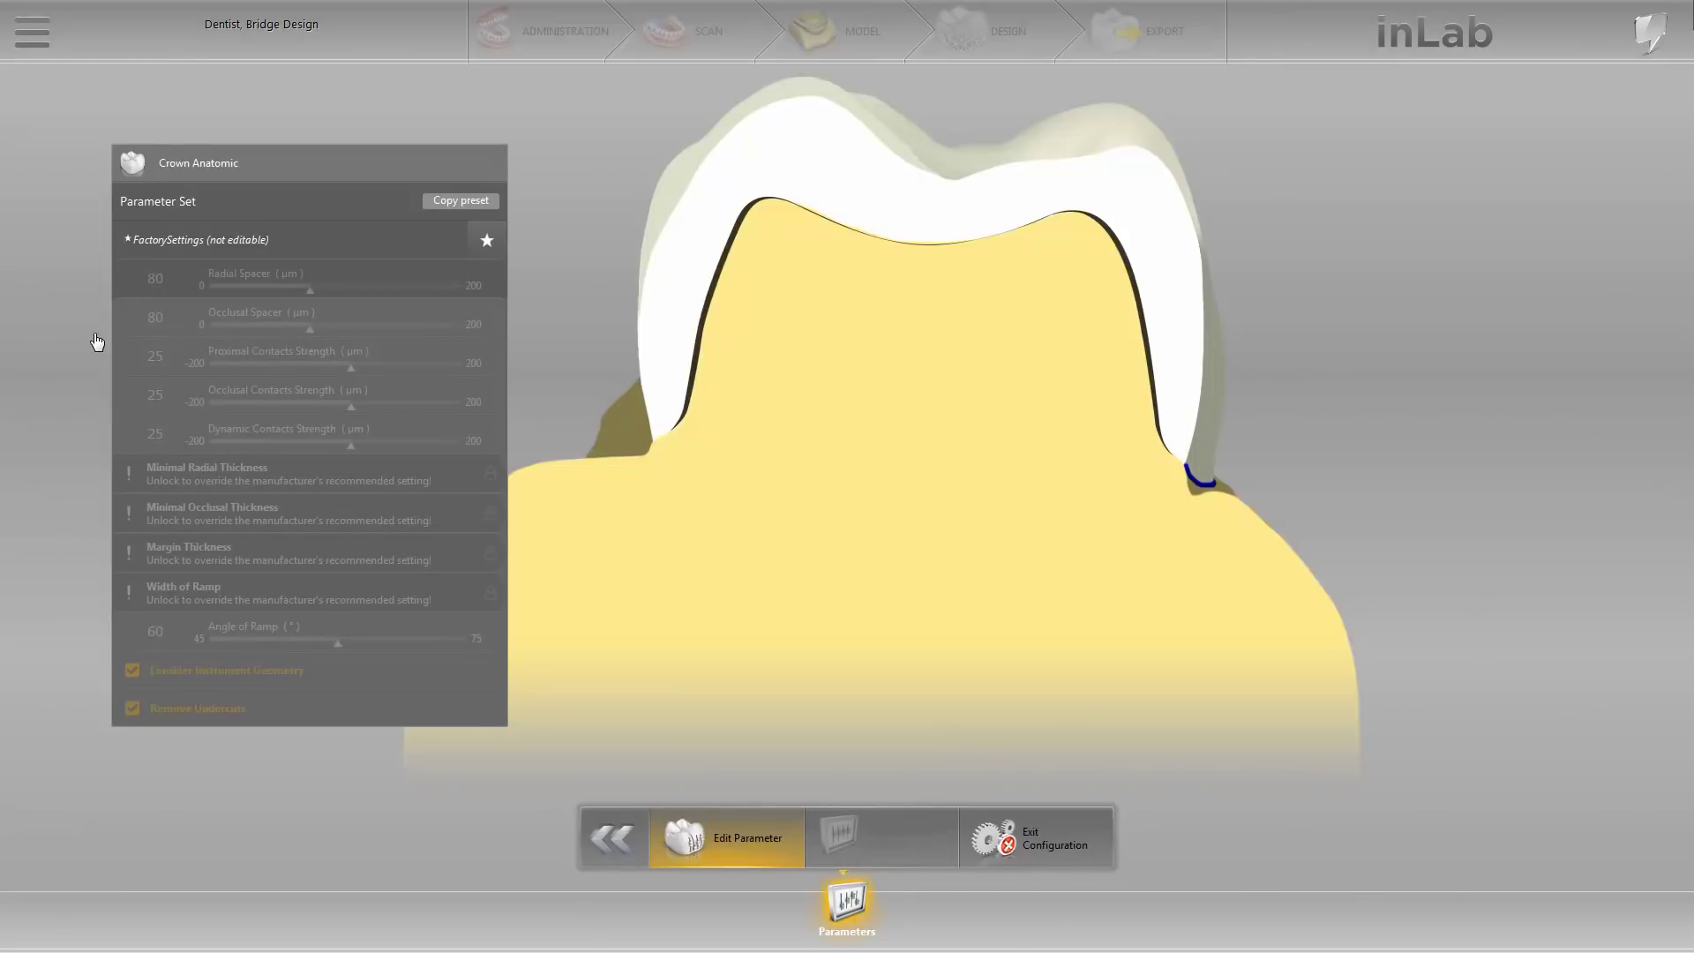
{"action": "left_click", "coordinate": [448, 203]}
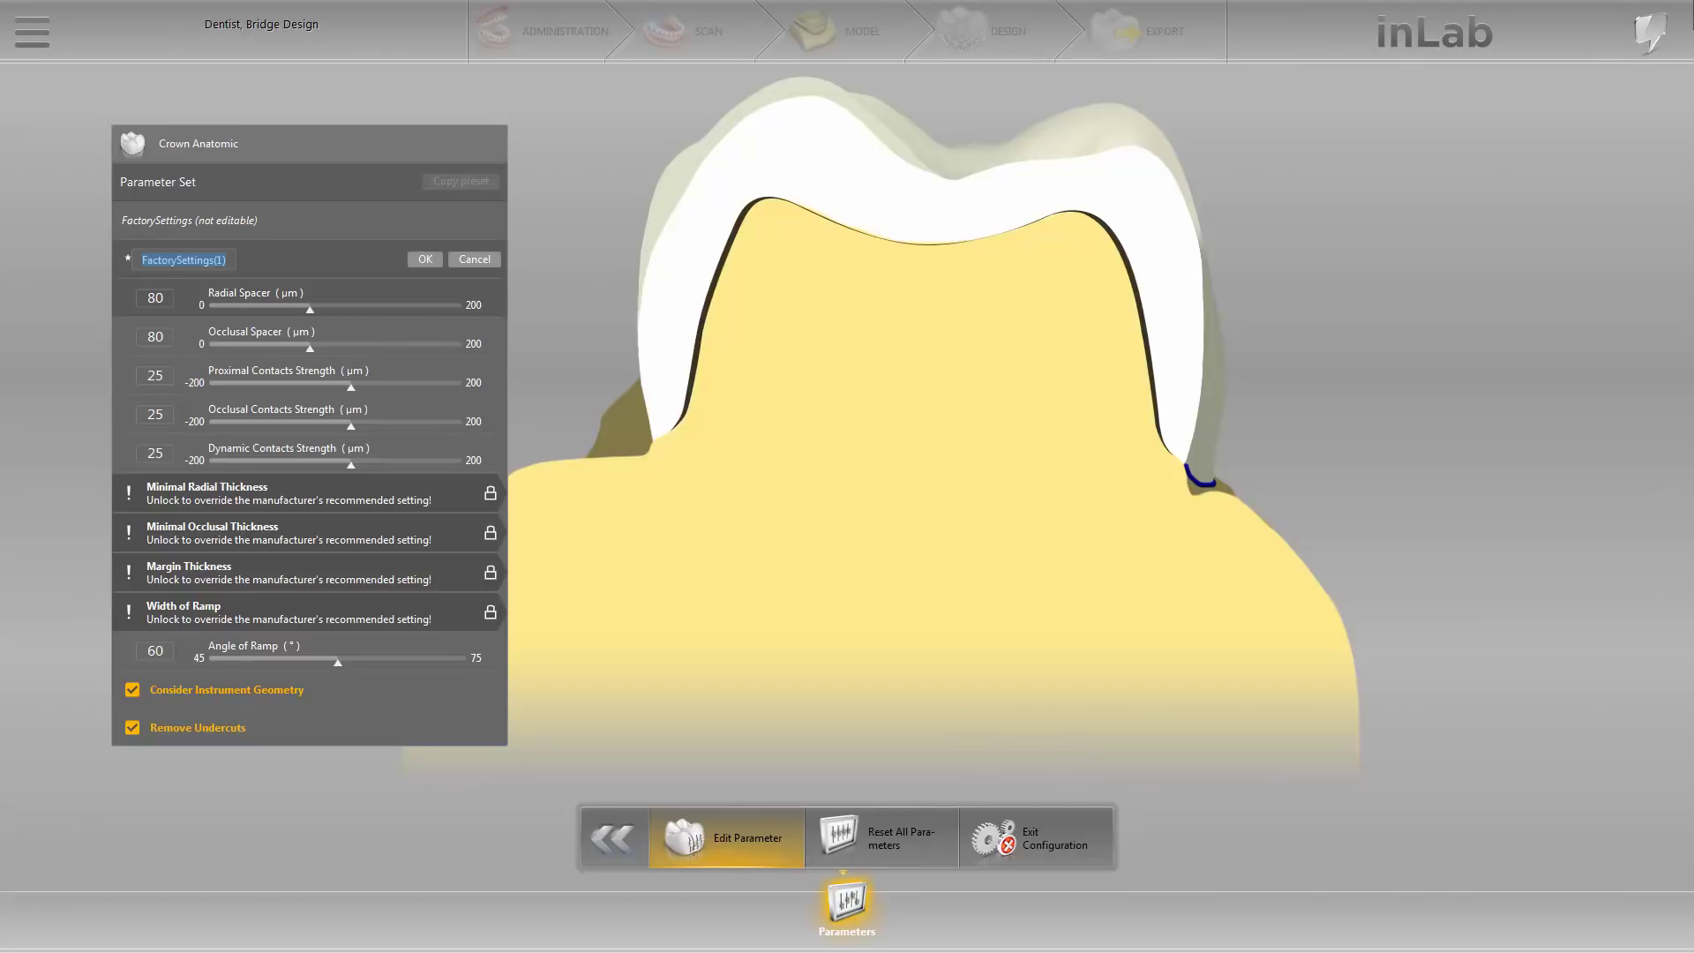
Step: Name the copied preset 'Crown 1' and raise its Radial Spacer to 90 µm
{"action": "type", "text": "Crown 1"}
{"action": "left_click", "coordinate": [153, 297]}
{"action": "scroll", "coordinate": [155, 303], "scroll_direction": "up", "scroll_amount": 1}
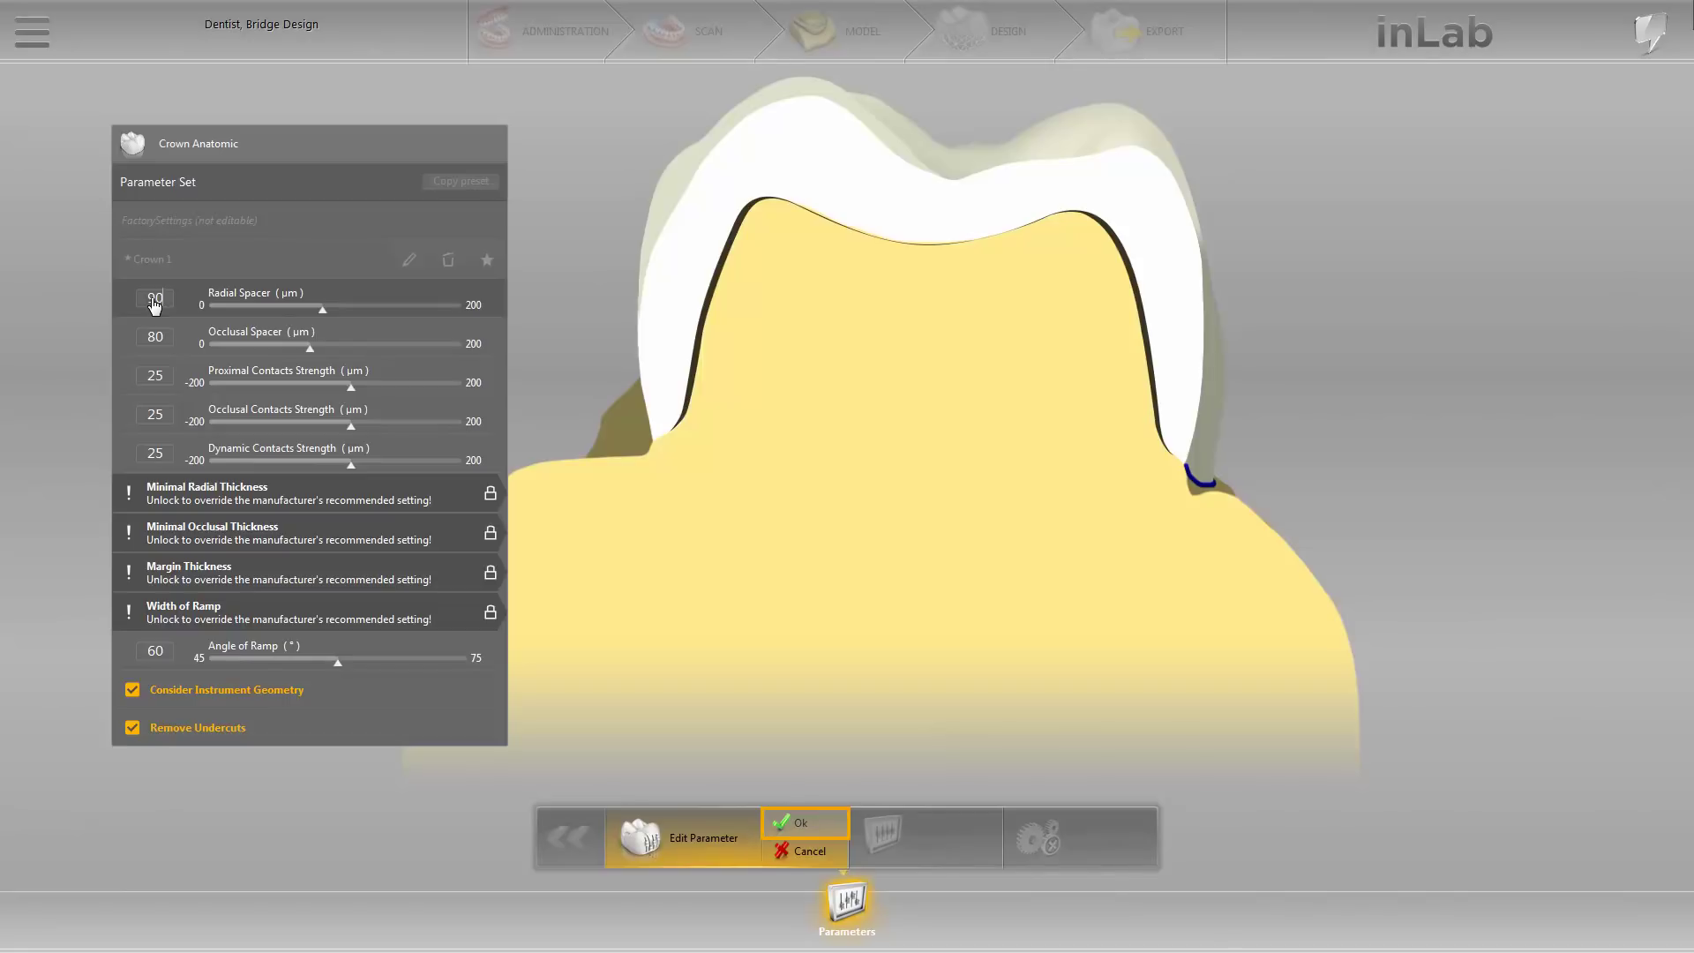
Step: Save Crown 1, star FactorySettings as the default preset, and exit the configuration
{"action": "left_click", "coordinate": [796, 824]}
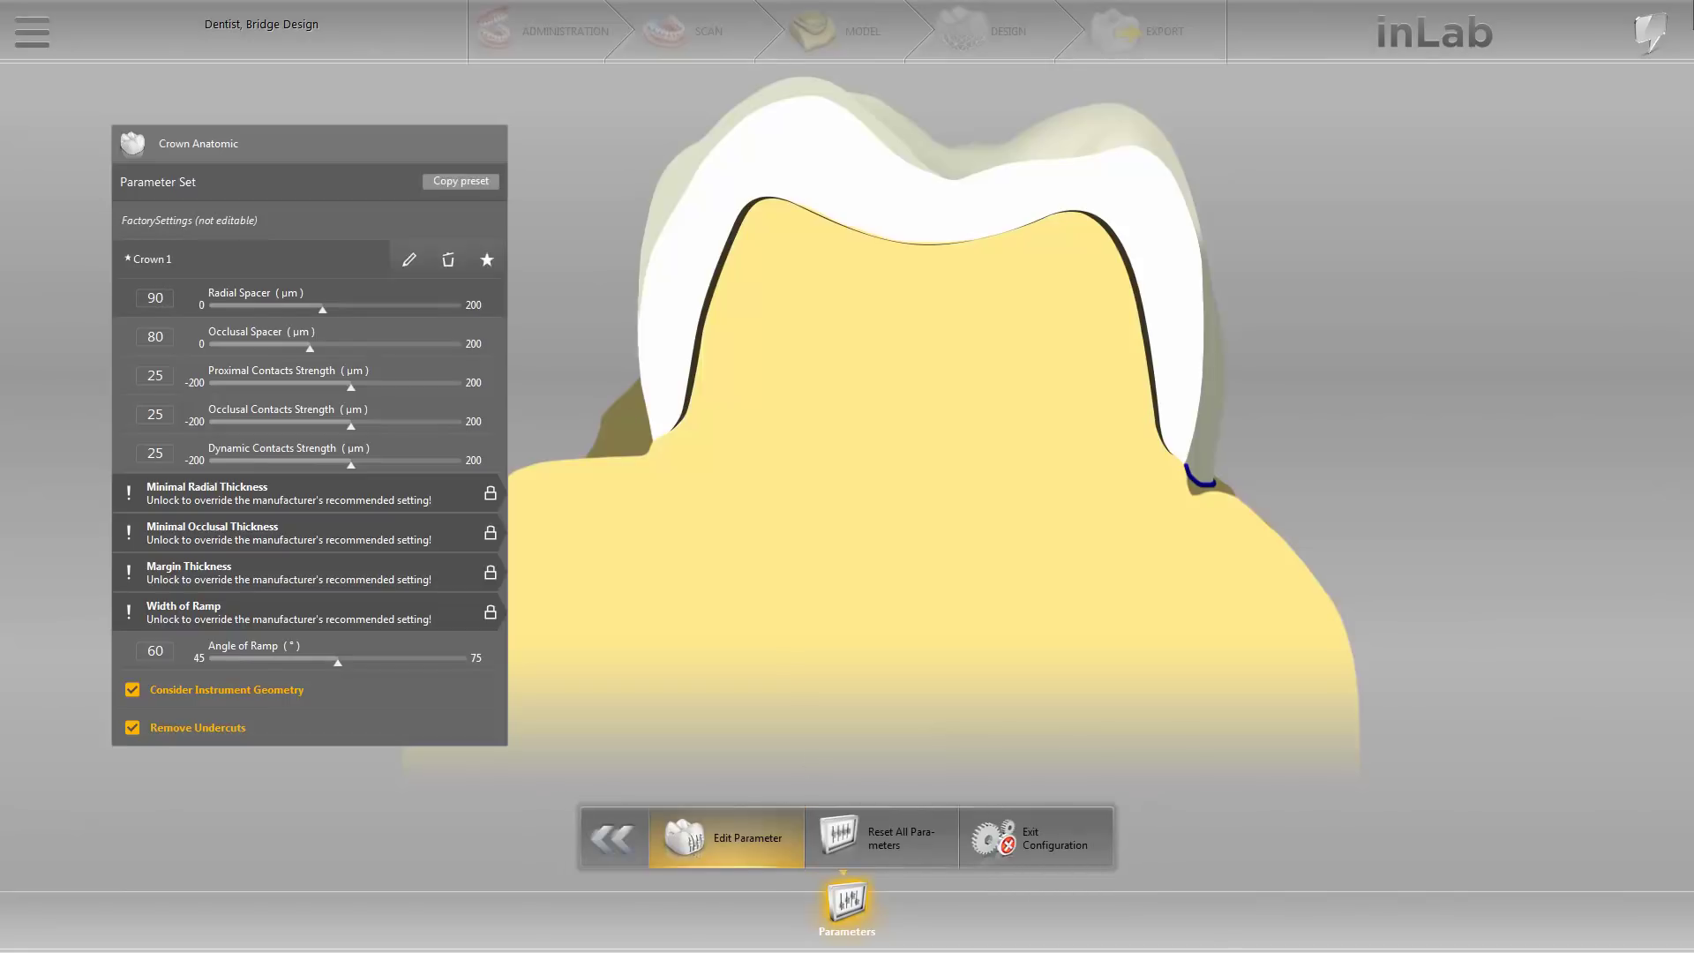
{"action": "left_click", "coordinate": [816, 833]}
{"action": "left_click", "coordinate": [428, 220]}
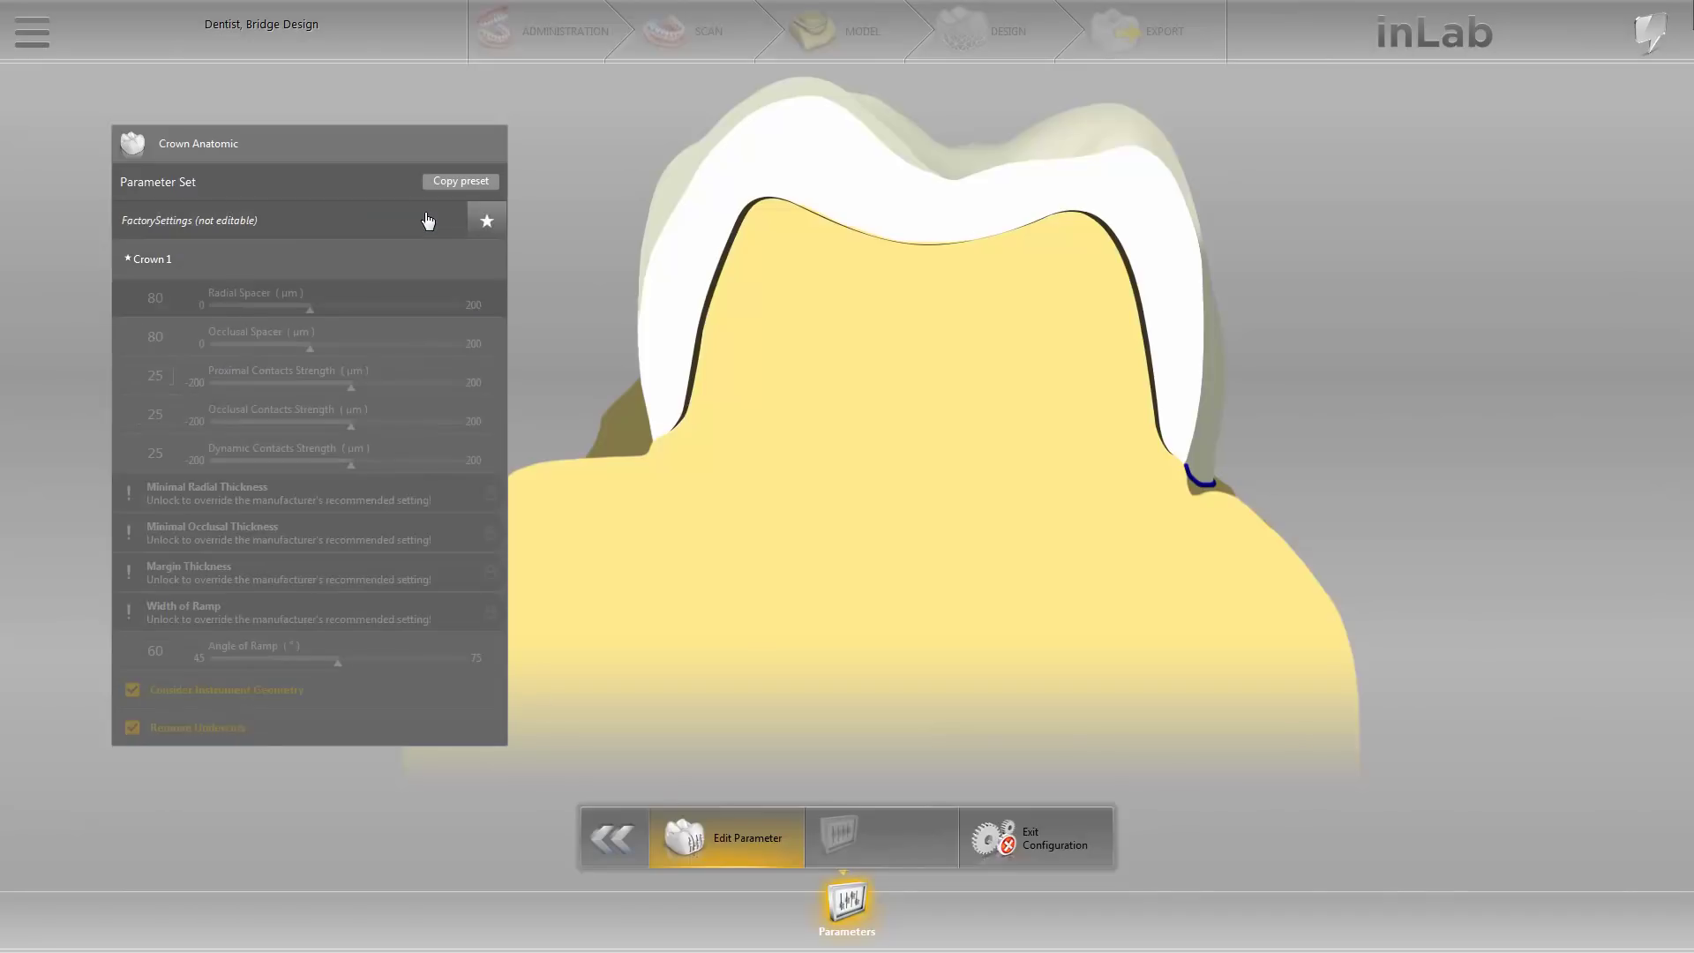
{"action": "left_click", "coordinate": [486, 221]}
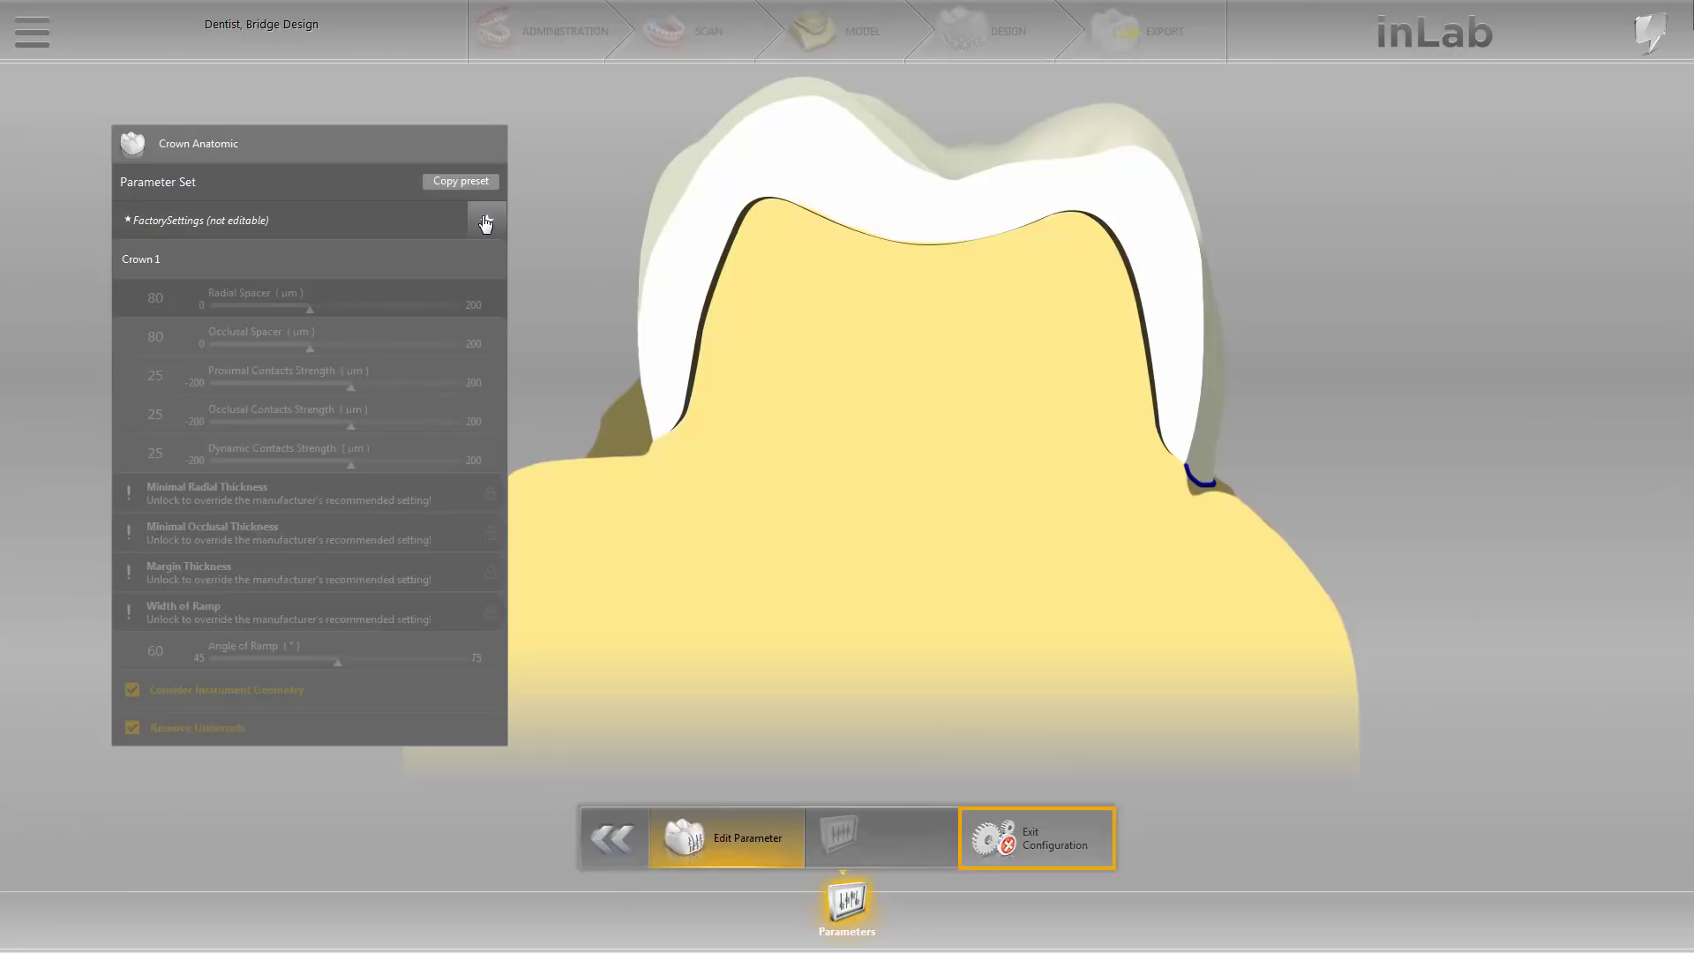
{"action": "left_click", "coordinate": [1026, 854]}
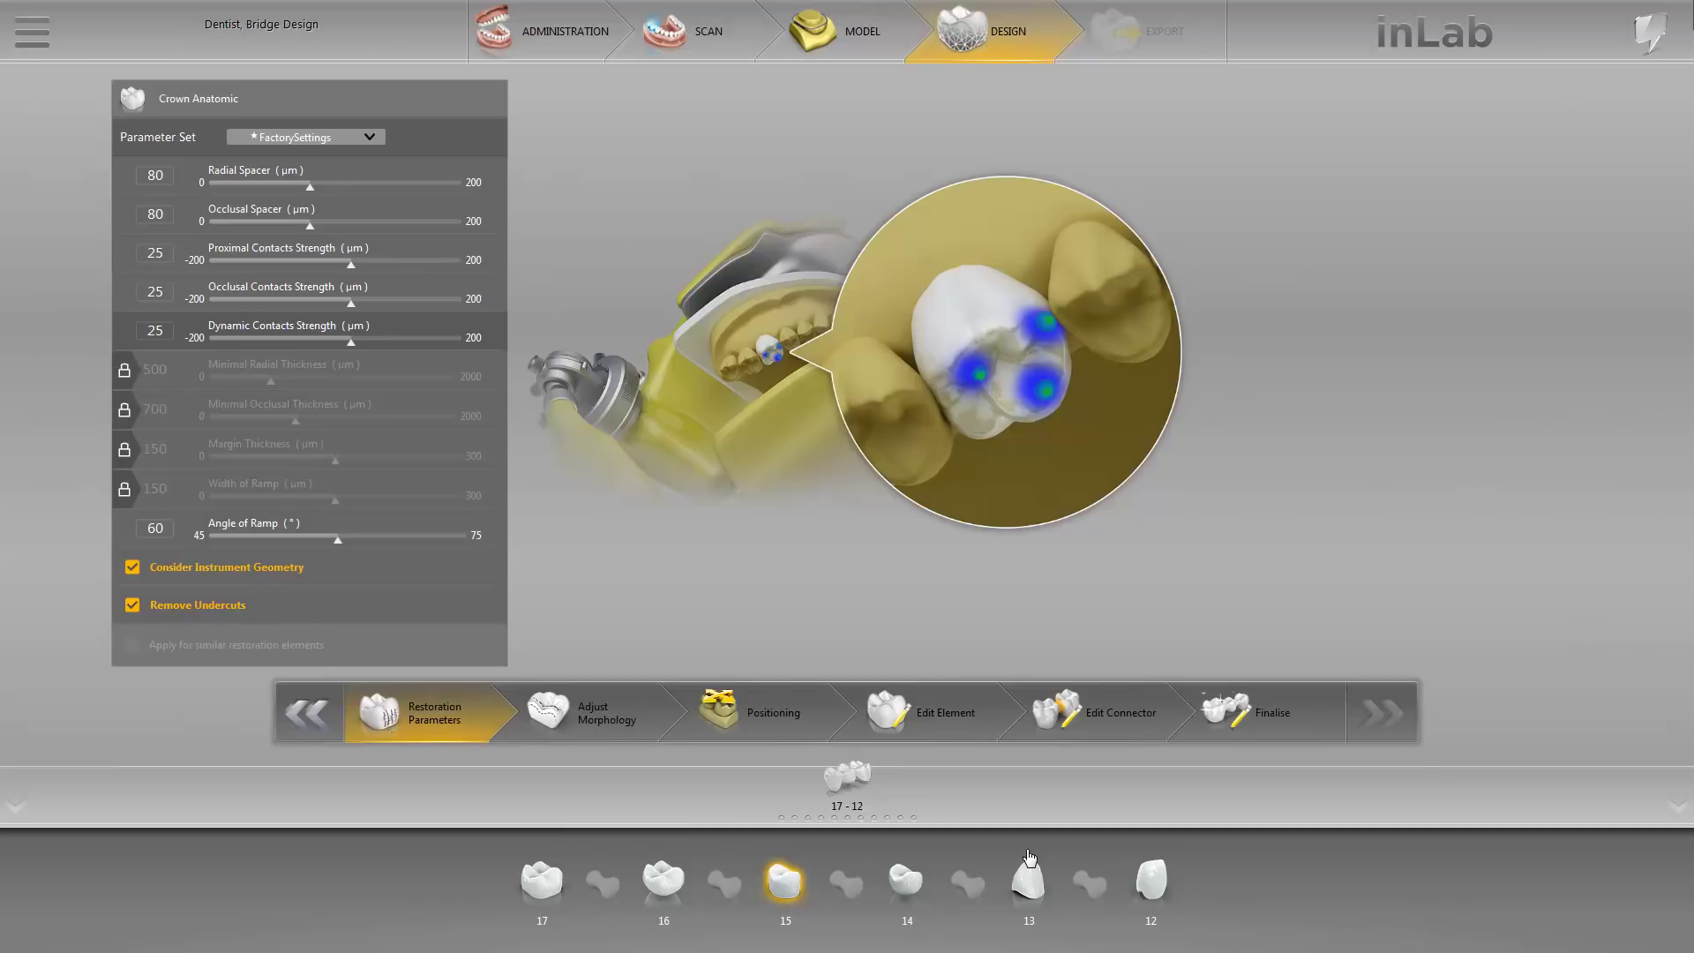
Step: Try the Crown 1 parameter set, then revert to FactorySettings and confirm the parameters
{"action": "left_click", "coordinate": [374, 139]}
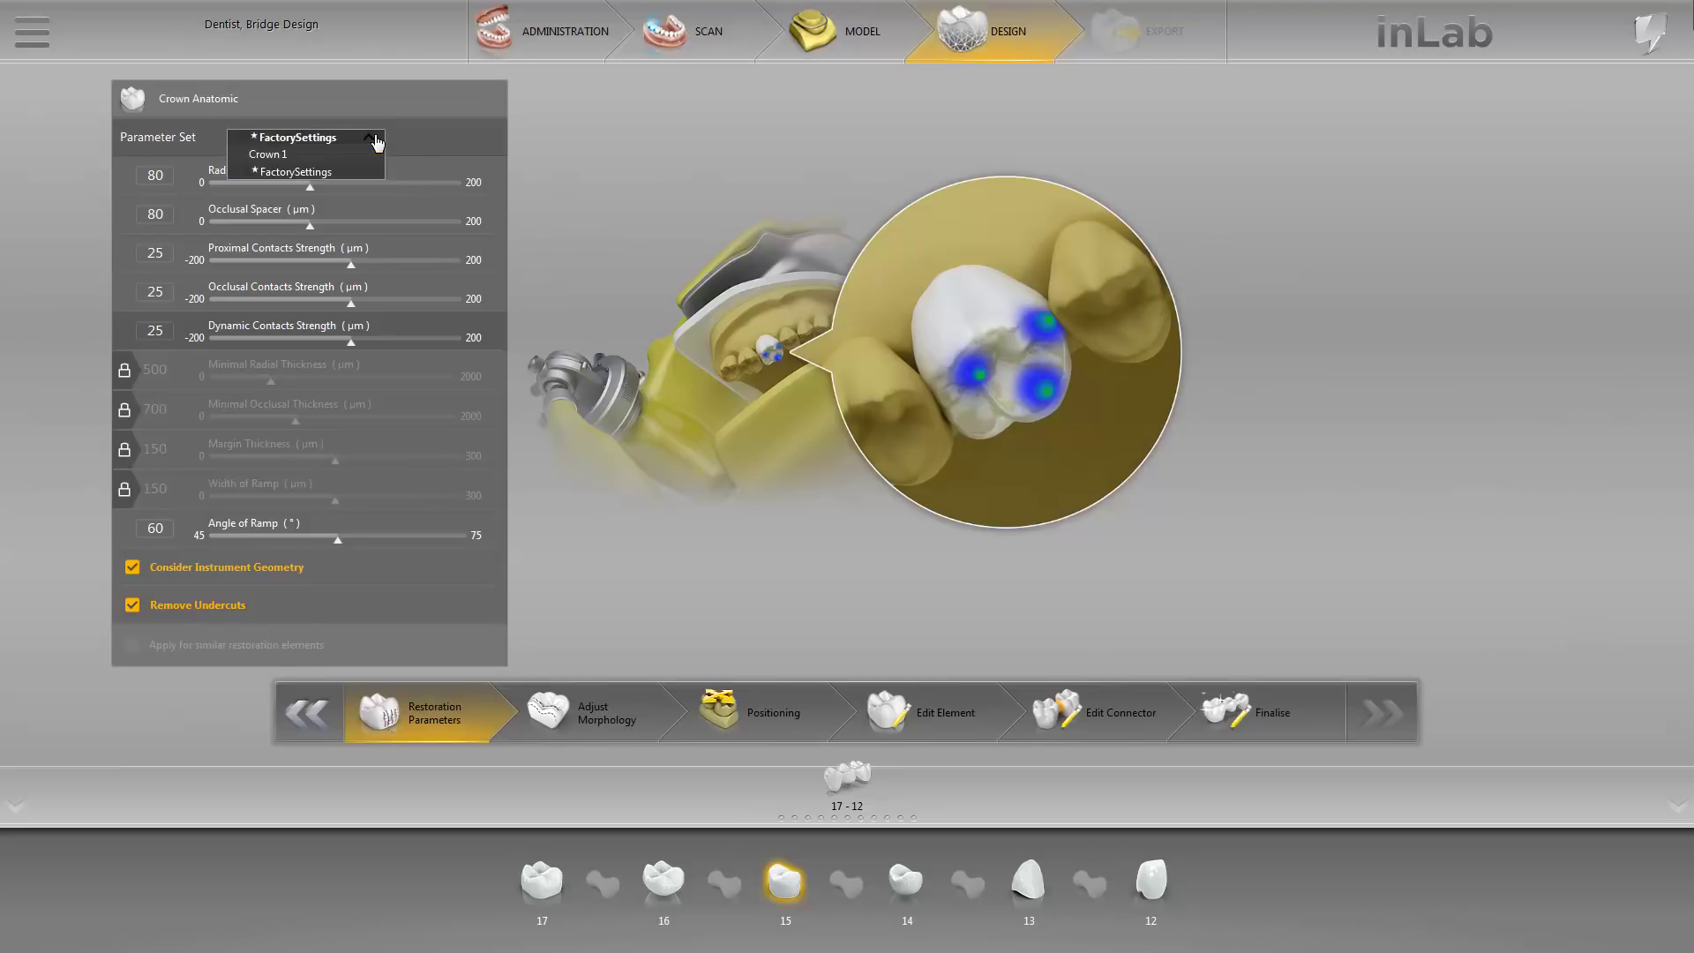
{"action": "left_click", "coordinate": [351, 155]}
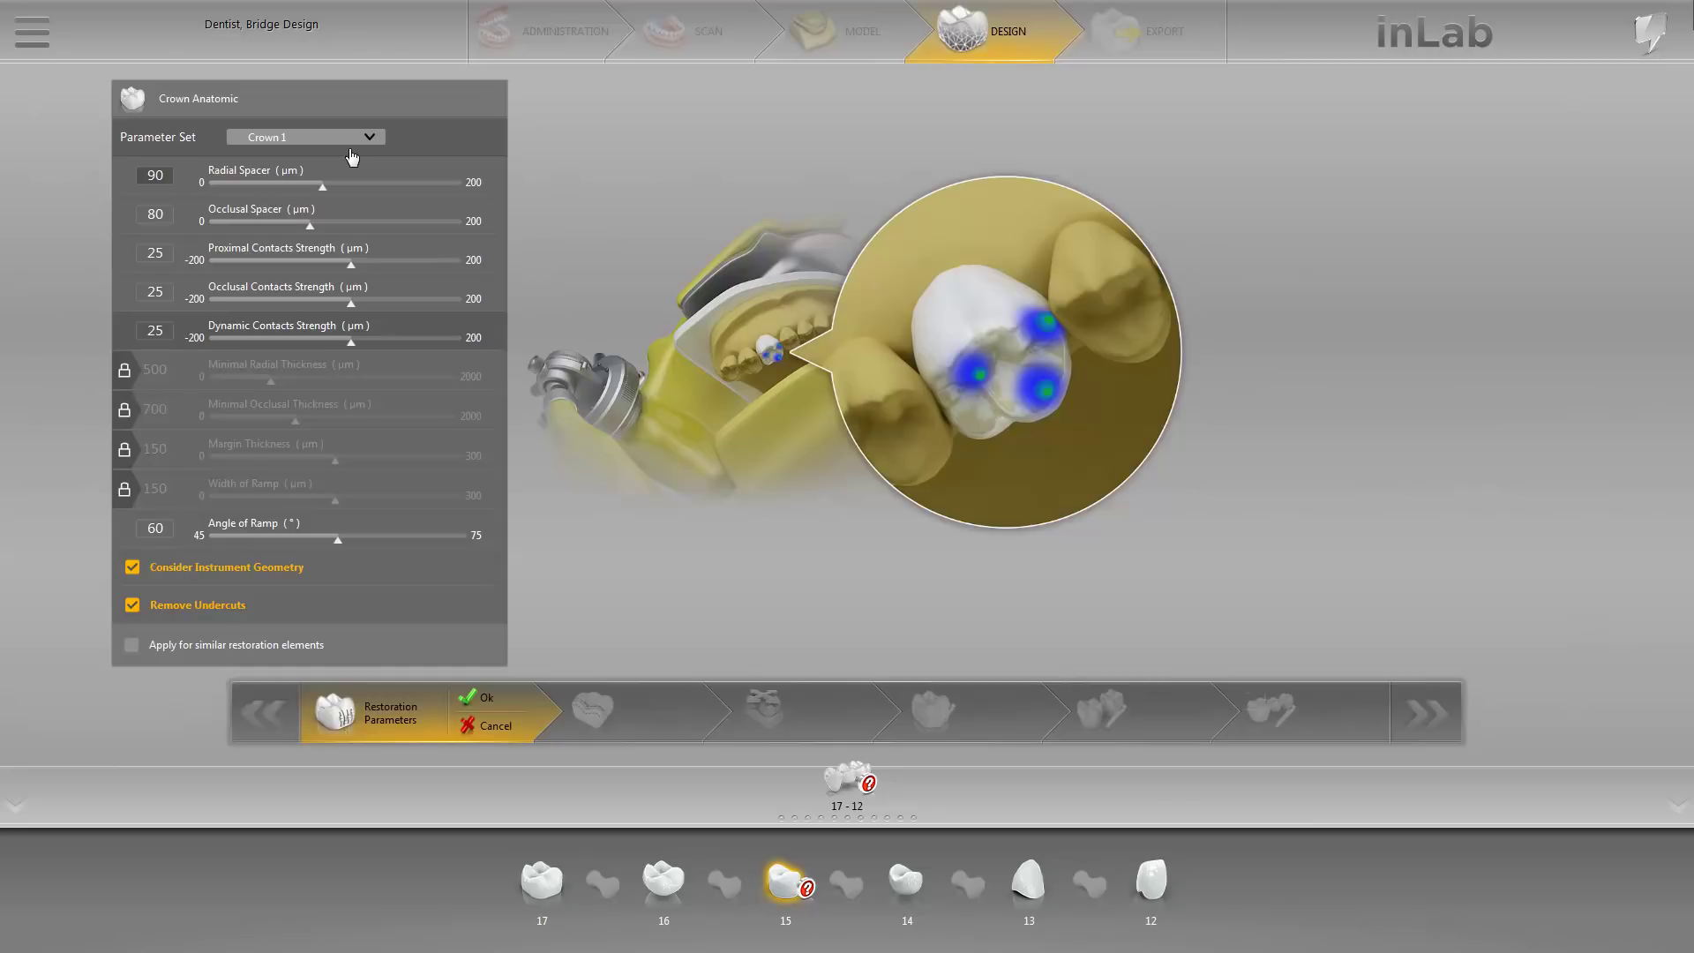
{"action": "left_click", "coordinate": [368, 137]}
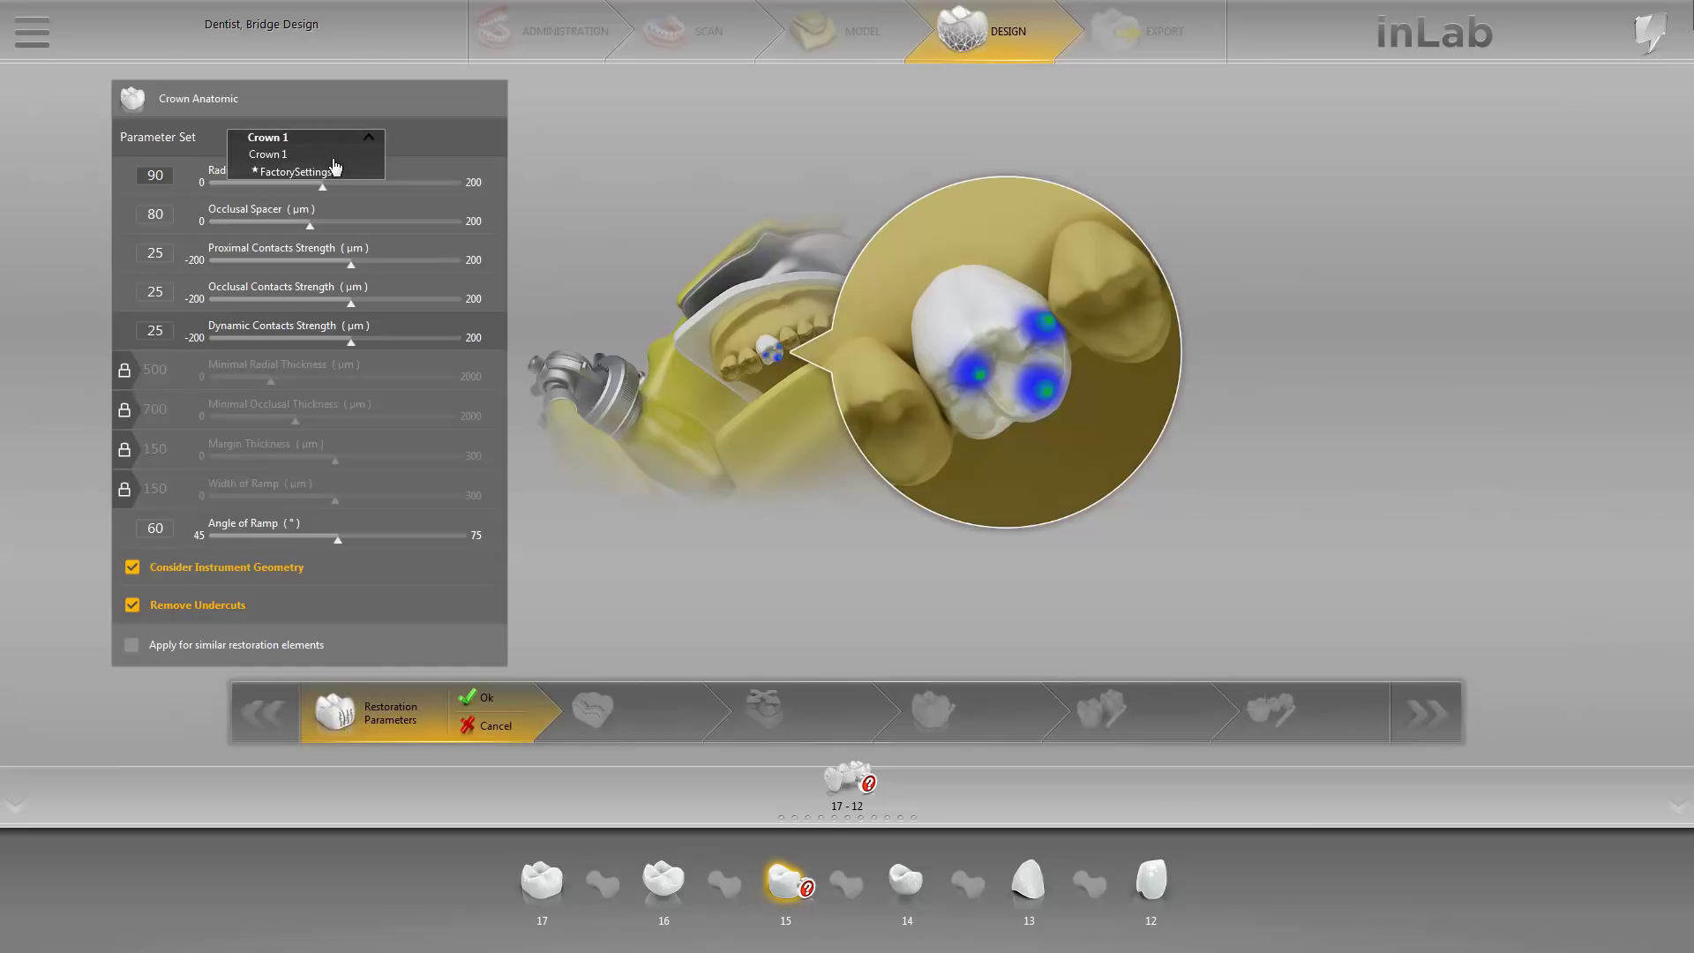
{"action": "left_click", "coordinate": [334, 172]}
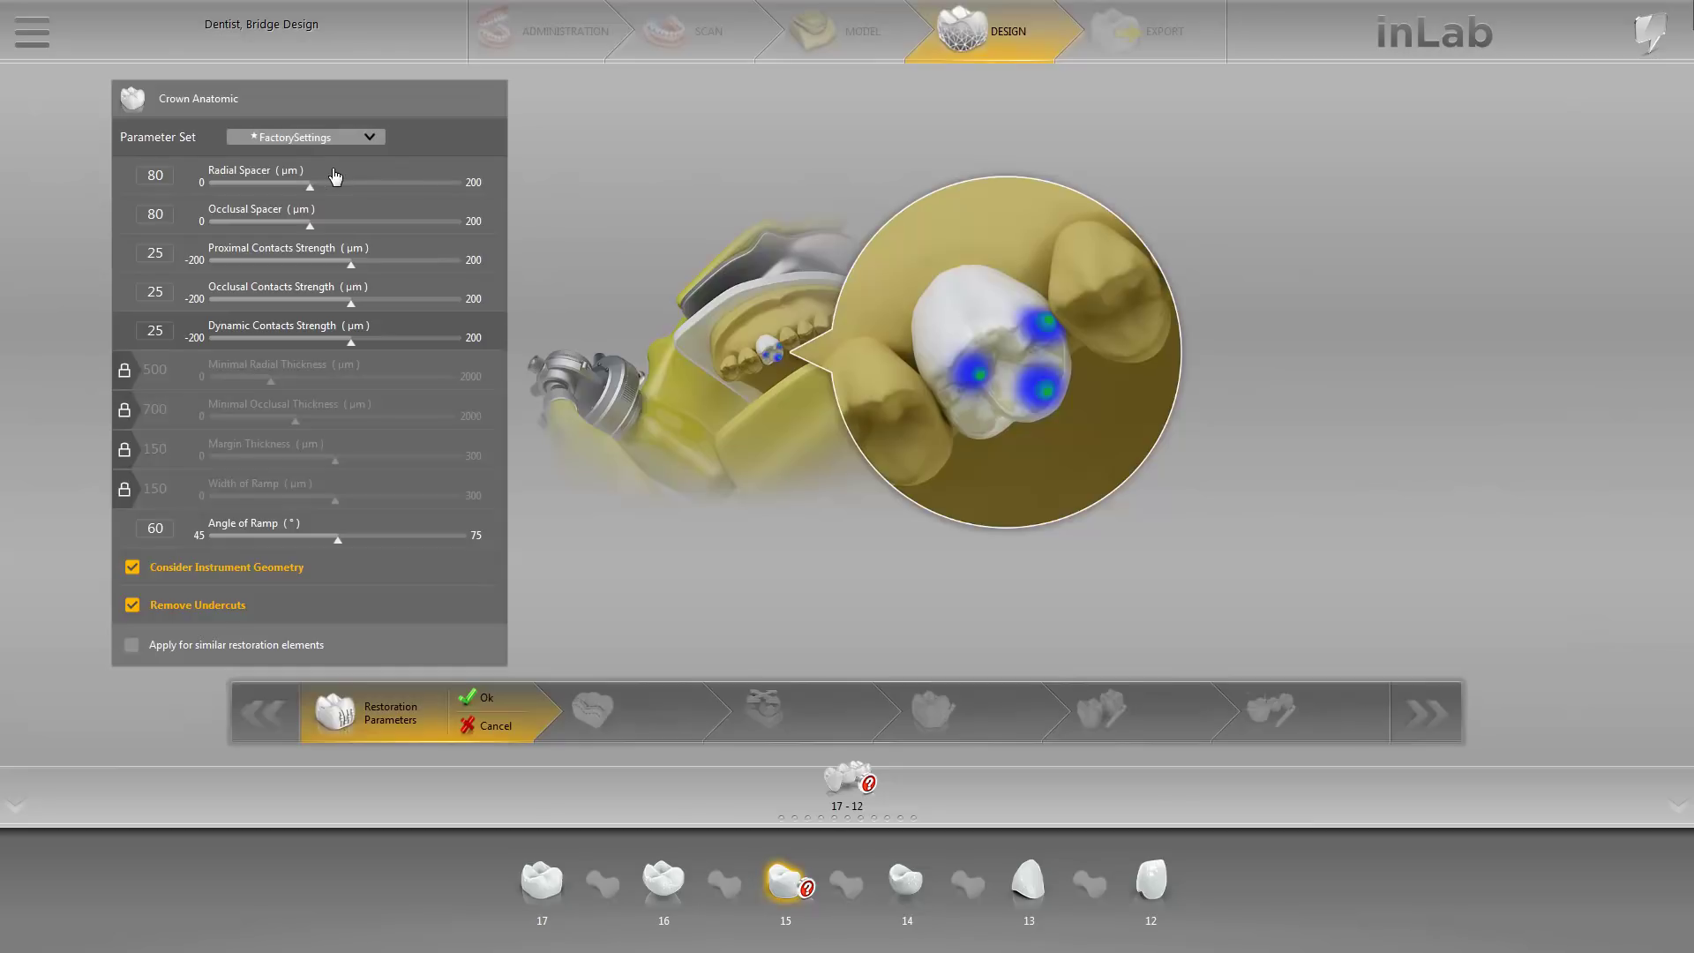
{"action": "left_click", "coordinate": [483, 700]}
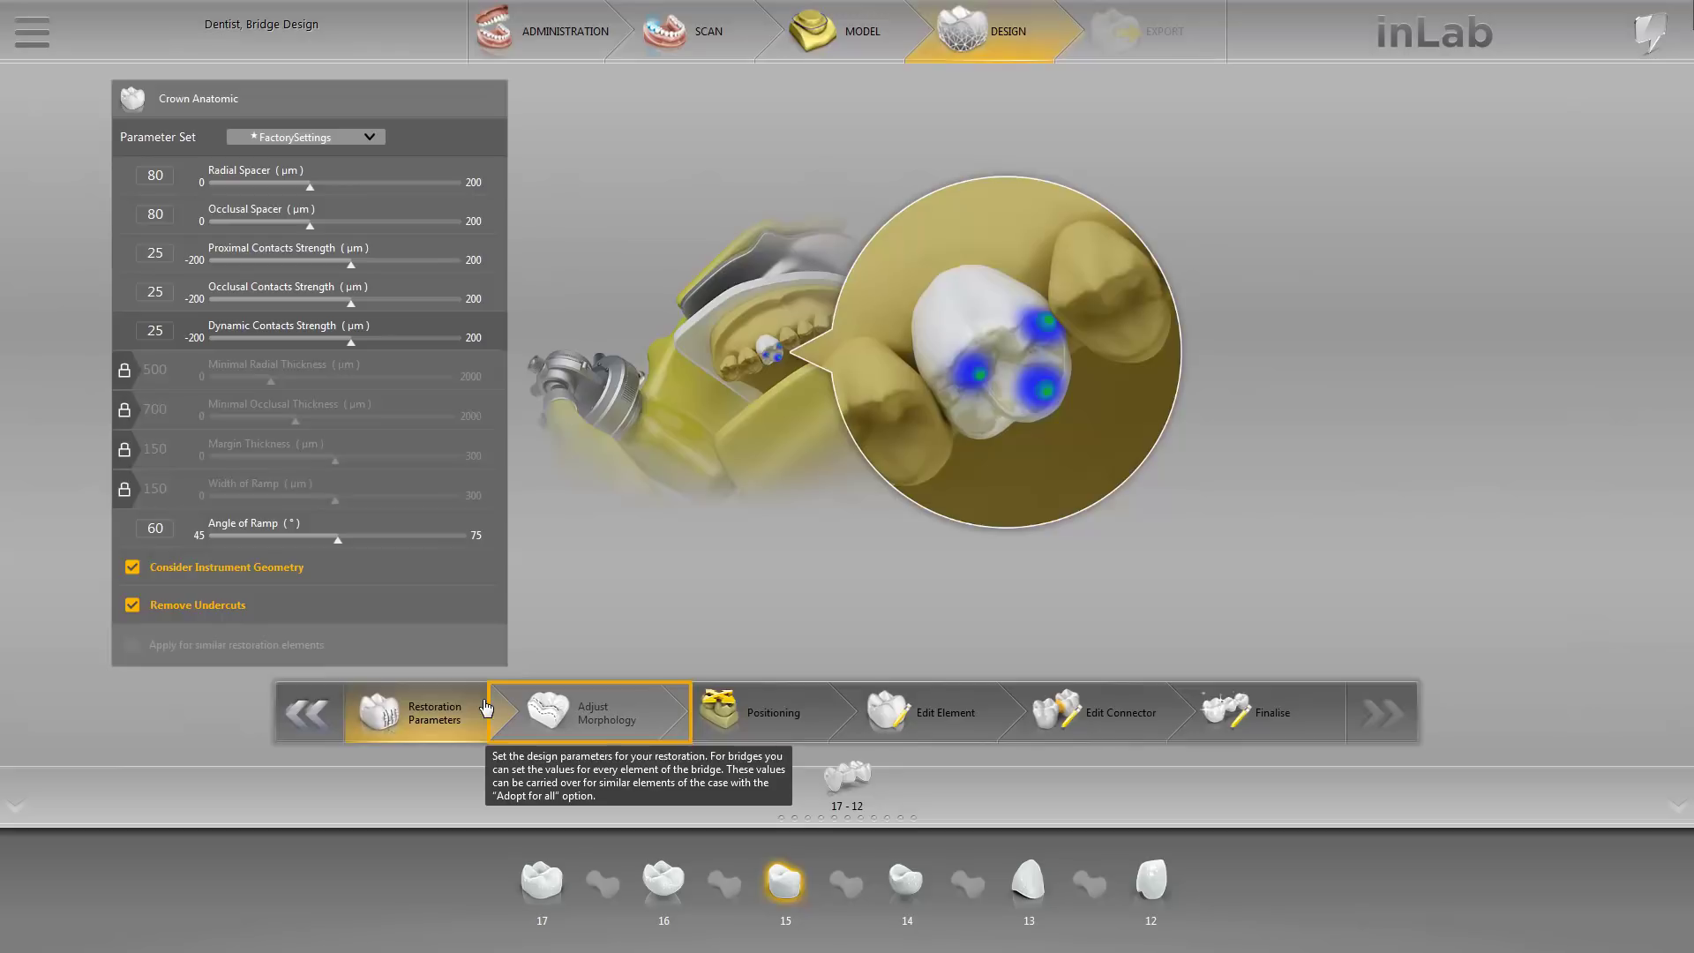
Step: Switch the morphology of posterior crowns 17–14 to Tooth Database, leaving the manufacturer unchanged
{"action": "left_click", "coordinate": [606, 723]}
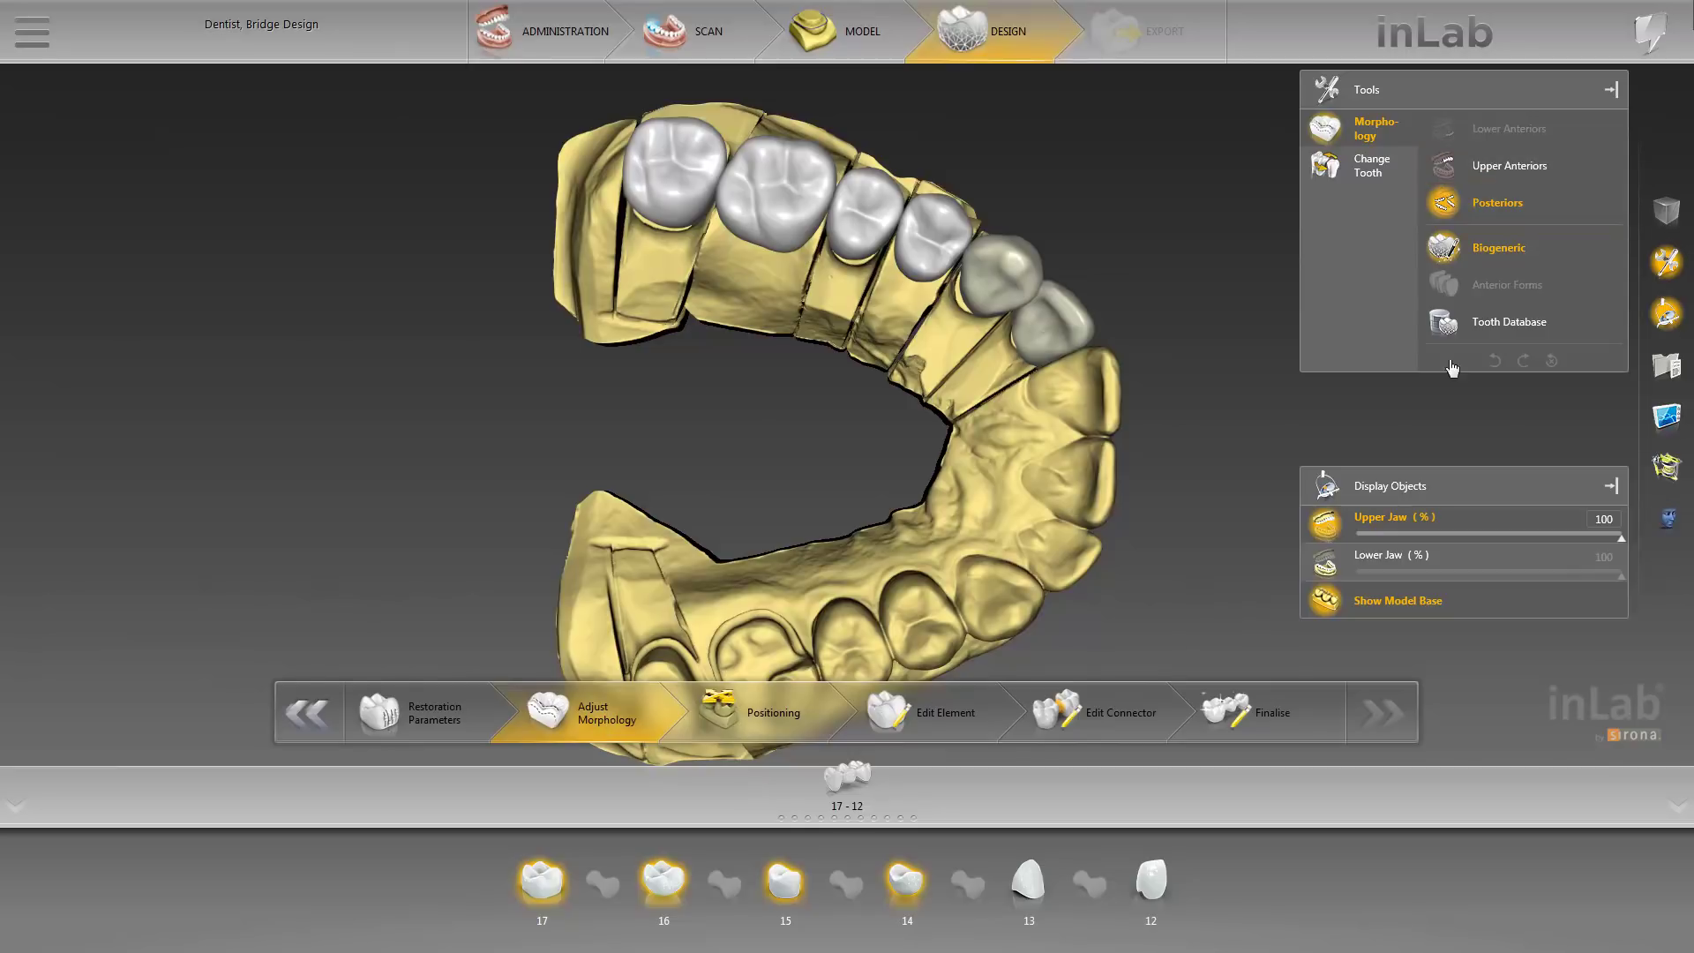
{"action": "left_click", "coordinate": [1488, 166]}
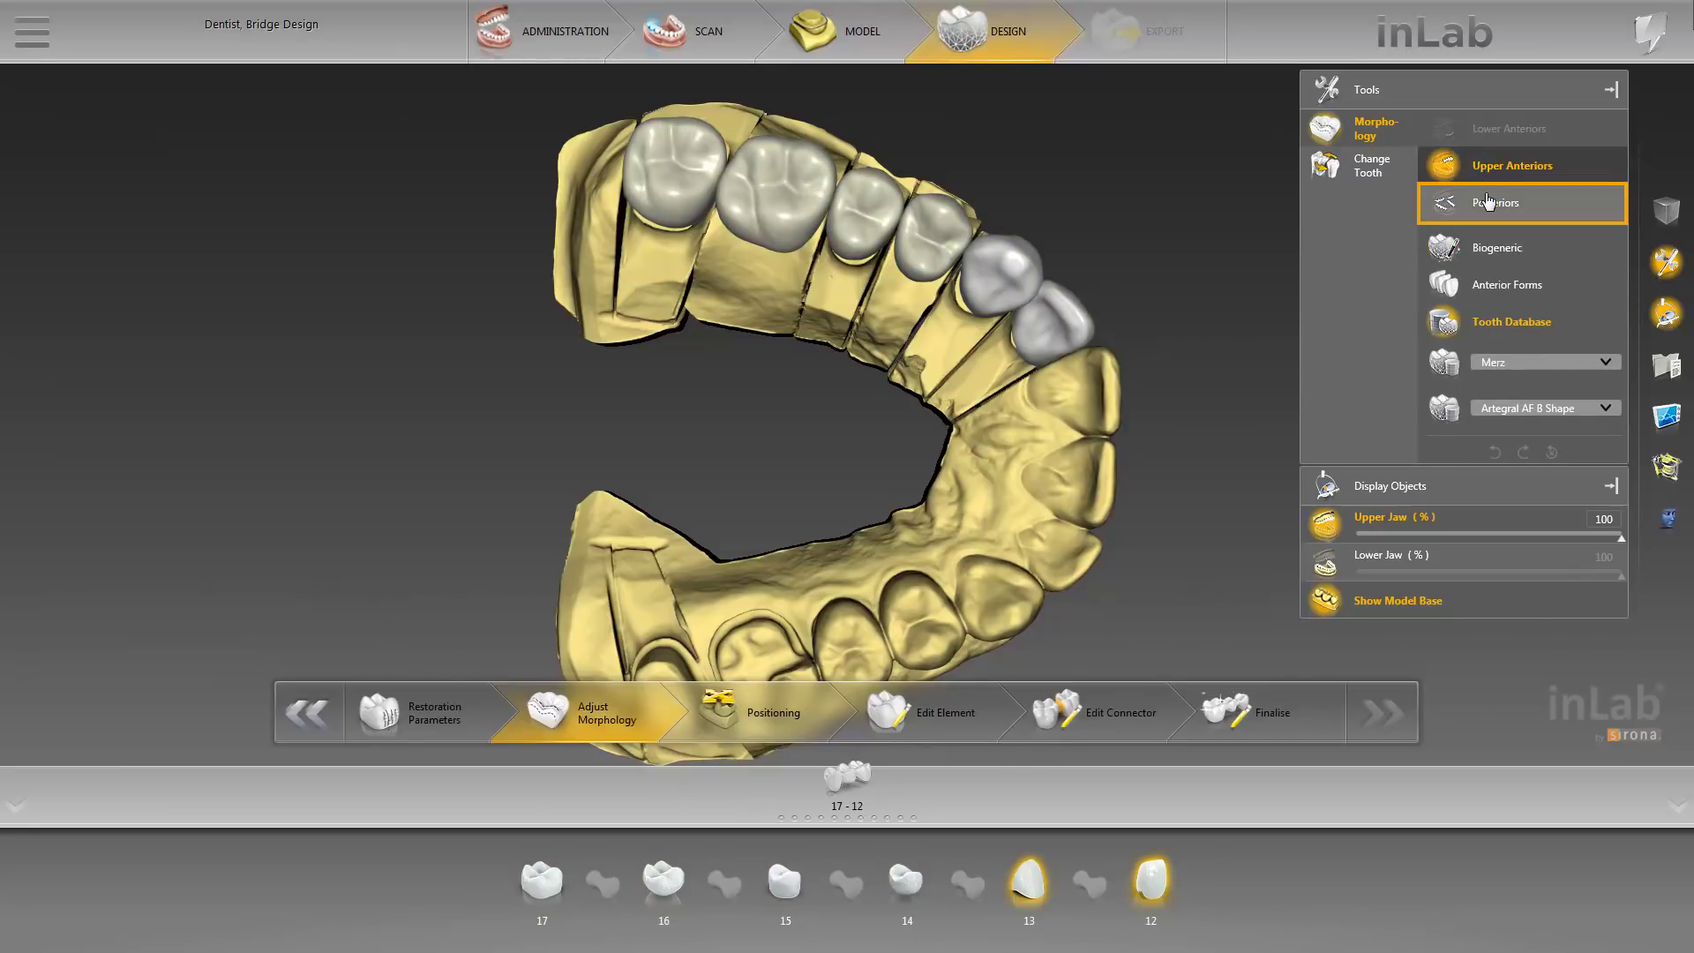
{"action": "left_click", "coordinate": [1488, 201]}
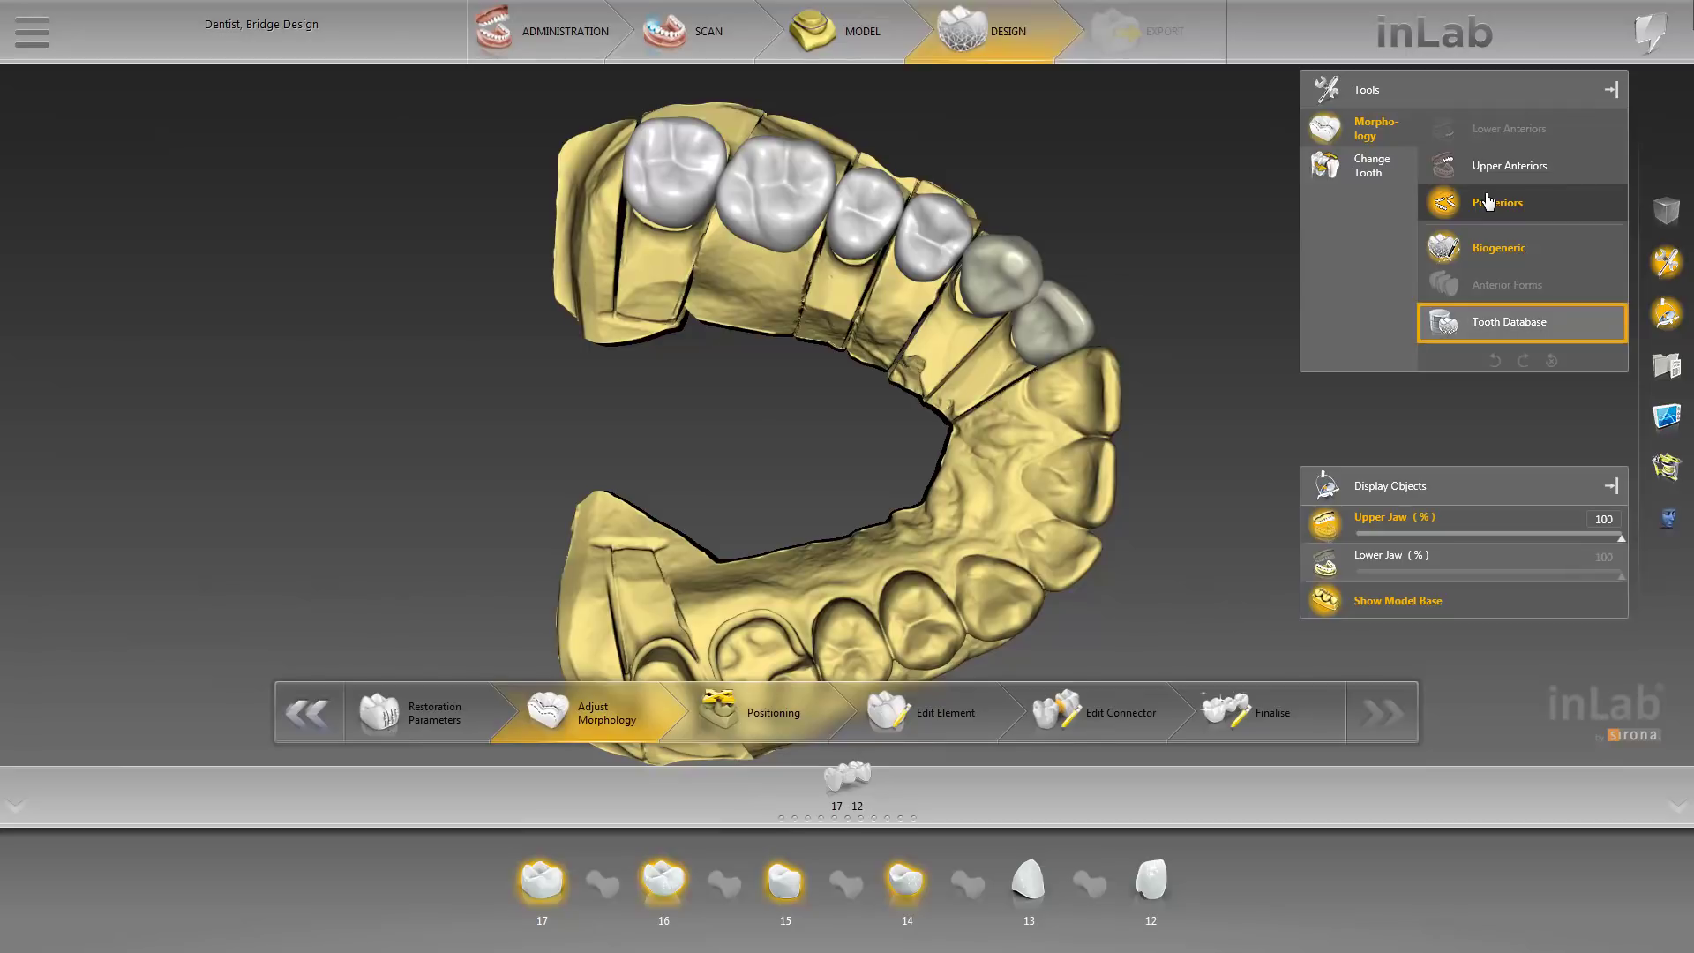
{"action": "left_click", "coordinate": [1501, 324]}
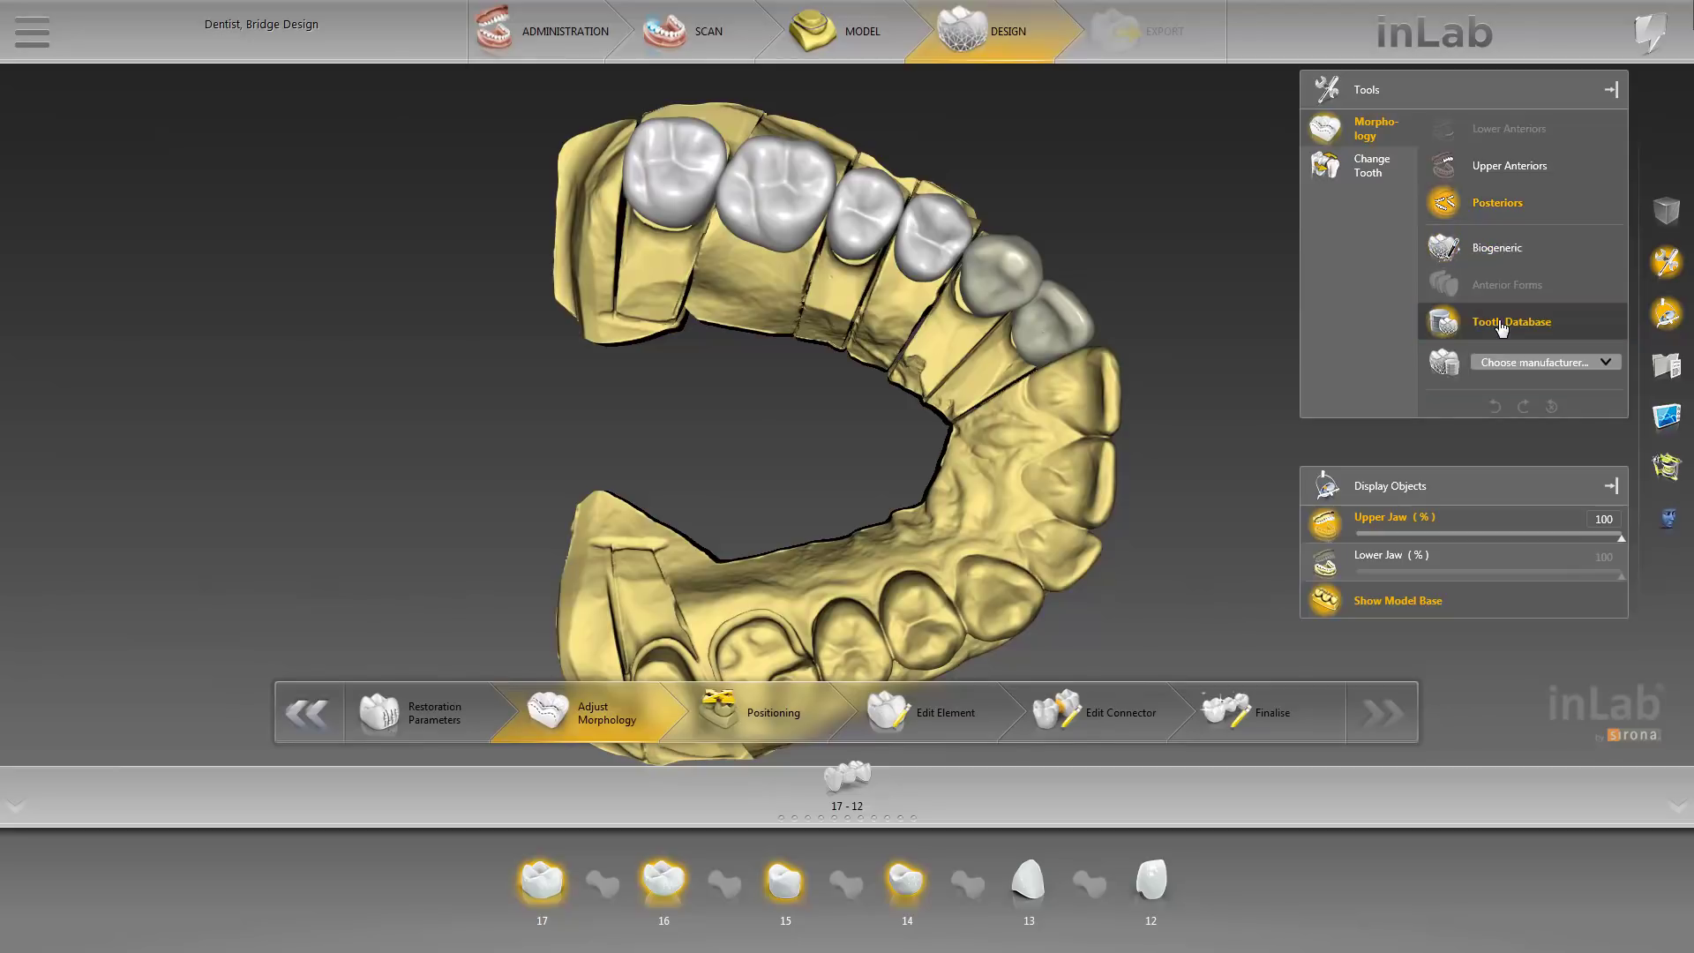
{"action": "left_click", "coordinate": [1605, 364]}
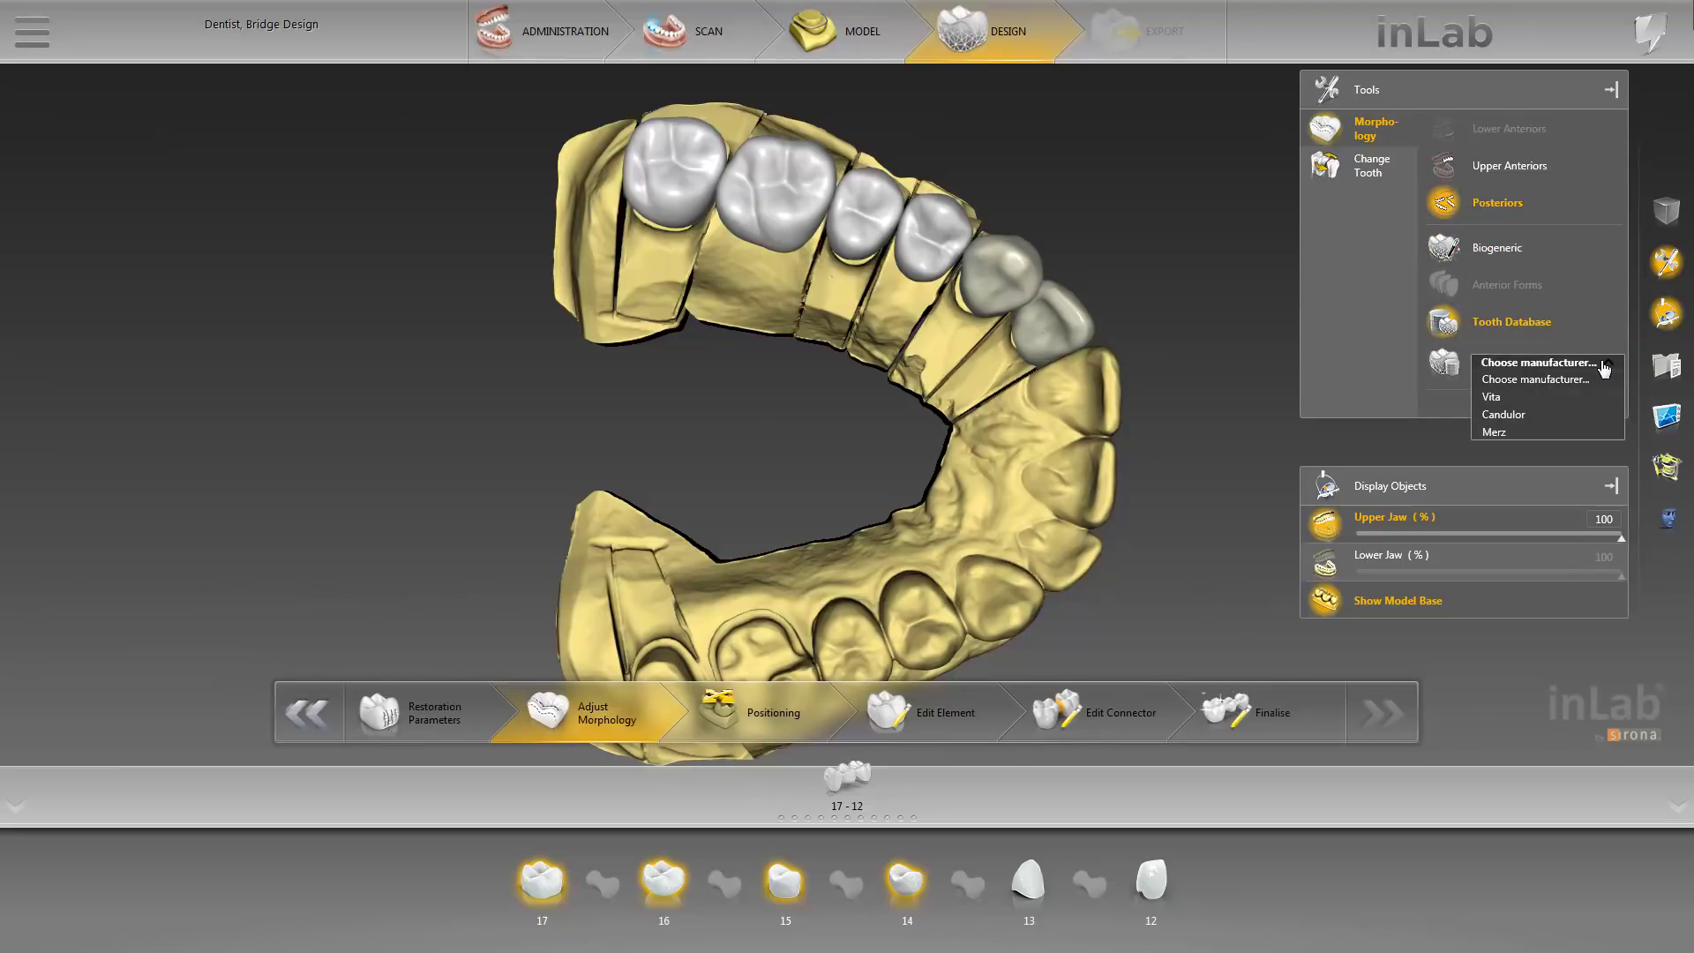
{"action": "left_click", "coordinate": [1604, 365]}
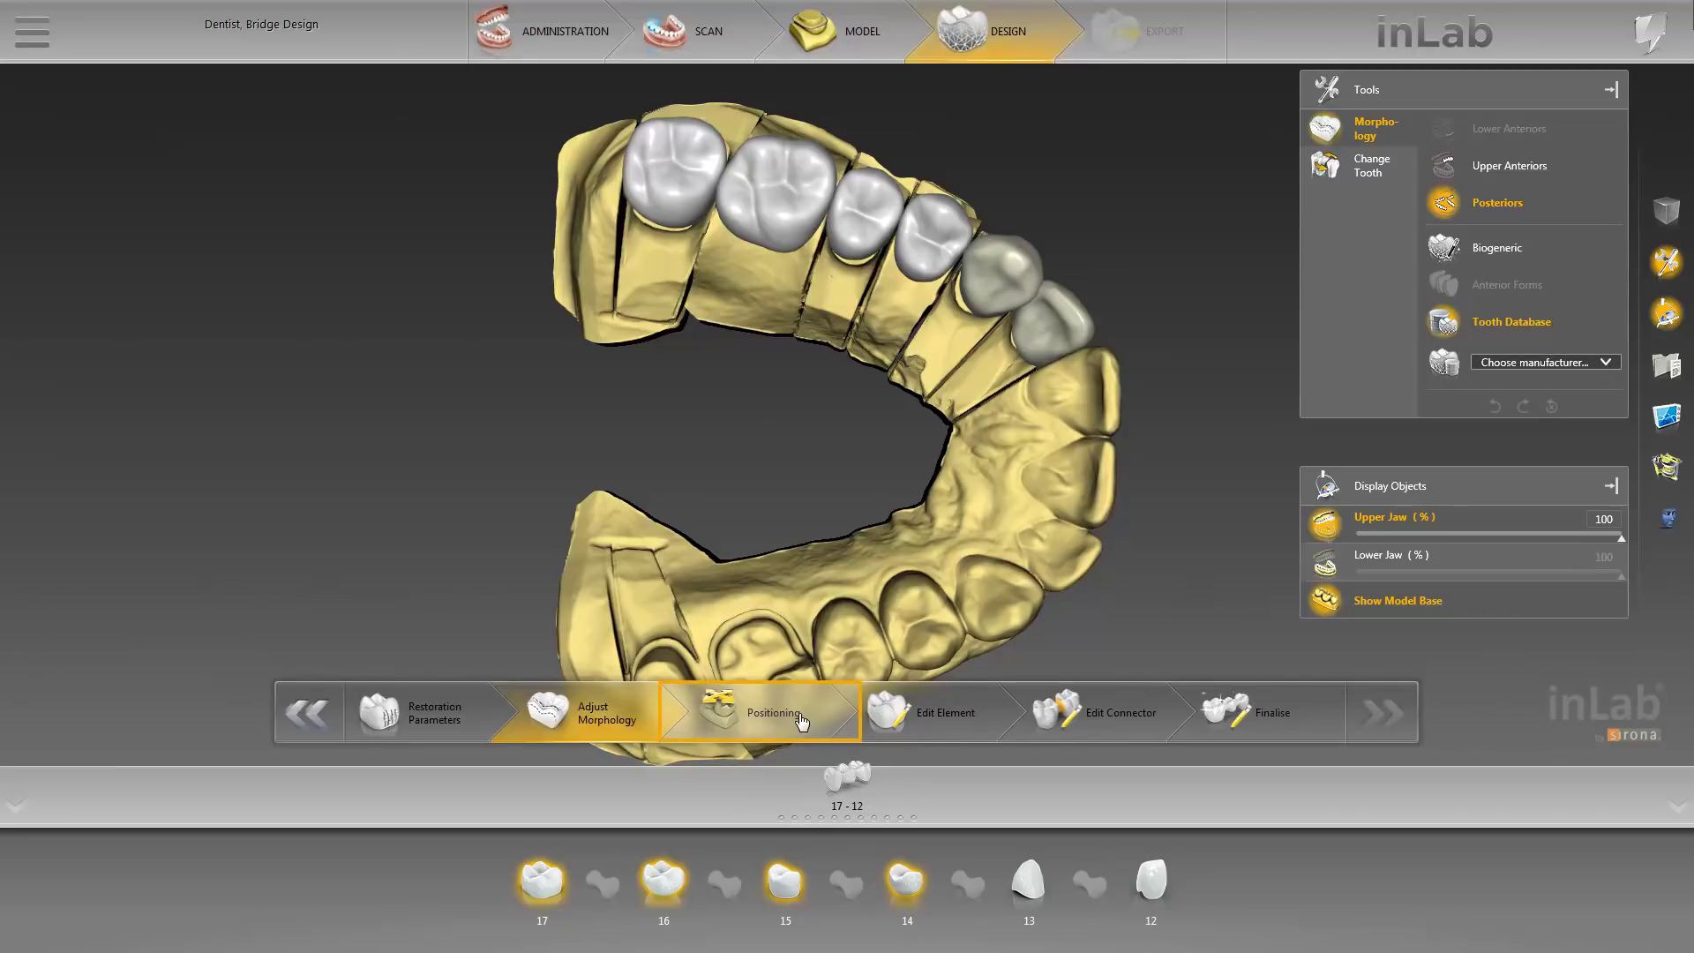
Step: Advance to Positioning and zoom in on the 17–12 bridge's contact colour map
{"action": "left_click", "coordinate": [802, 723]}
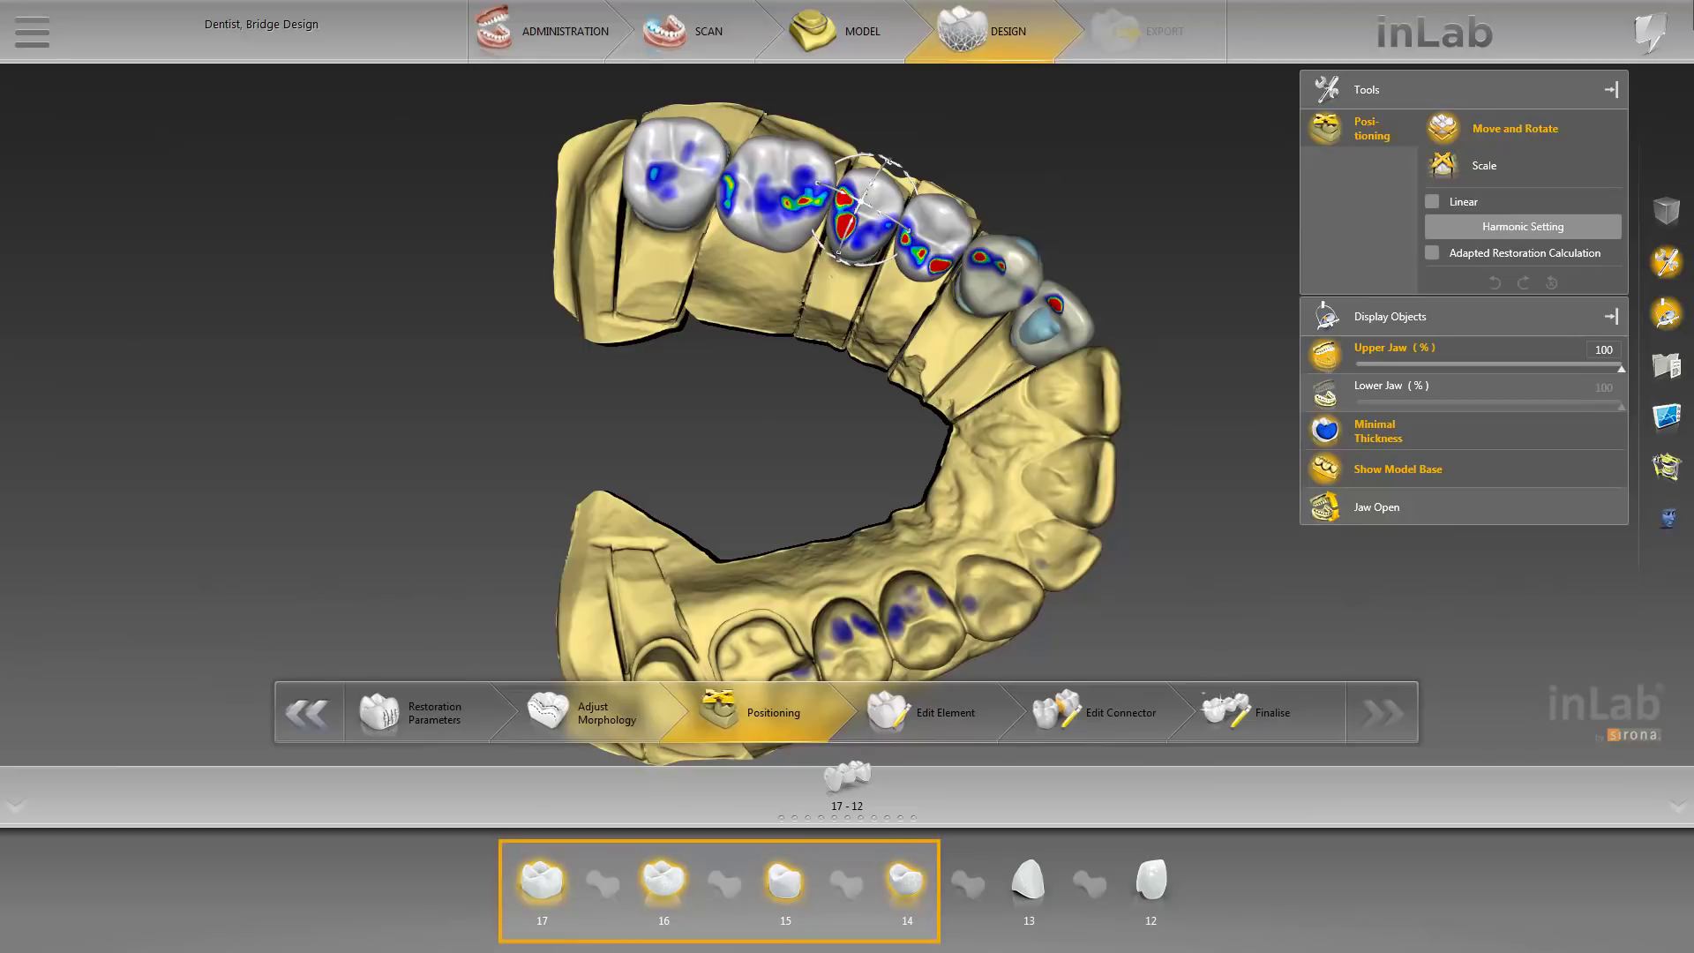
{"action": "scroll", "coordinate": [706, 425], "scroll_direction": "up", "scroll_amount": 3}
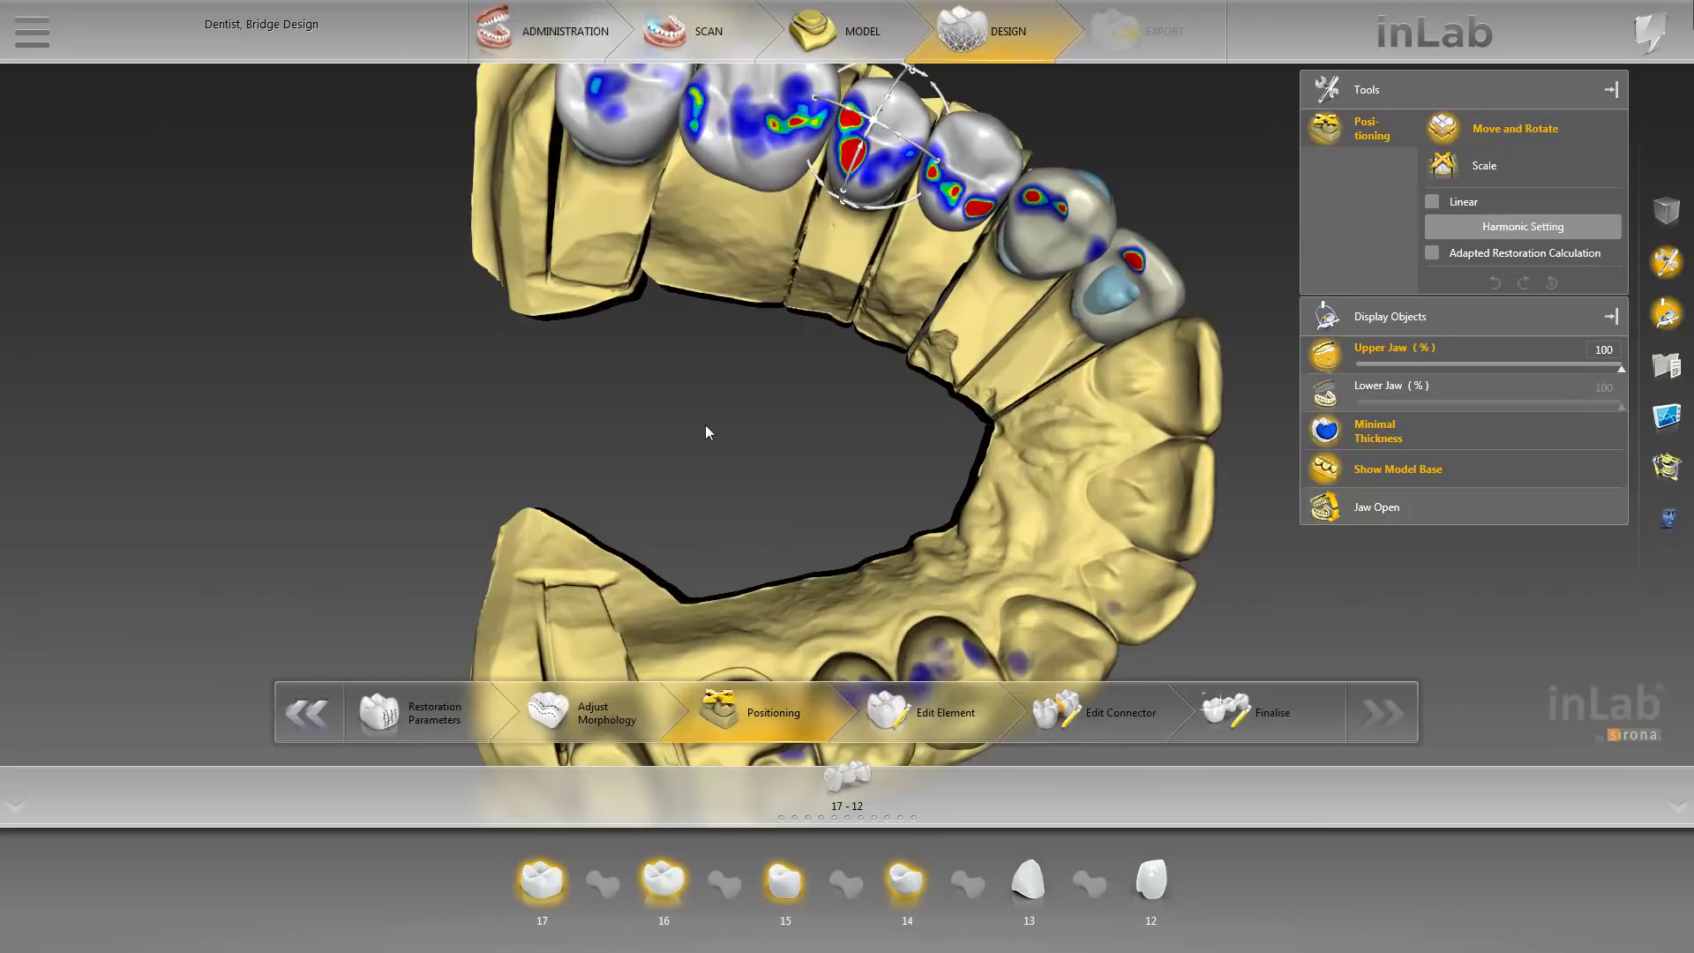
{"action": "middle_click_drag", "start_coordinate": [705, 425], "coordinate": [673, 586]}
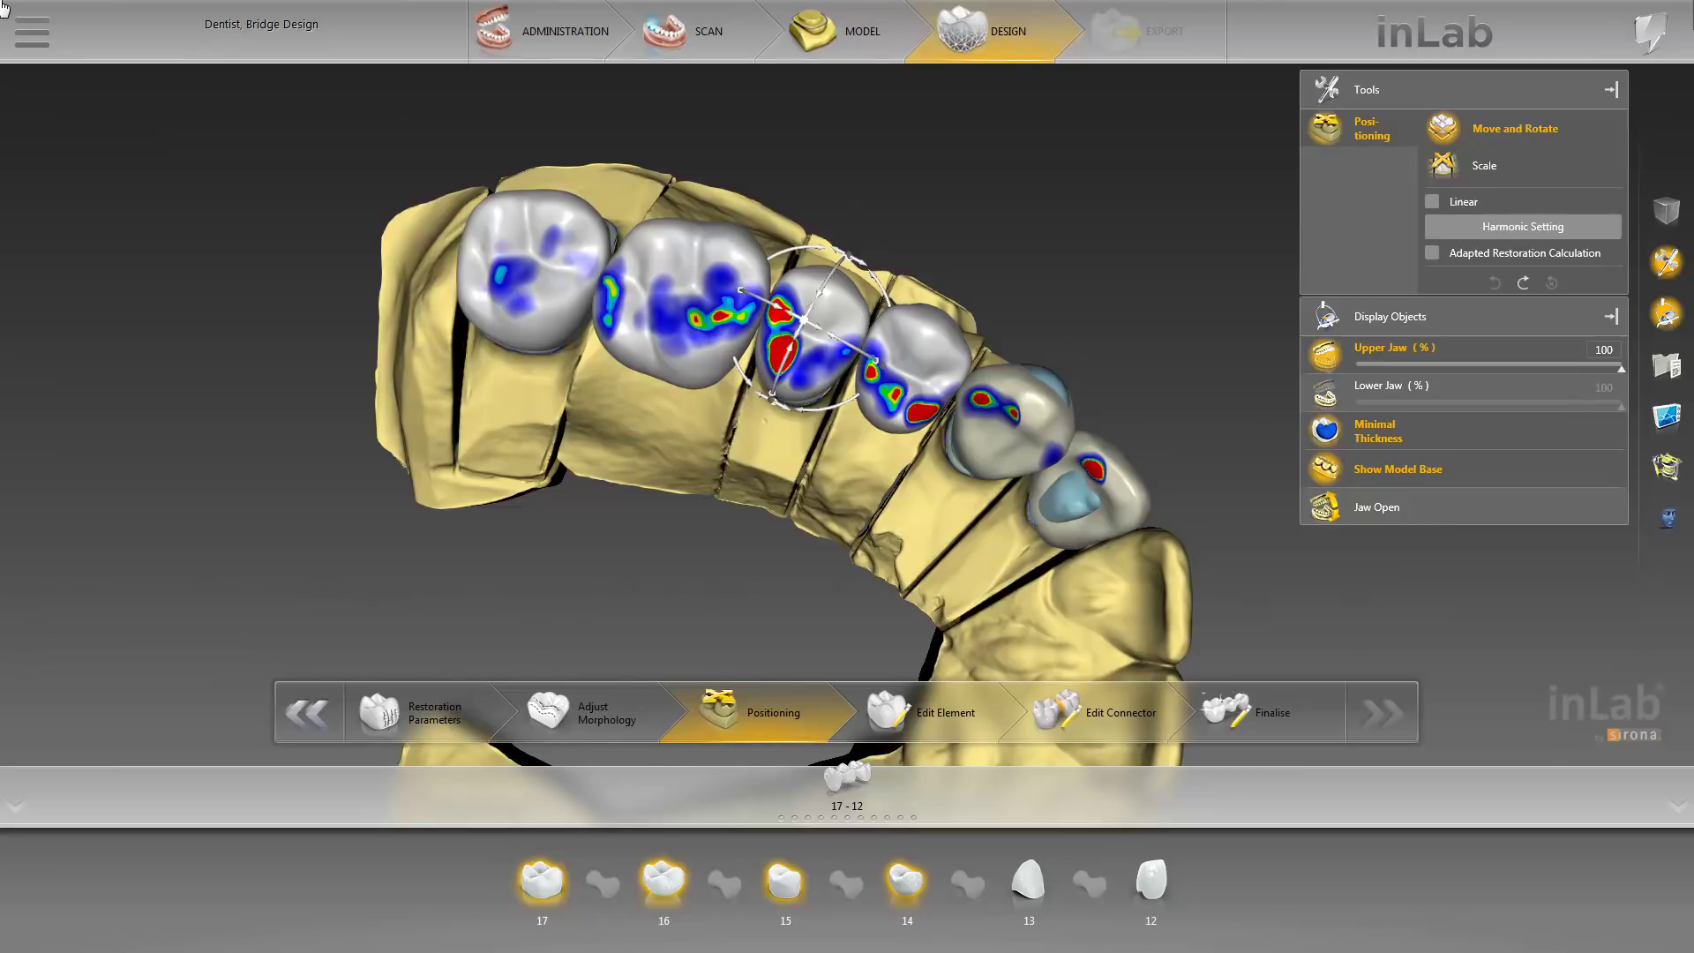
Step: Isolate crown 17 and rotate it slightly on its preparation
{"action": "left_click", "coordinate": [541, 882]}
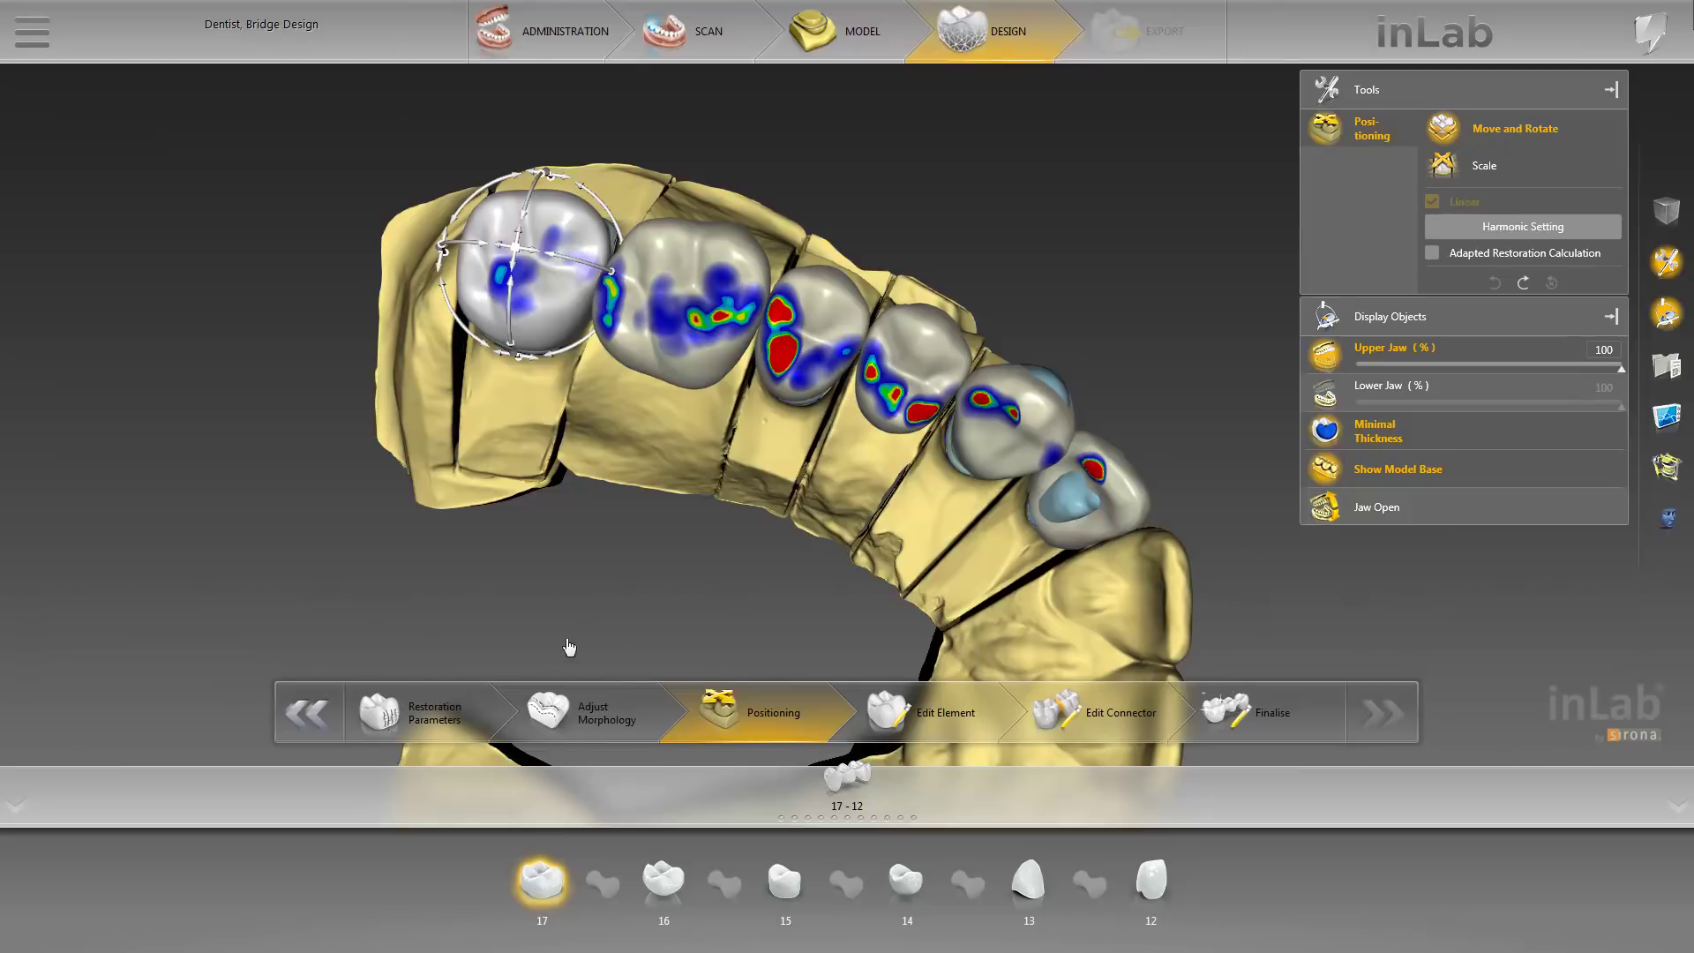
{"action": "mouse_move", "coordinate": [573, 346]}
{"action": "left_mouse_down"}
{"action": "mouse_move", "coordinate": [540, 358]}
{"action": "mouse_move", "coordinate": [568, 353]}
{"action": "left_mouse_up"}
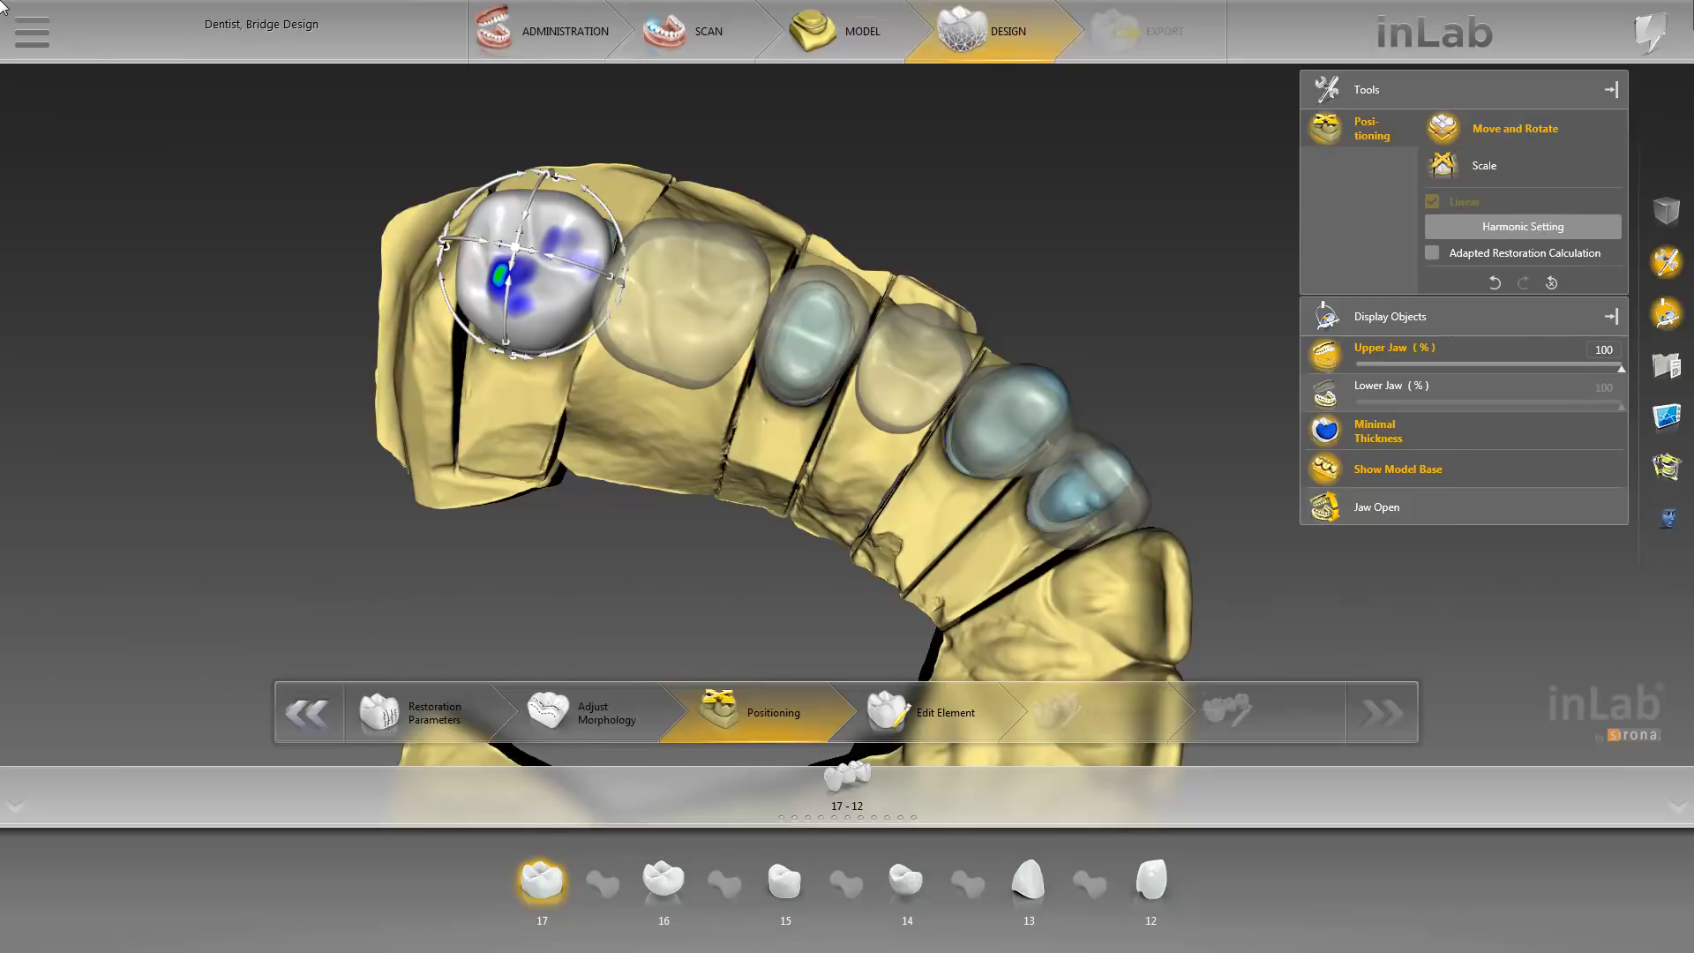
Step: Add crowns 16, 15, 14, 13 and 12 to the selection and nudge the six-crown bridge slightly
{"action": "left_click", "coordinate": [701, 339]}
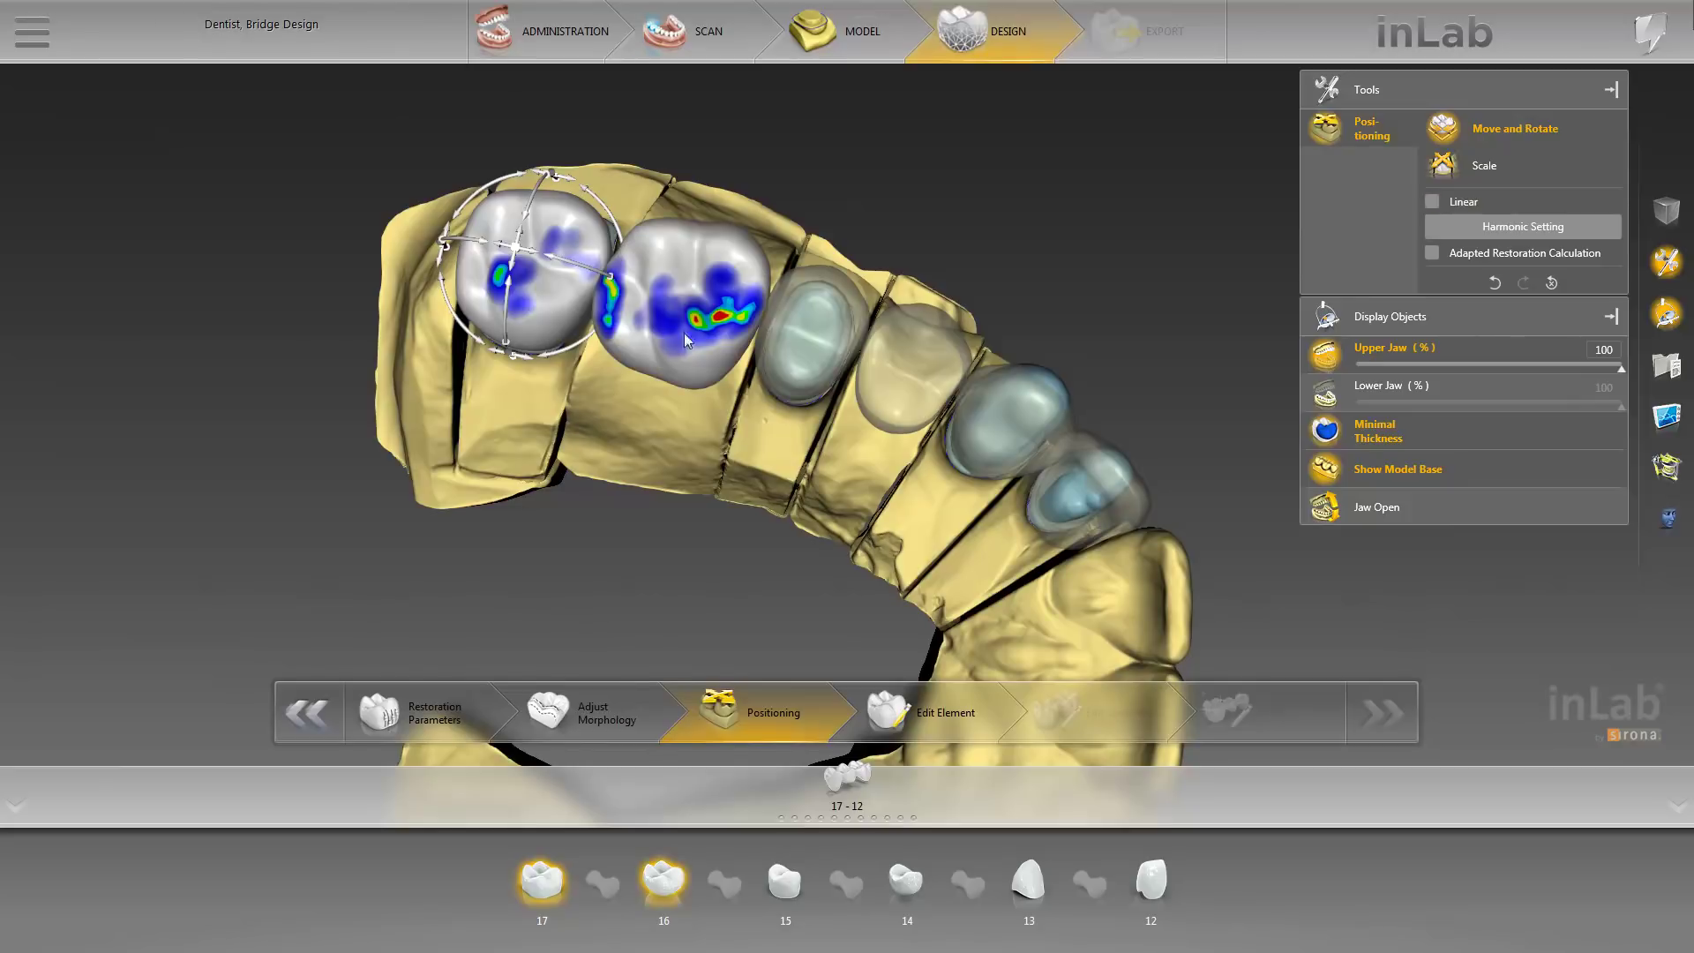
{"action": "left_click", "coordinate": [793, 347]}
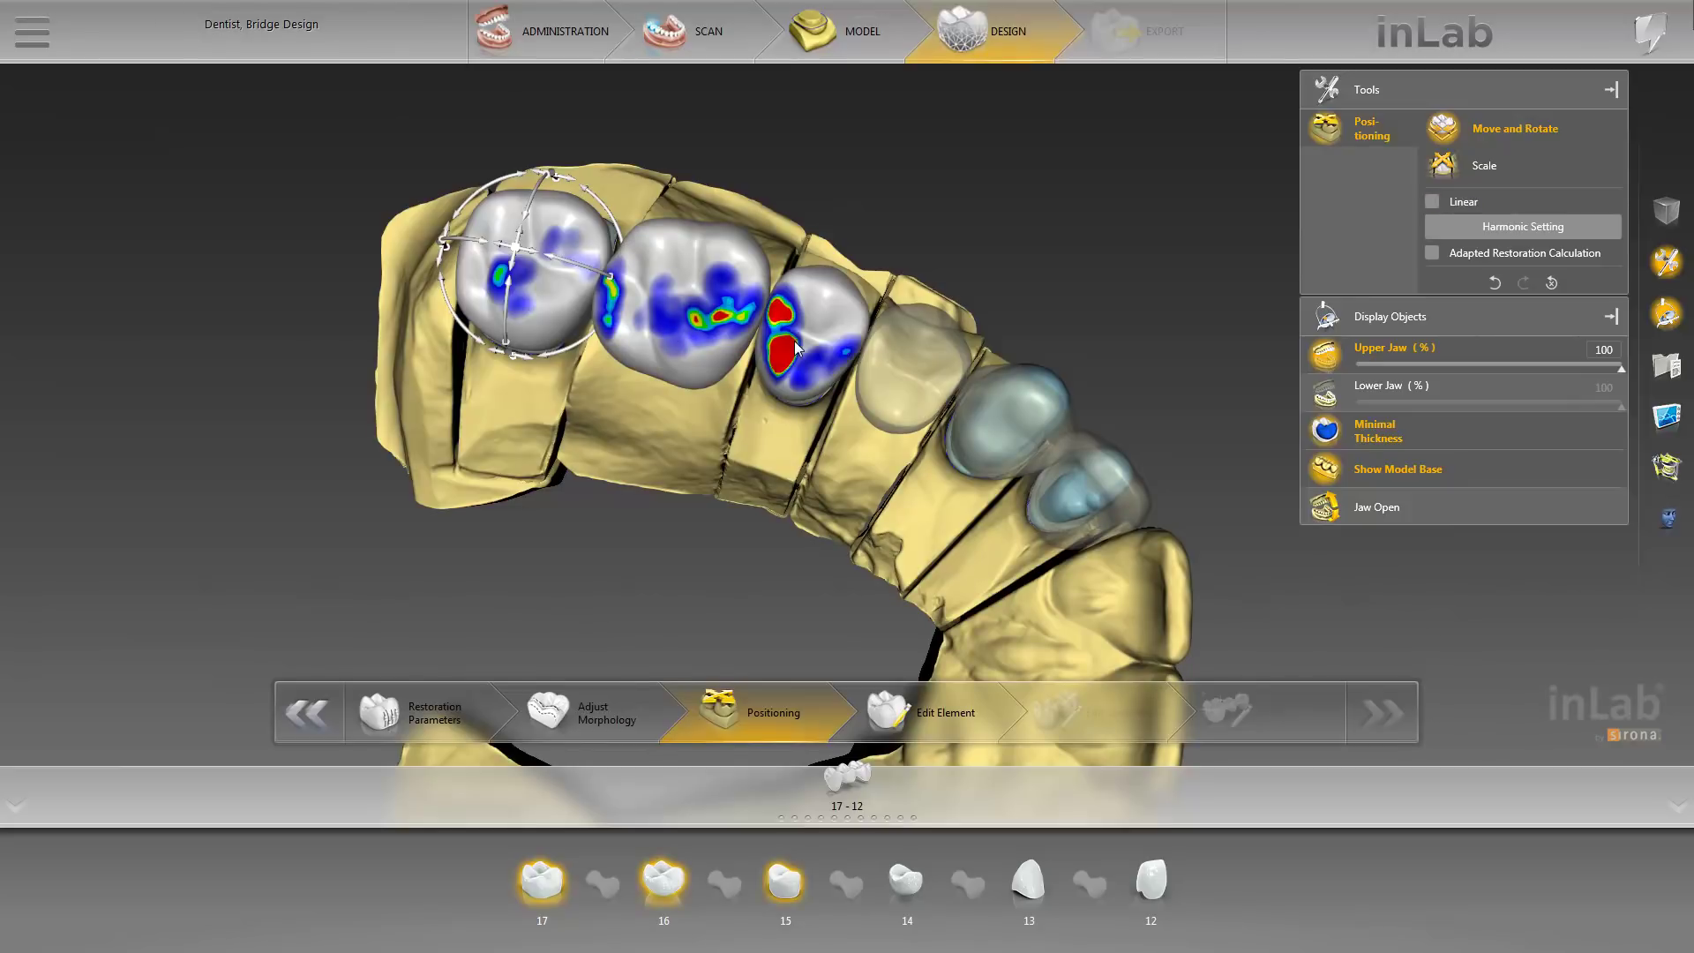
{"action": "left_click", "coordinate": [909, 374]}
{"action": "left_click", "coordinate": [1008, 436]}
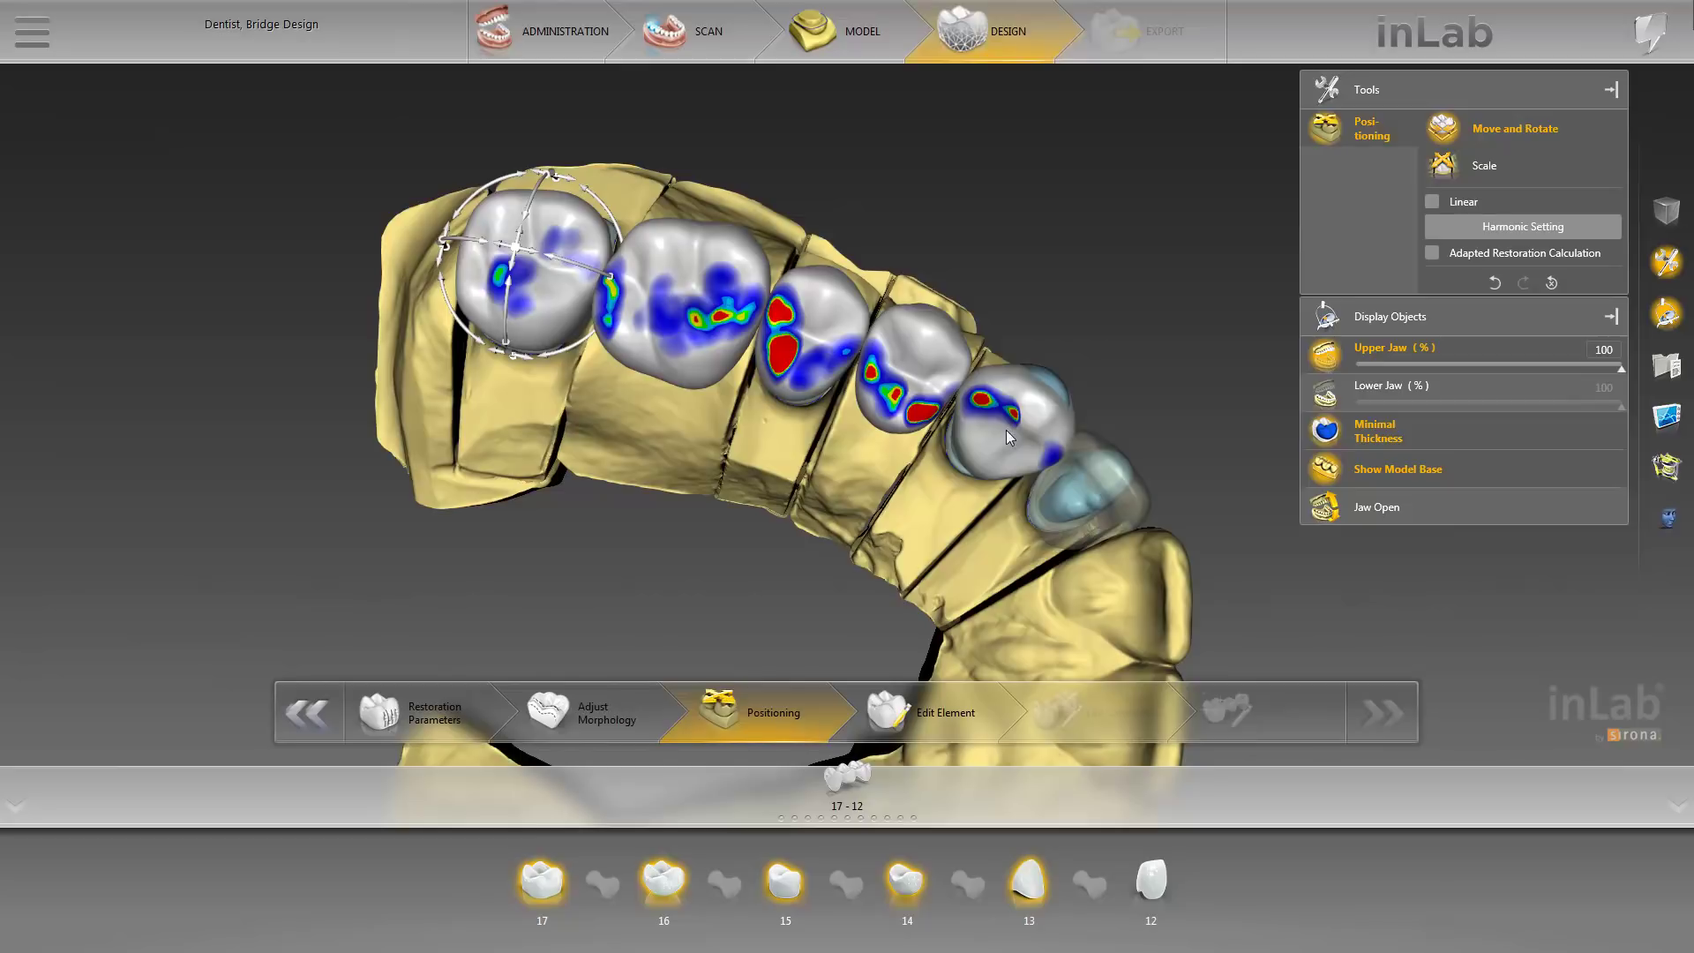
{"action": "left_click", "coordinate": [1092, 496]}
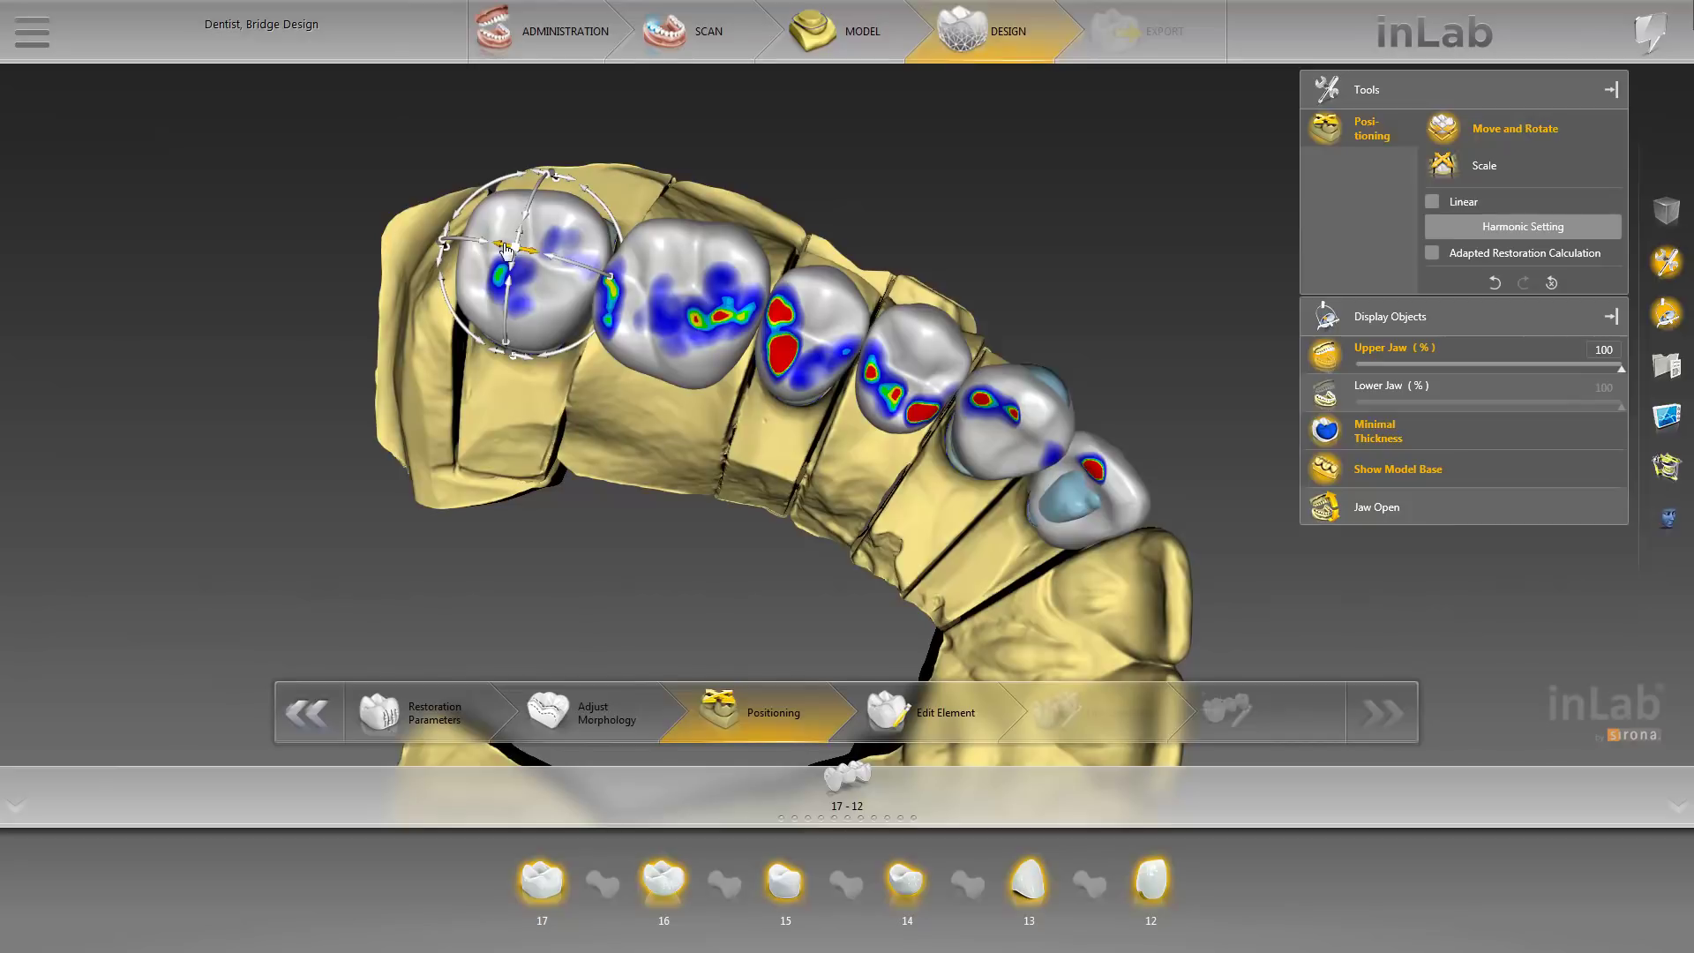
{"action": "mouse_move", "coordinate": [499, 250]}
{"action": "left_mouse_down"}
{"action": "mouse_move", "coordinate": [469, 251]}
{"action": "mouse_move", "coordinate": [506, 262]}
{"action": "left_mouse_up"}
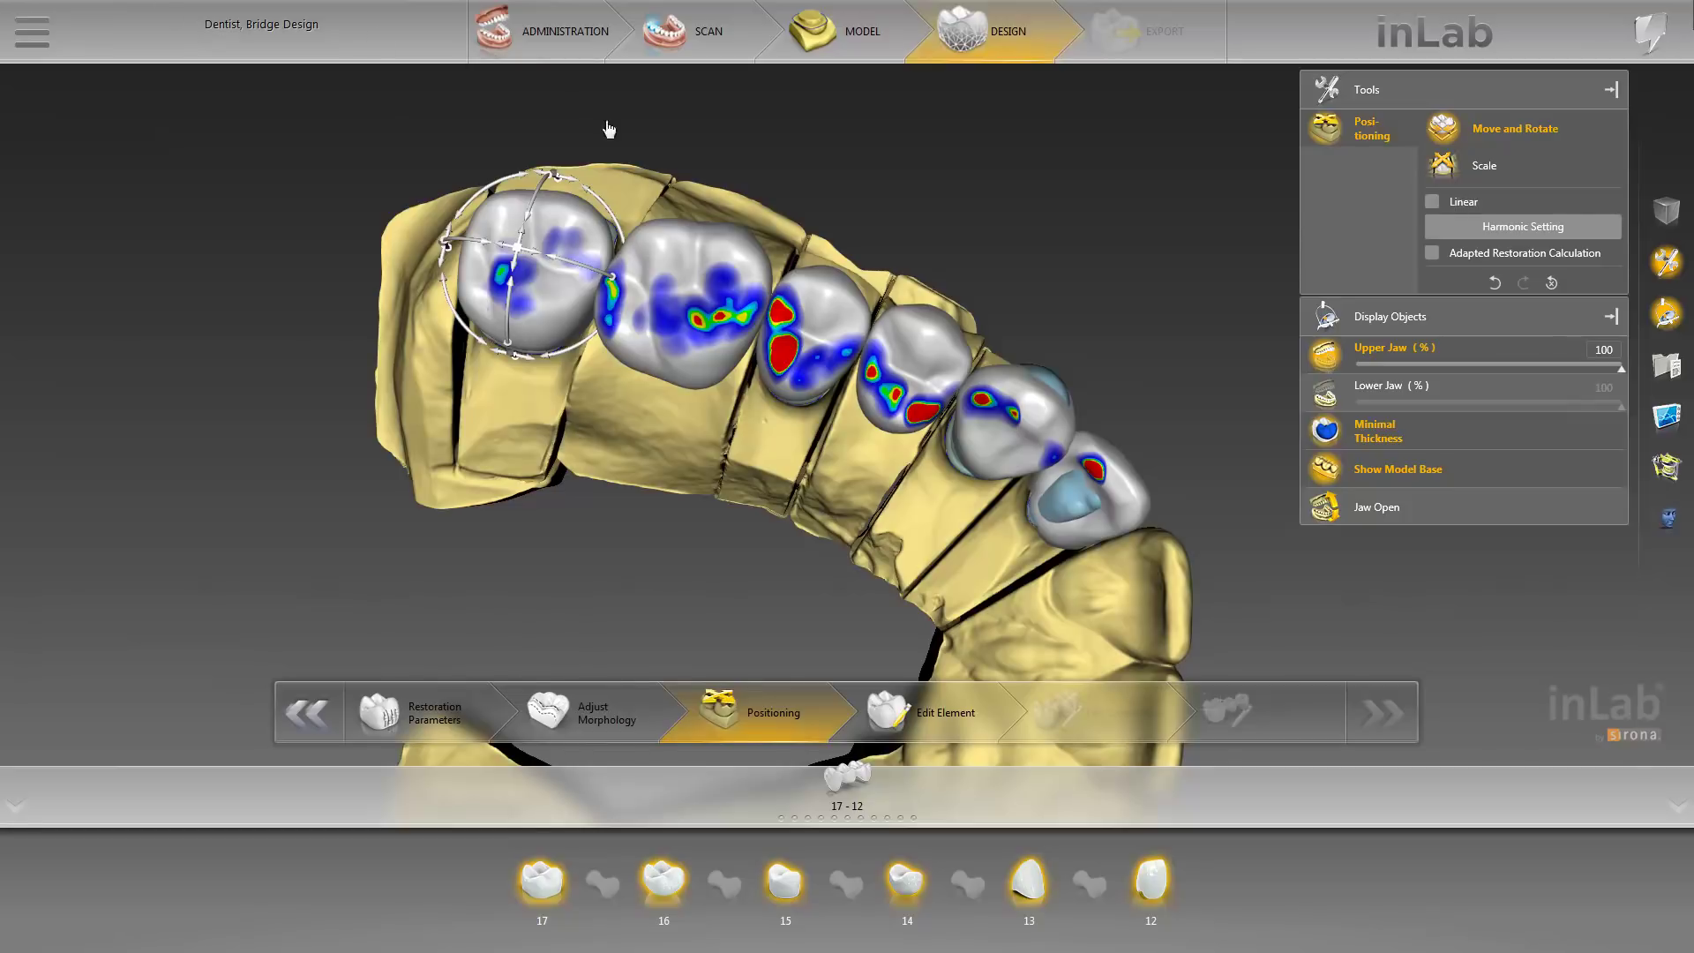
{"action": "mouse_move", "coordinate": [685, 276]}
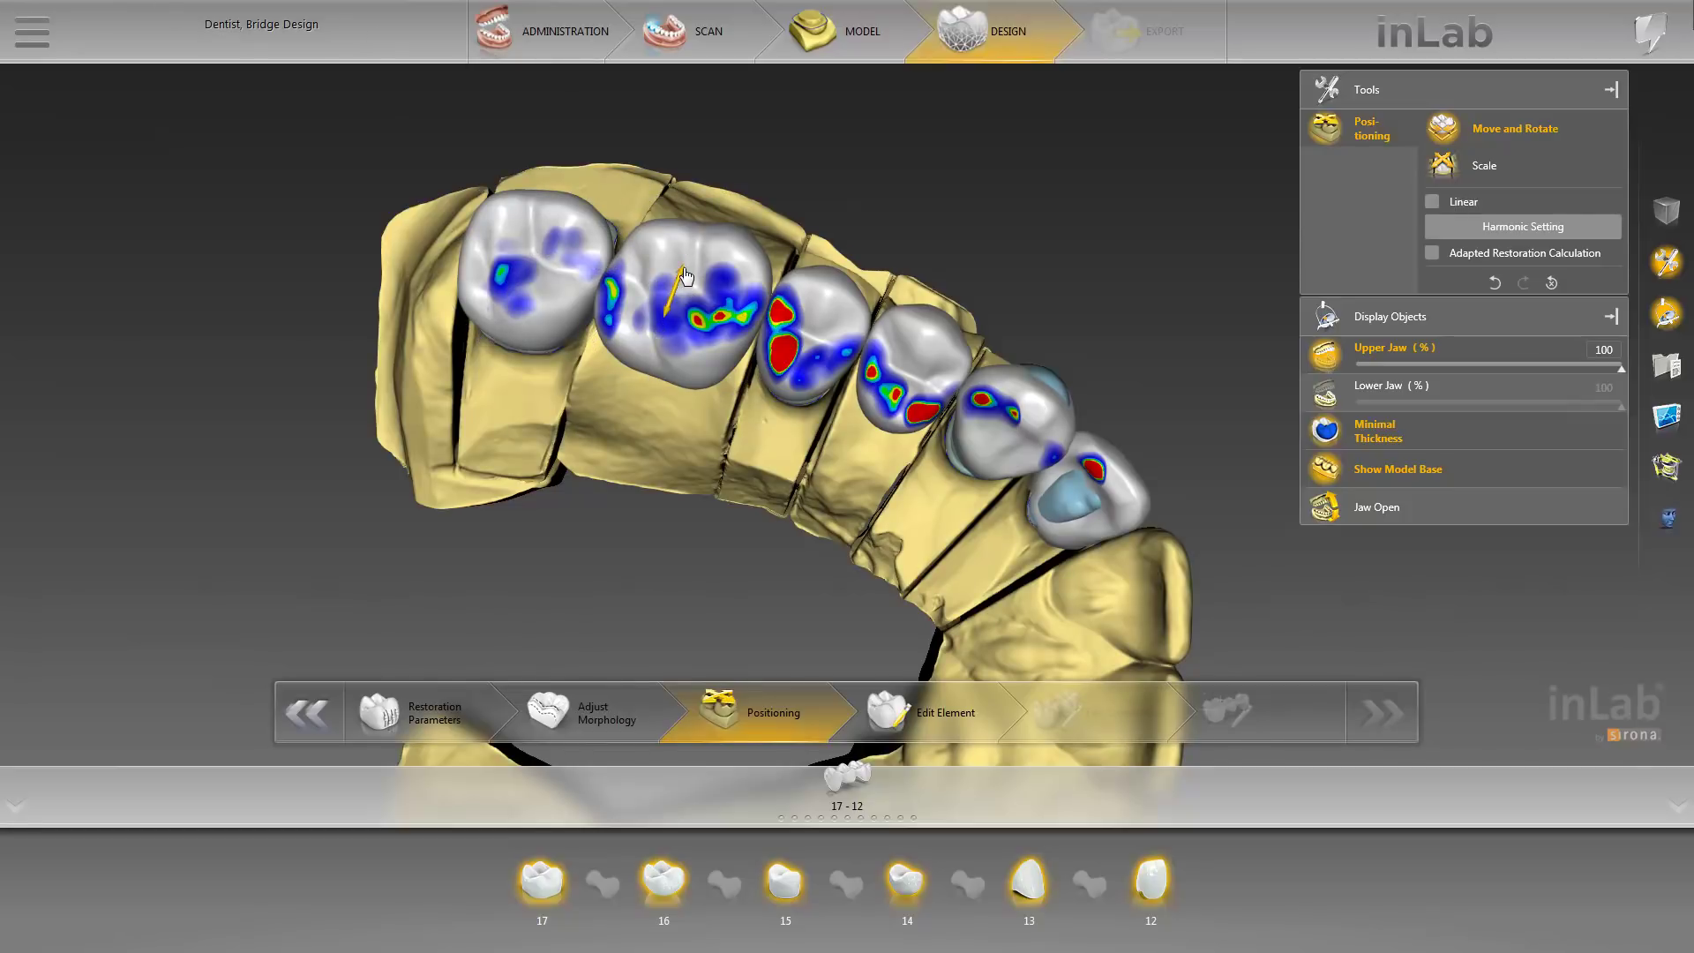
{"action": "left_click_drag", "start_coordinate": [686, 277], "coordinate": [687, 285]}
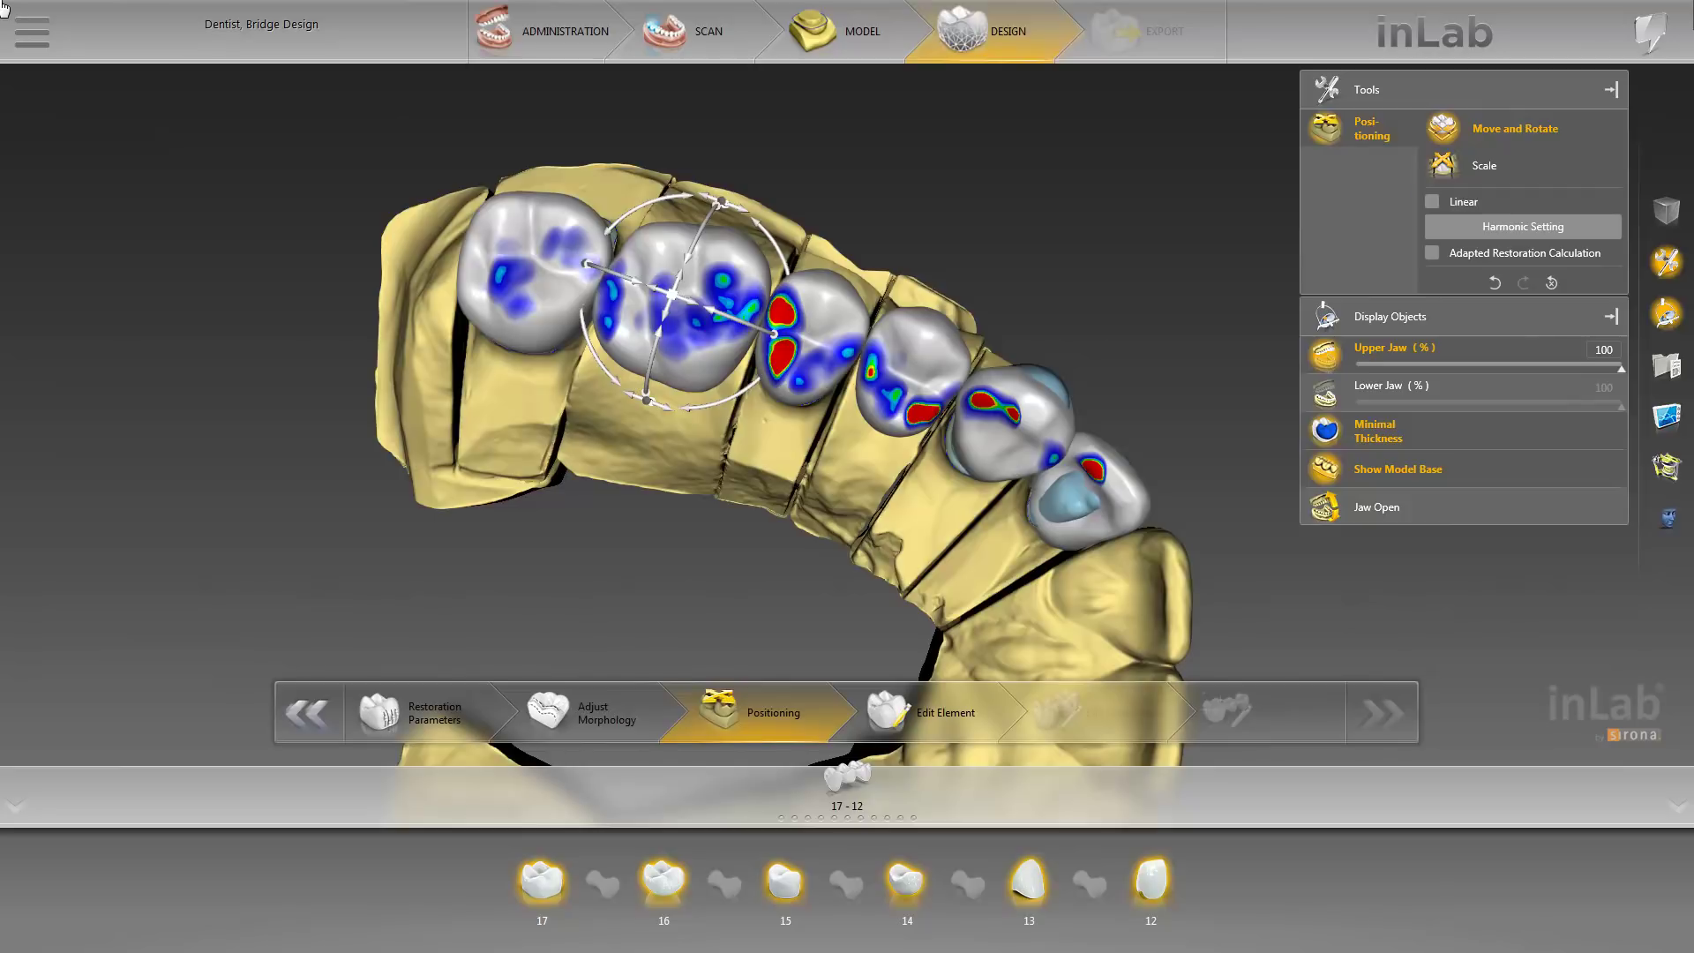
Step: With Linear movement on, drag the bridge into place and enable Adapted Restoration Calculation
{"action": "left_click", "coordinate": [1431, 203]}
{"action": "left_click_drag", "start_coordinate": [690, 268], "coordinate": [775, 415]}
{"action": "left_click", "coordinate": [775, 415]}
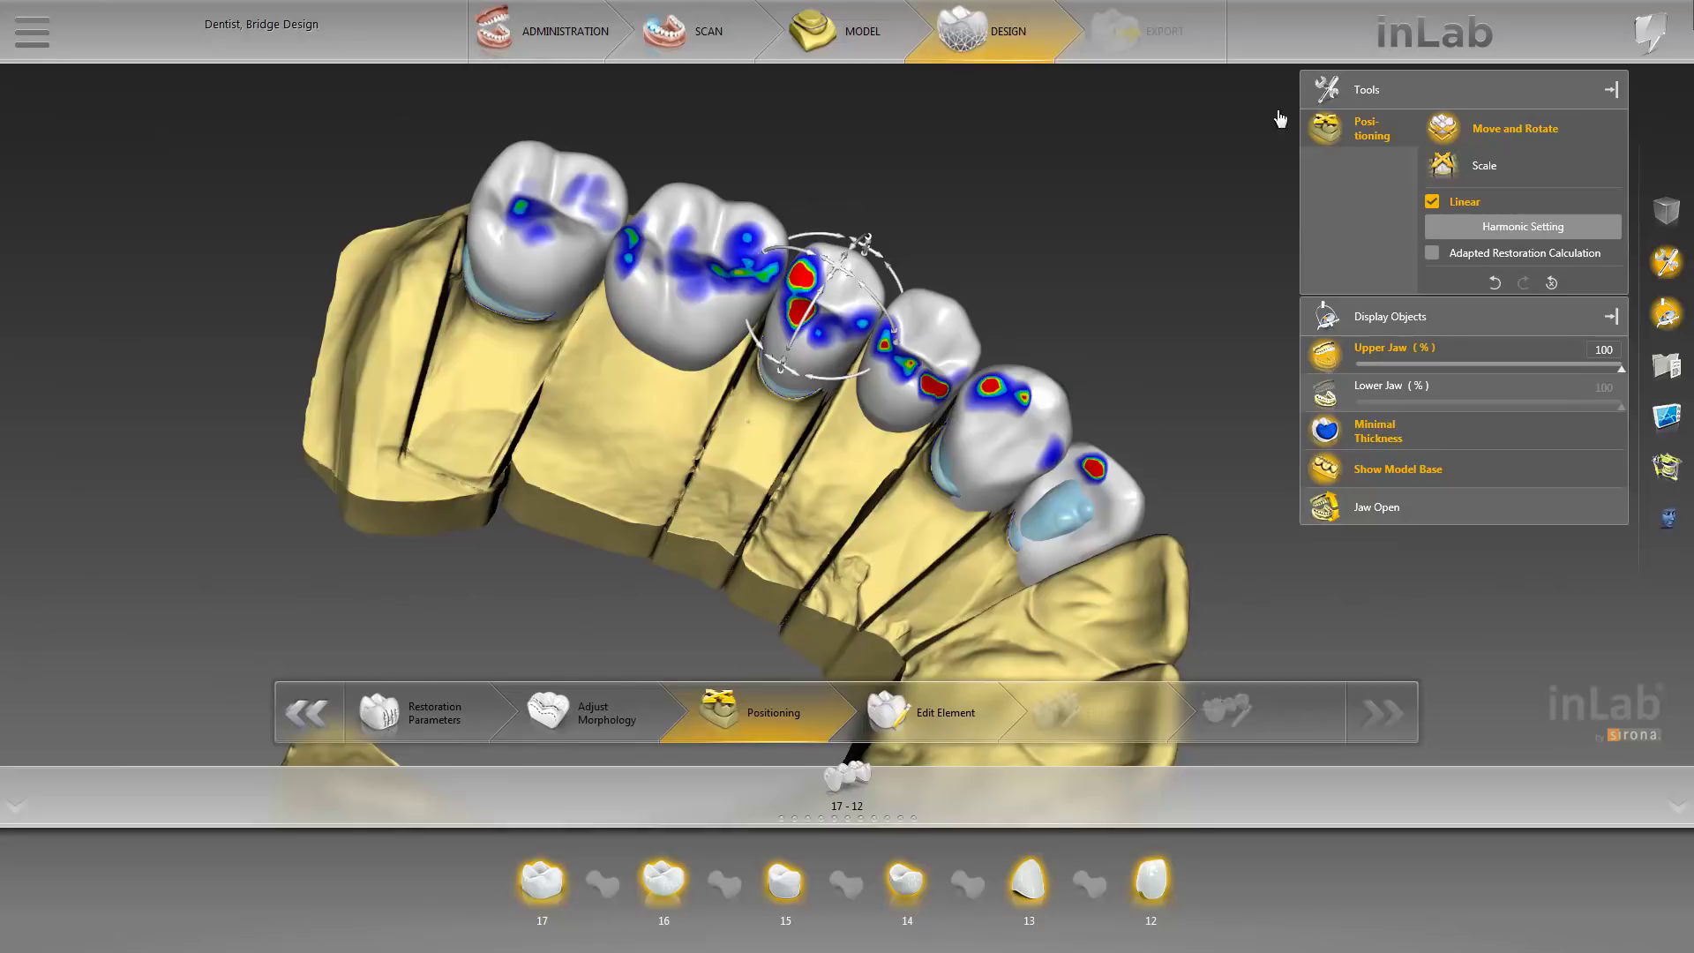
{"action": "left_click", "coordinate": [1433, 253]}
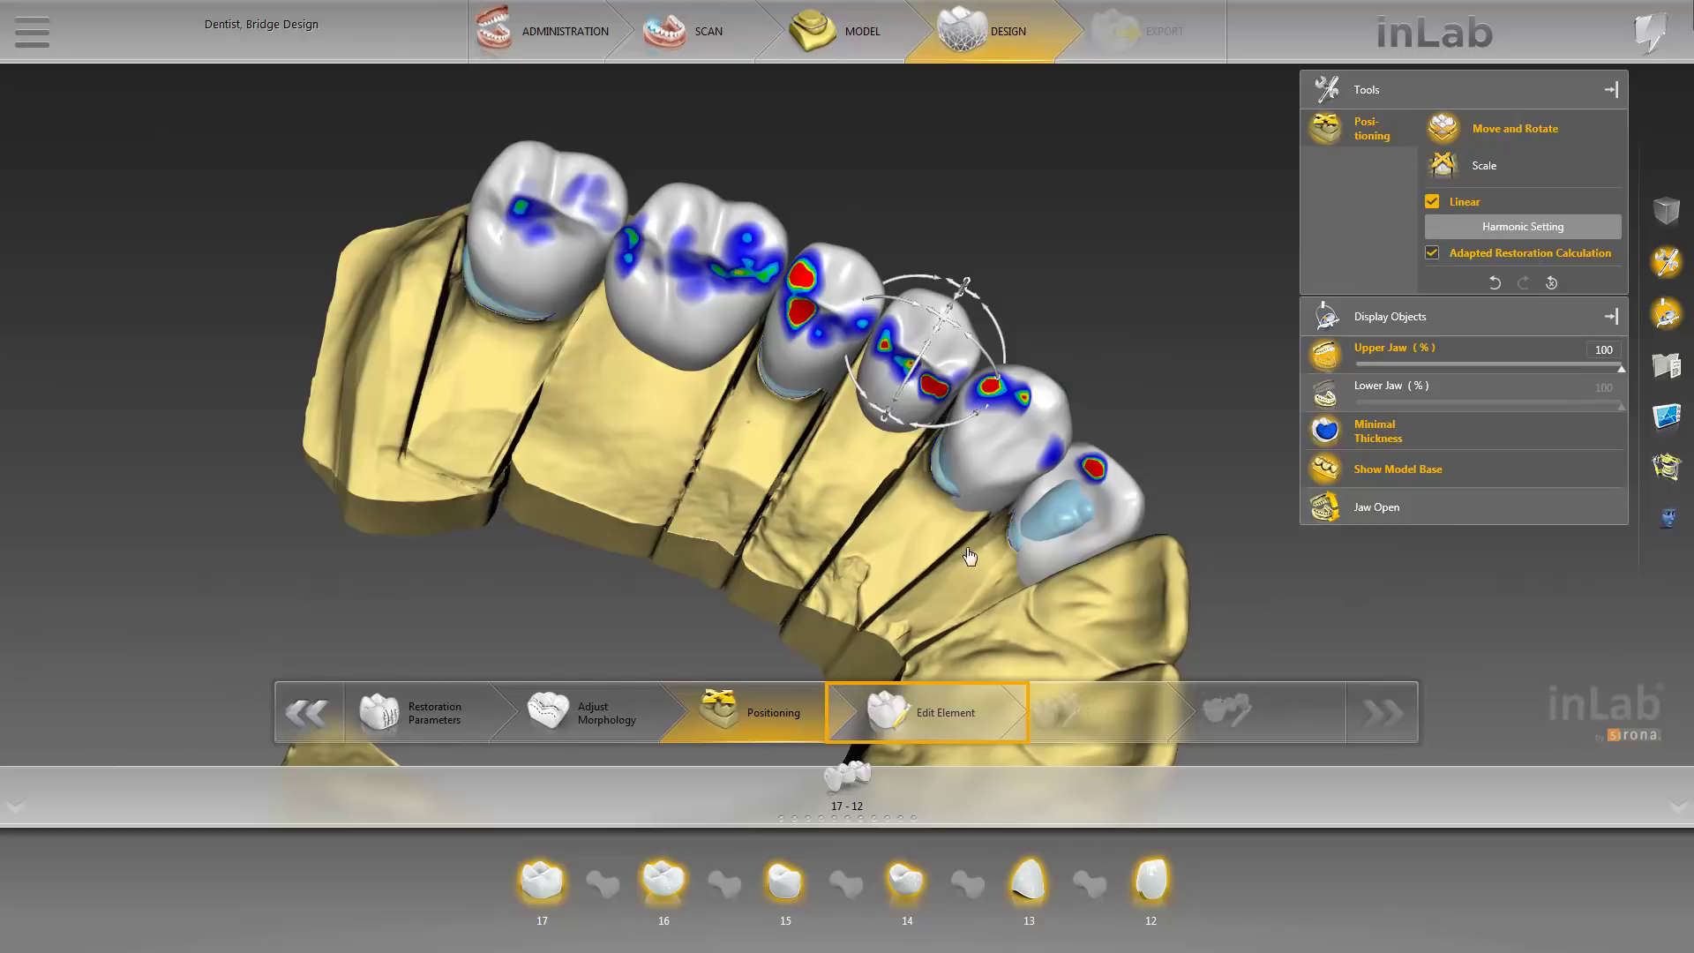
{"action": "left_click", "coordinate": [948, 719]}
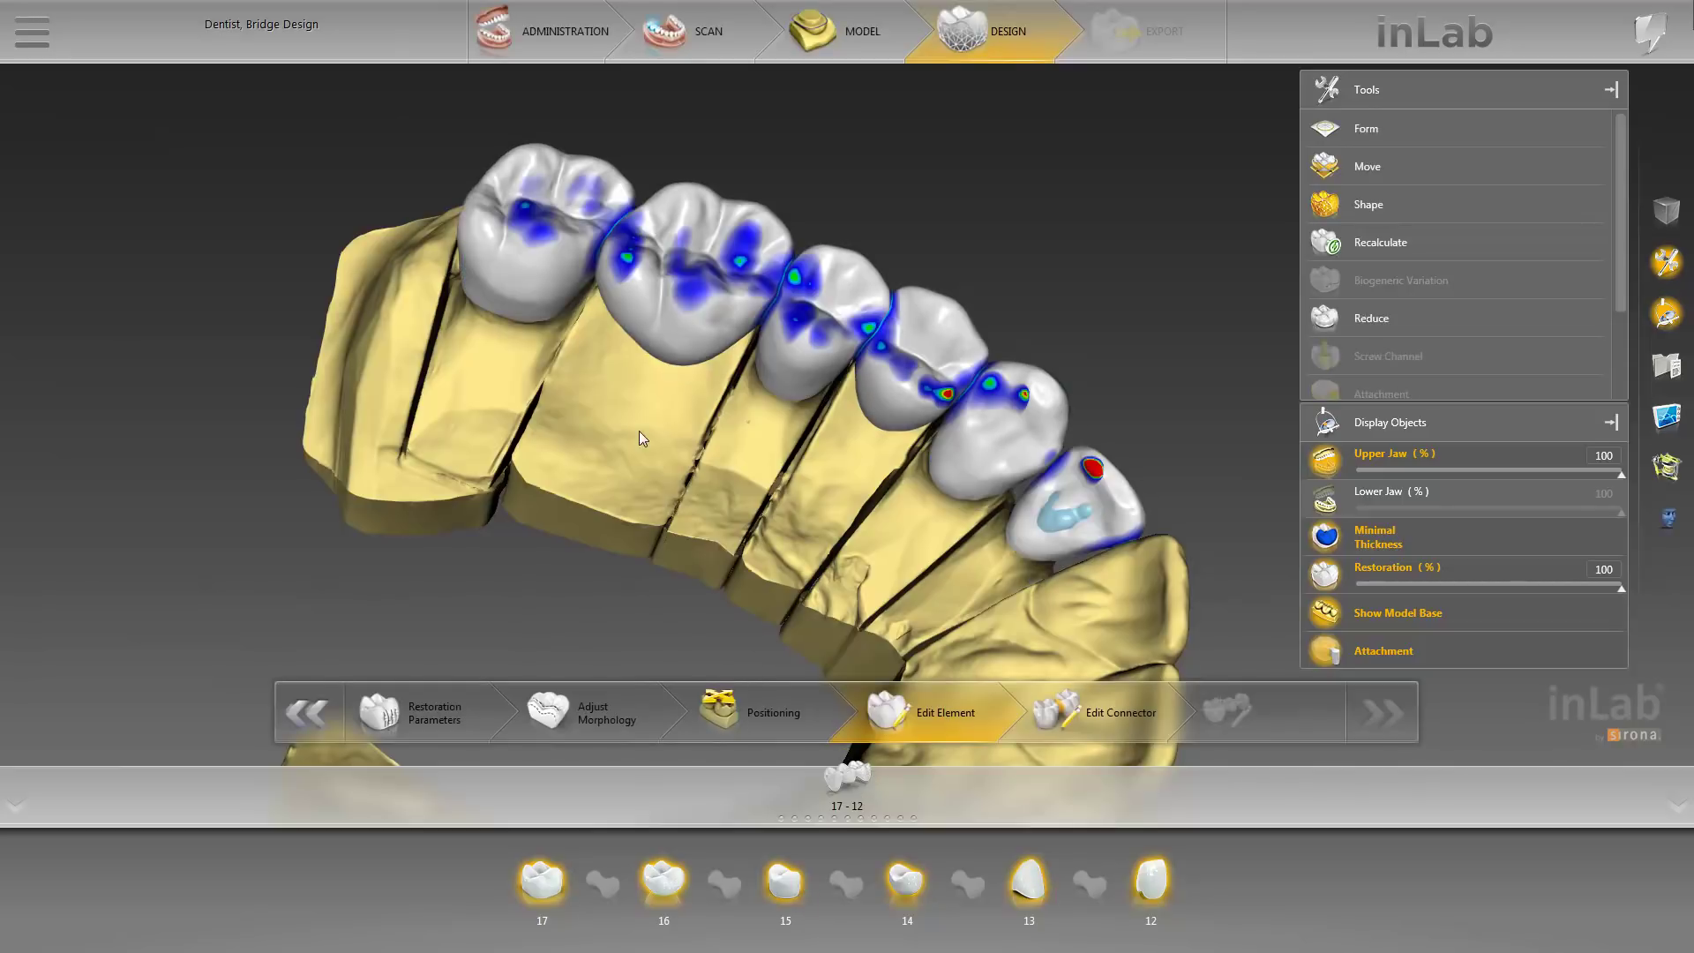
Step: Rotate the jaw to a frontal view and activate the Shape tool at size 5.00
{"action": "middle_click_drag", "start_coordinate": [617, 468], "coordinate": [1056, 503]}
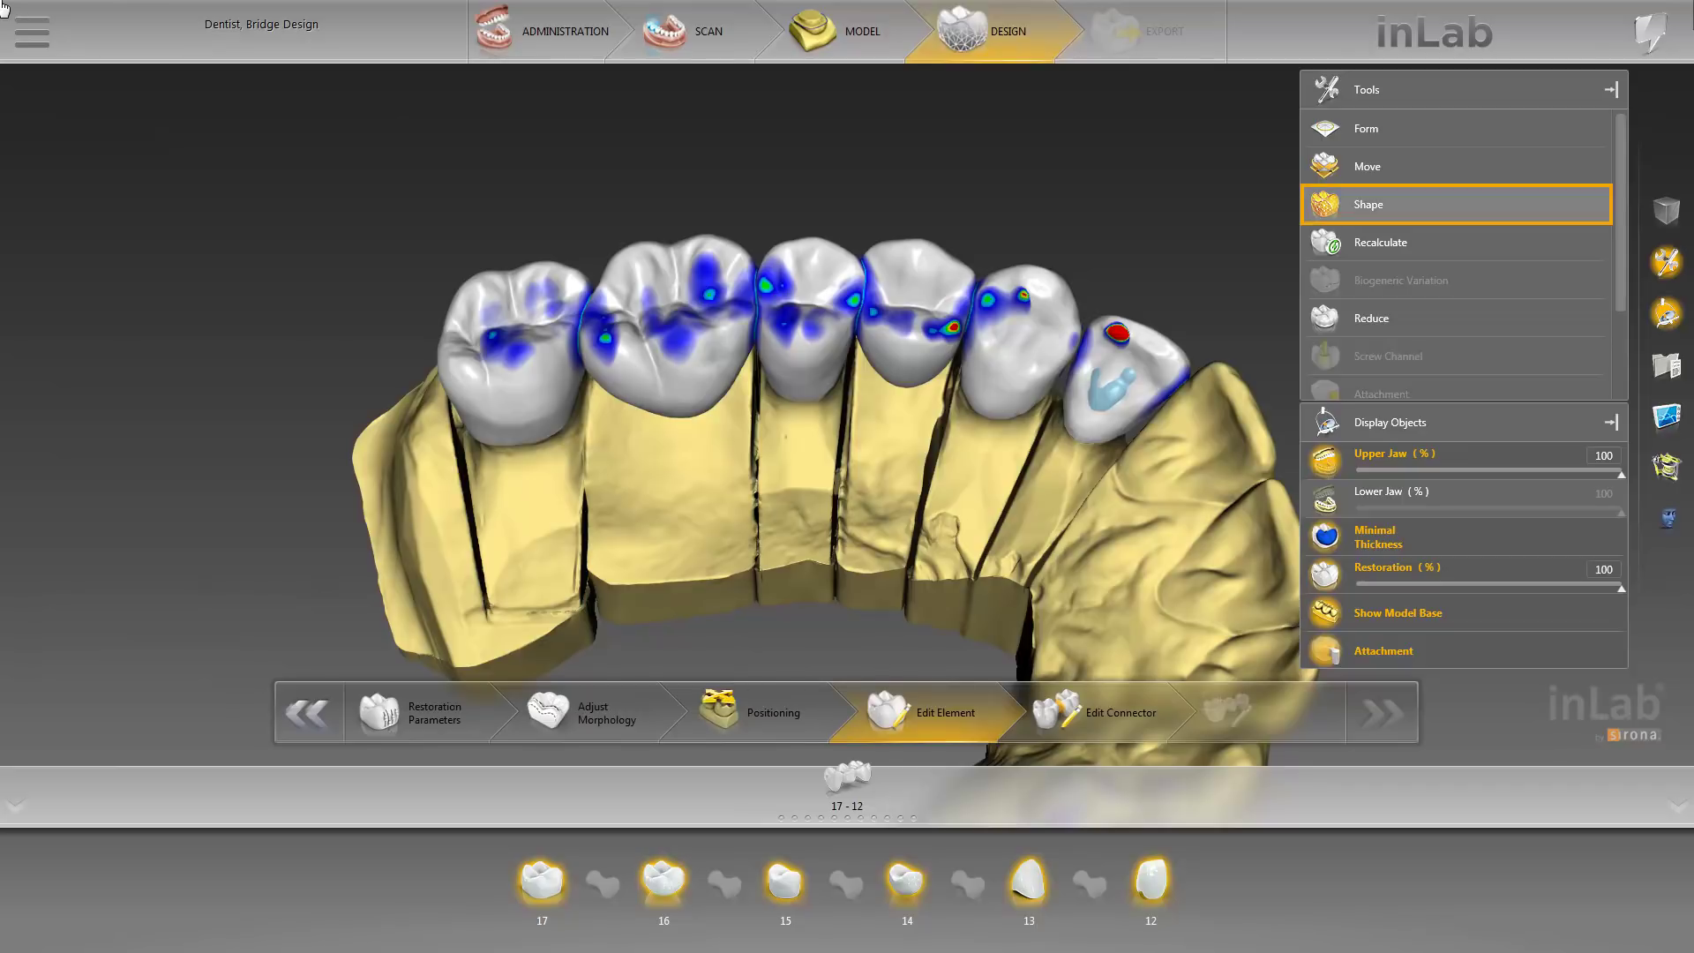
{"action": "left_click", "coordinate": [1321, 207]}
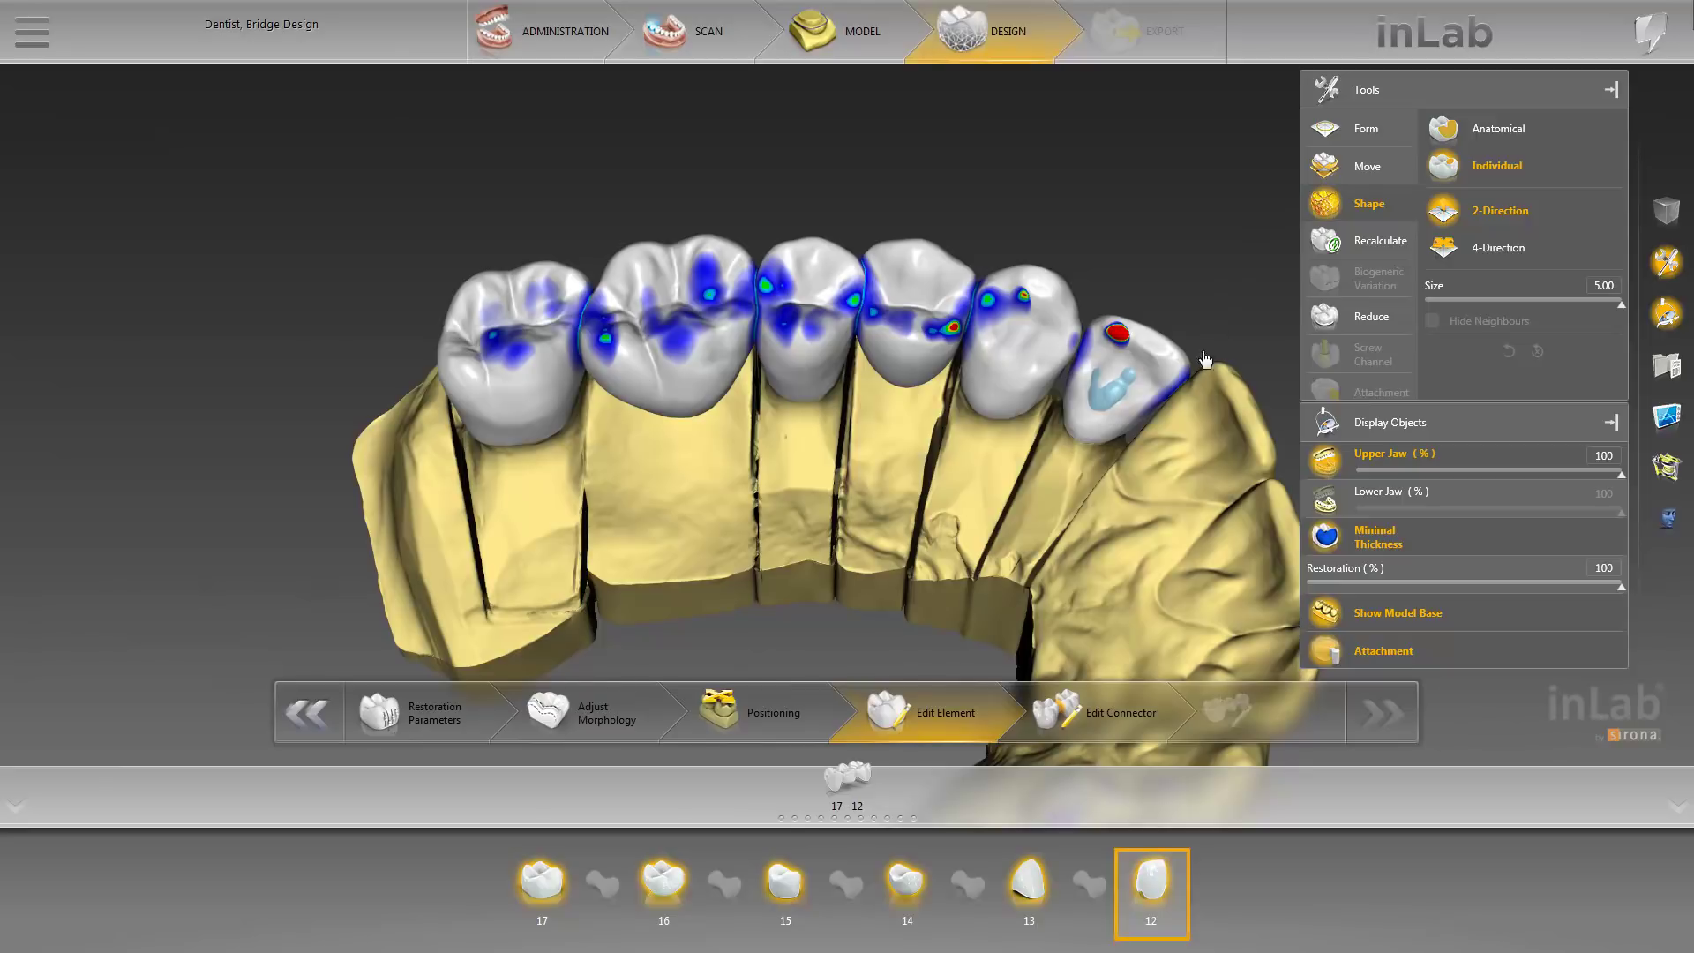
Step: Reshape crown 12, lower the Shape size to 2.41, reshape again, then undo
{"action": "left_click", "coordinate": [1154, 886]}
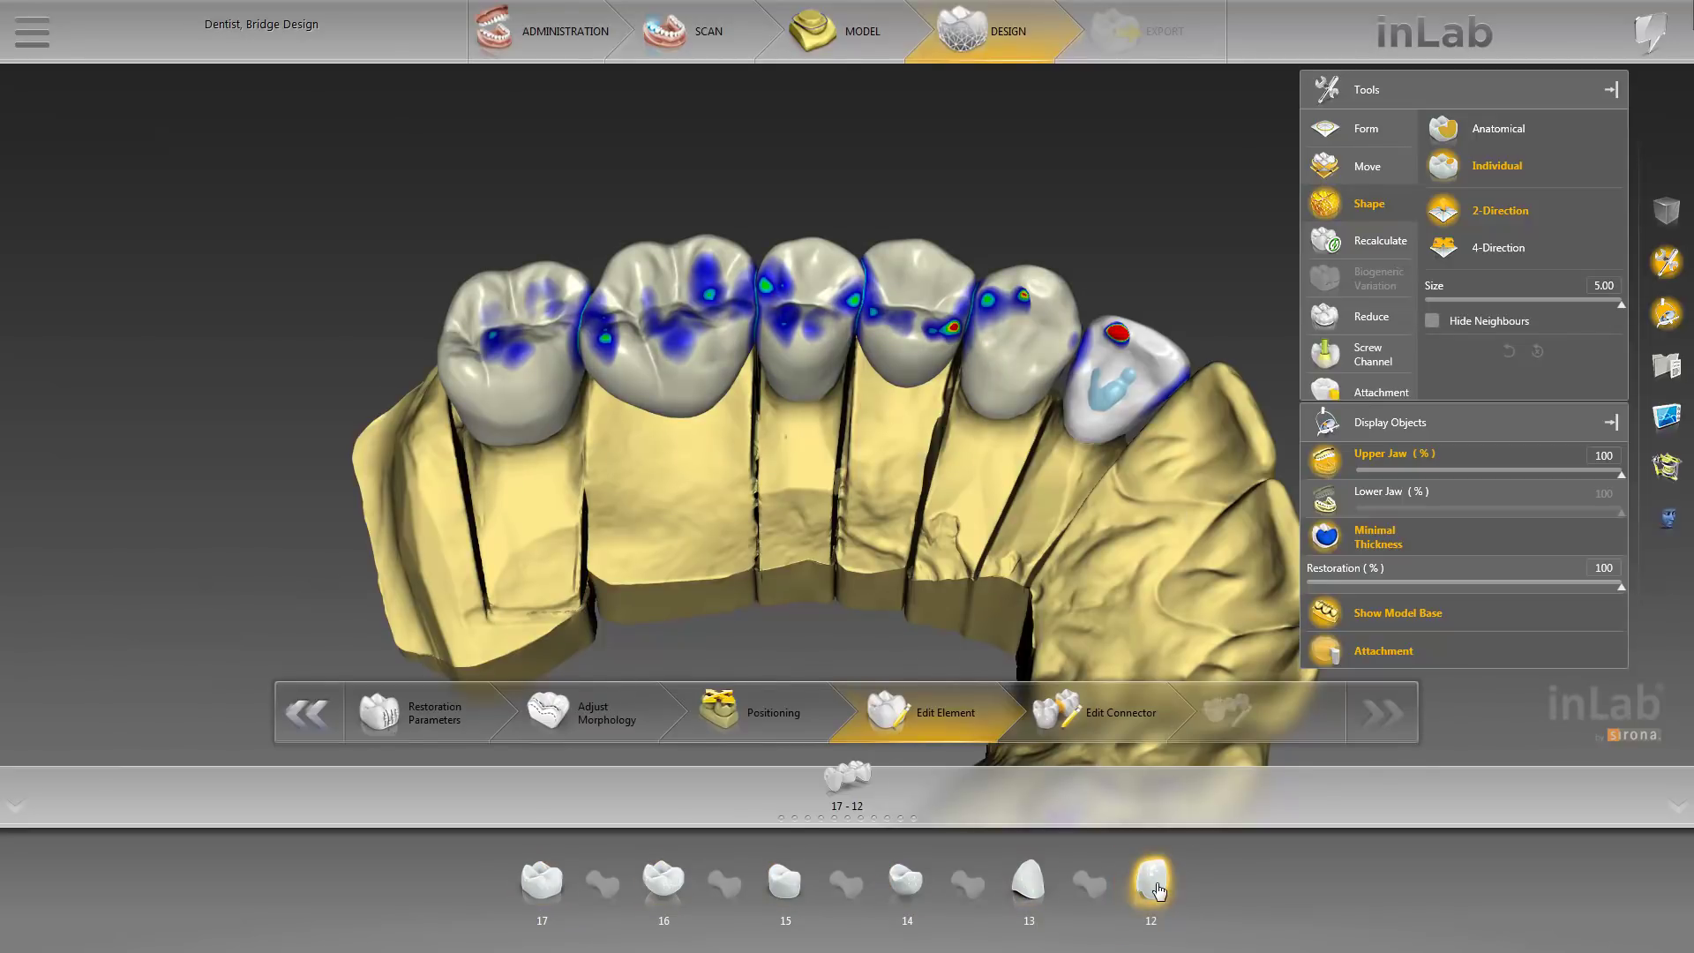
{"action": "left_click", "coordinate": [1117, 340]}
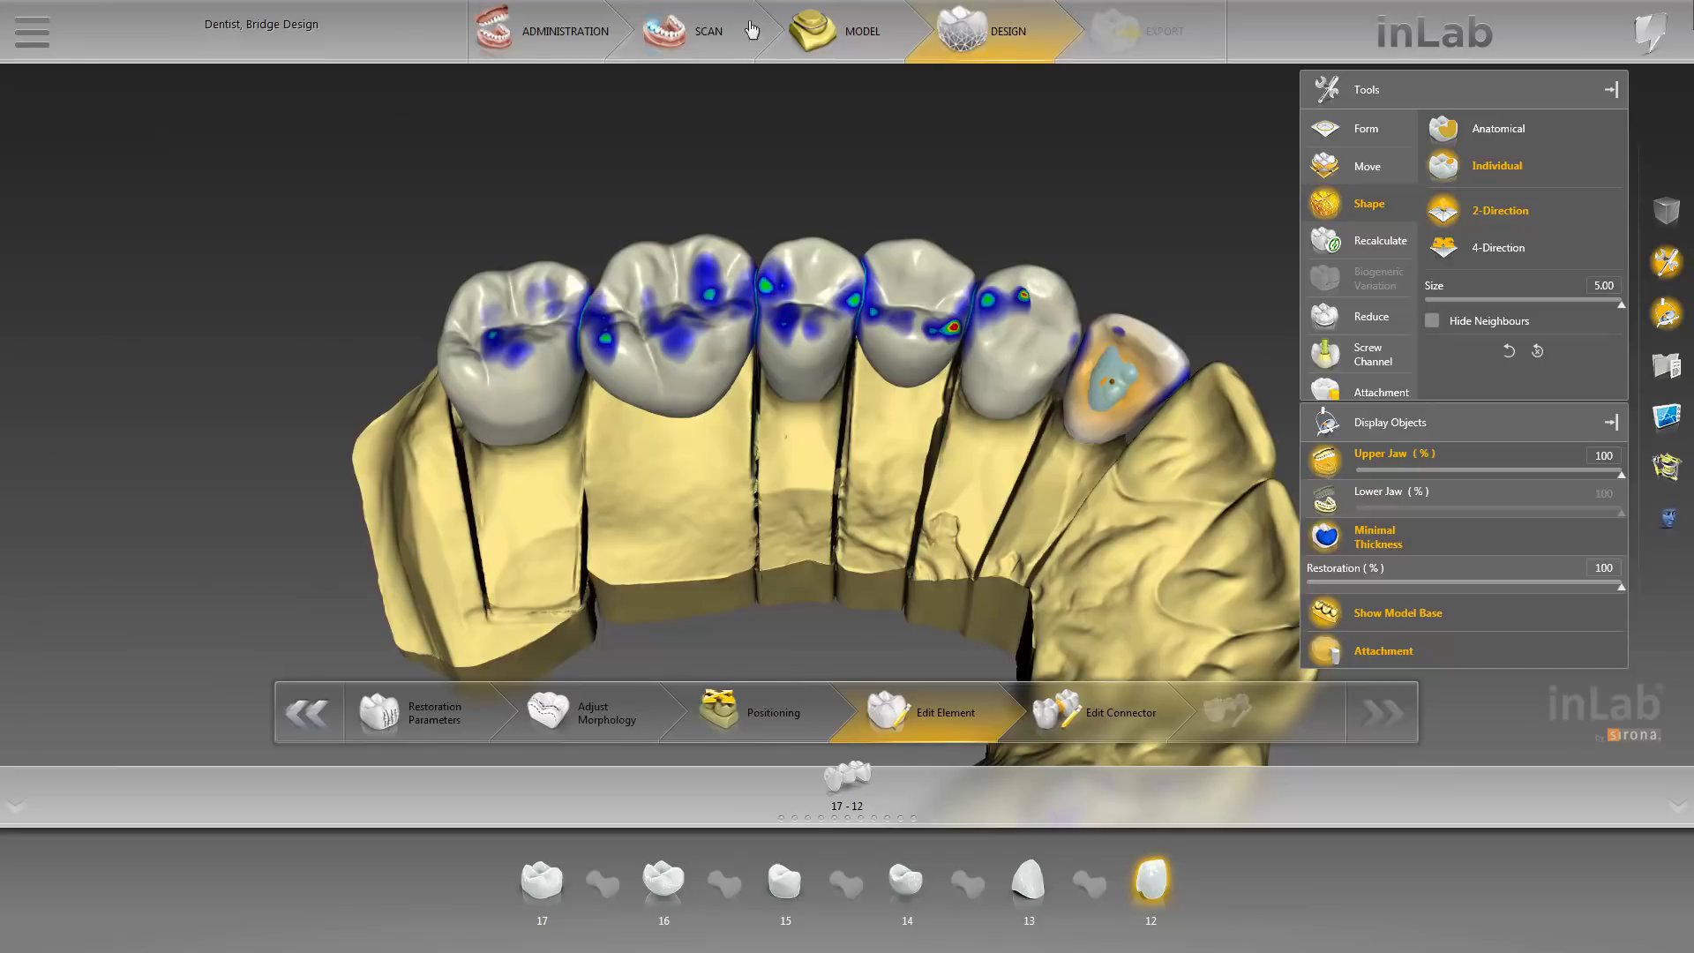
{"action": "left_click_drag", "start_coordinate": [1621, 304], "coordinate": [1501, 304]}
{"action": "mouse_move", "coordinate": [1118, 365]}
{"action": "left_mouse_down"}
{"action": "mouse_move", "coordinate": [1106, 401]}
{"action": "mouse_move", "coordinate": [1127, 383]}
{"action": "mouse_move", "coordinate": [1101, 408]}
{"action": "mouse_move", "coordinate": [1121, 378]}
{"action": "left_mouse_up"}
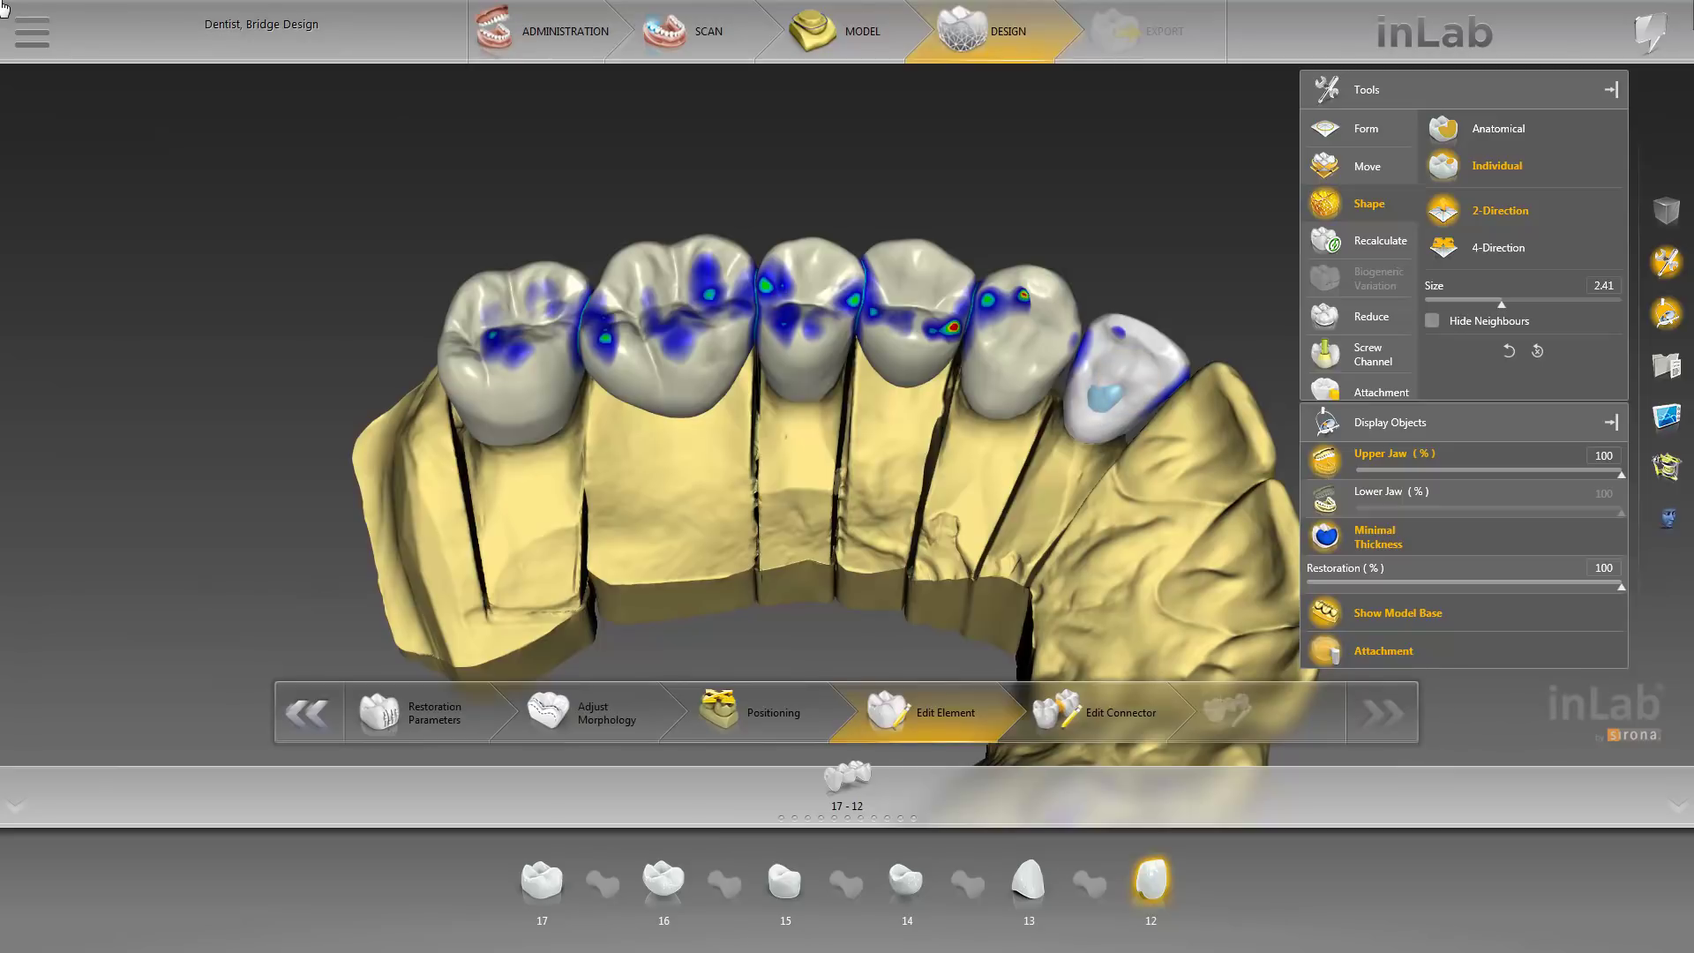
{"action": "left_click", "coordinate": [1508, 352]}
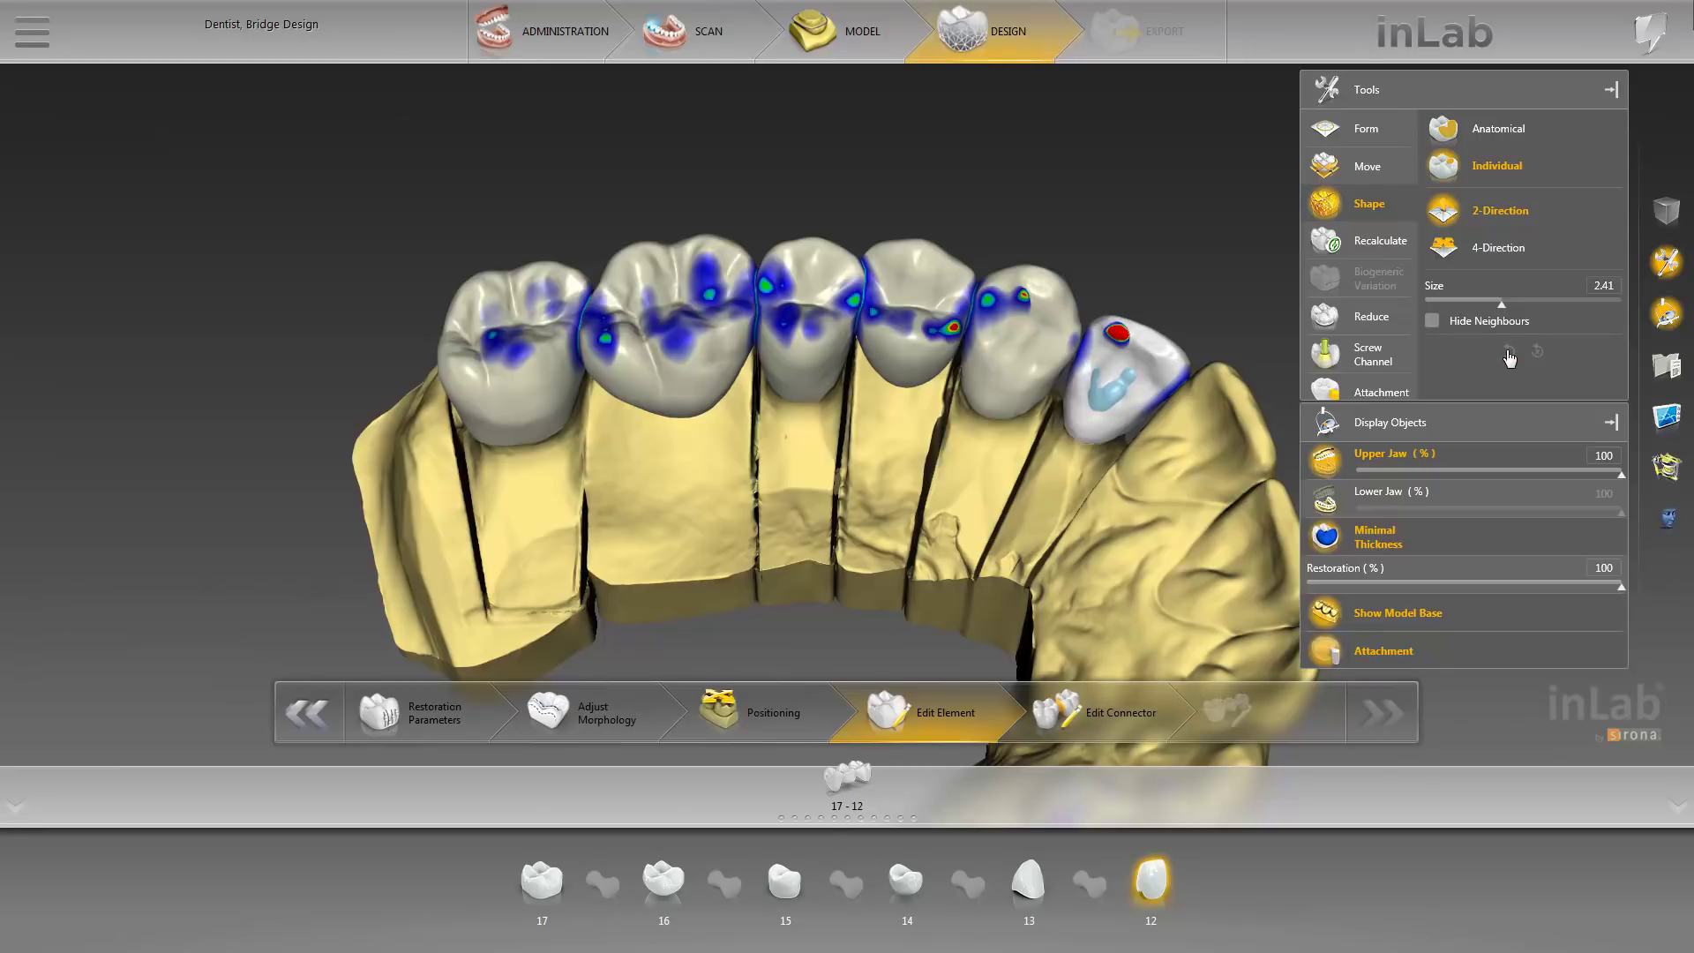
Step: Select the crowns on teeth 13, 14, 15 and 12 for editing
{"action": "left_click", "coordinate": [1030, 351]}
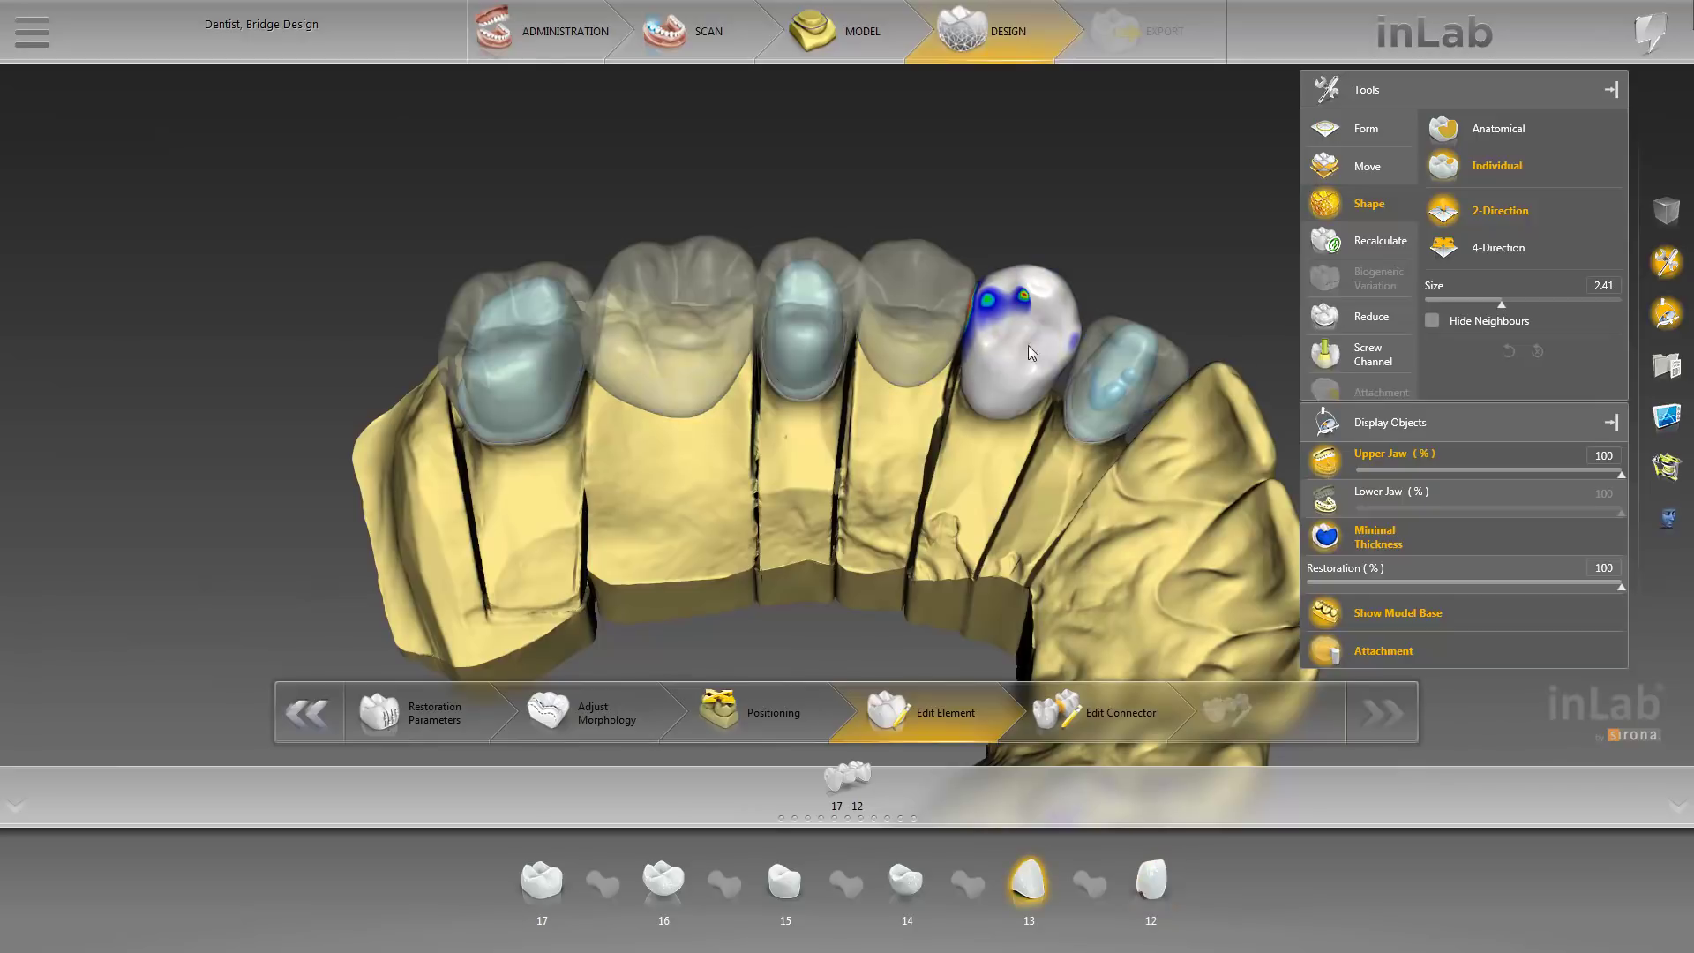
{"action": "left_click", "coordinate": [918, 329]}
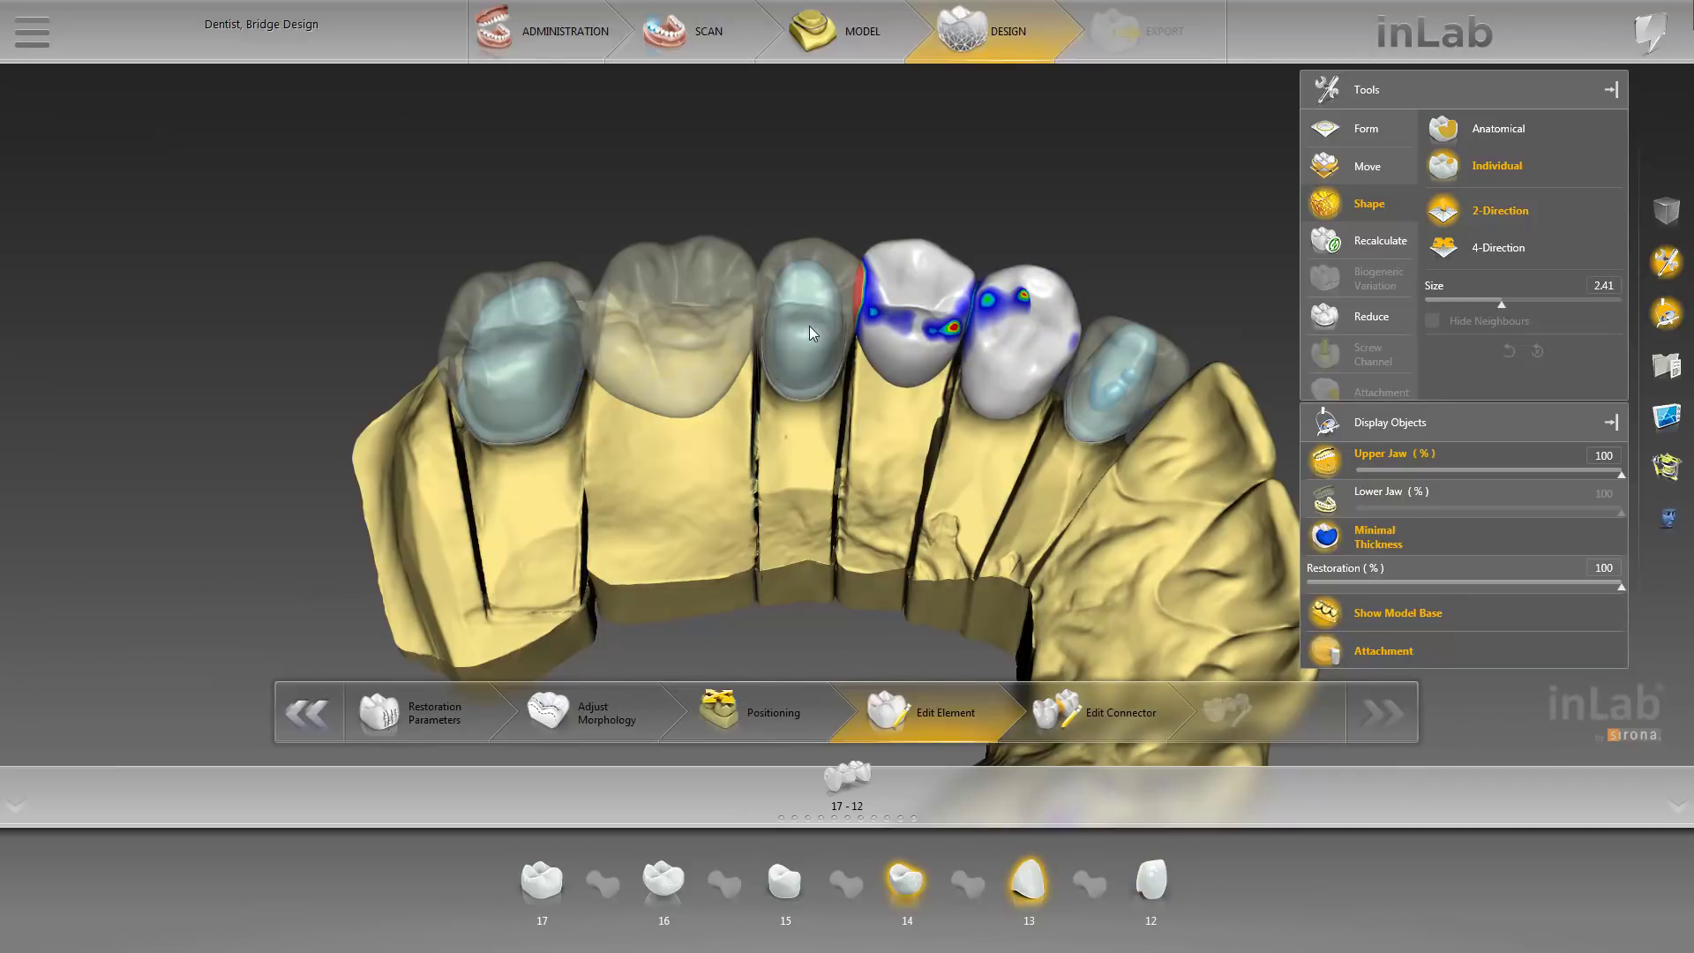
{"action": "left_click", "coordinate": [808, 326]}
{"action": "left_click", "coordinate": [1126, 365]}
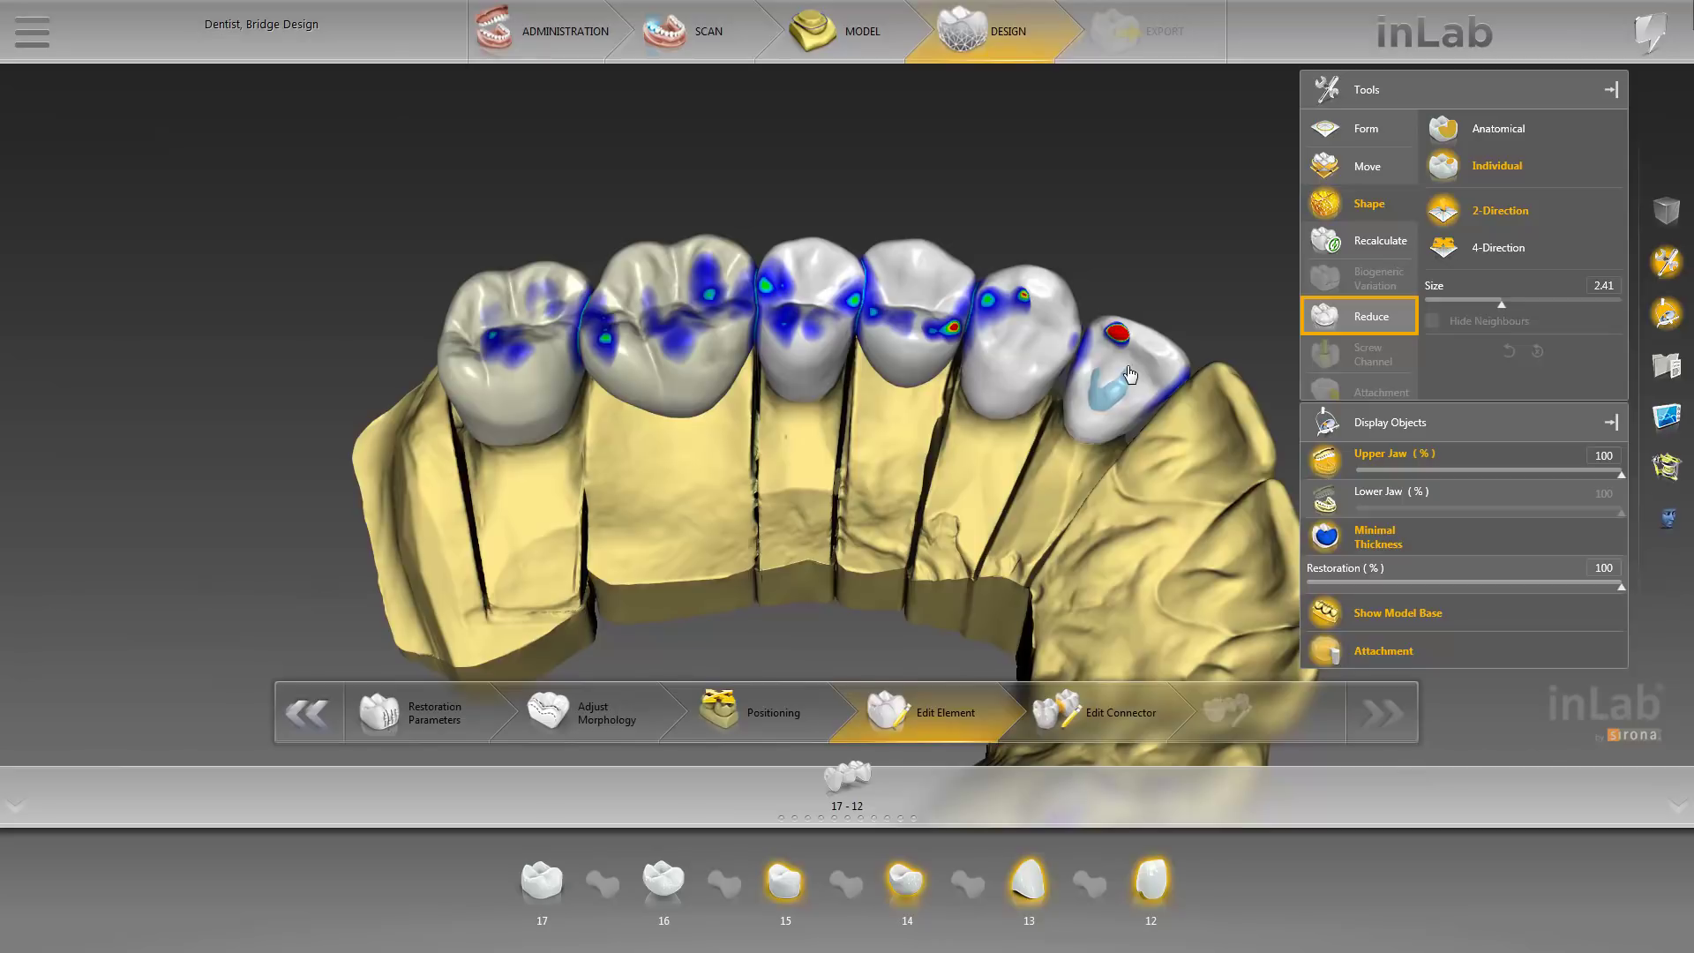
Step: Apply a 0.90 mm Reduce to the selected crowns with Consider Minimal Thickness kept on
{"action": "left_click", "coordinate": [1326, 321]}
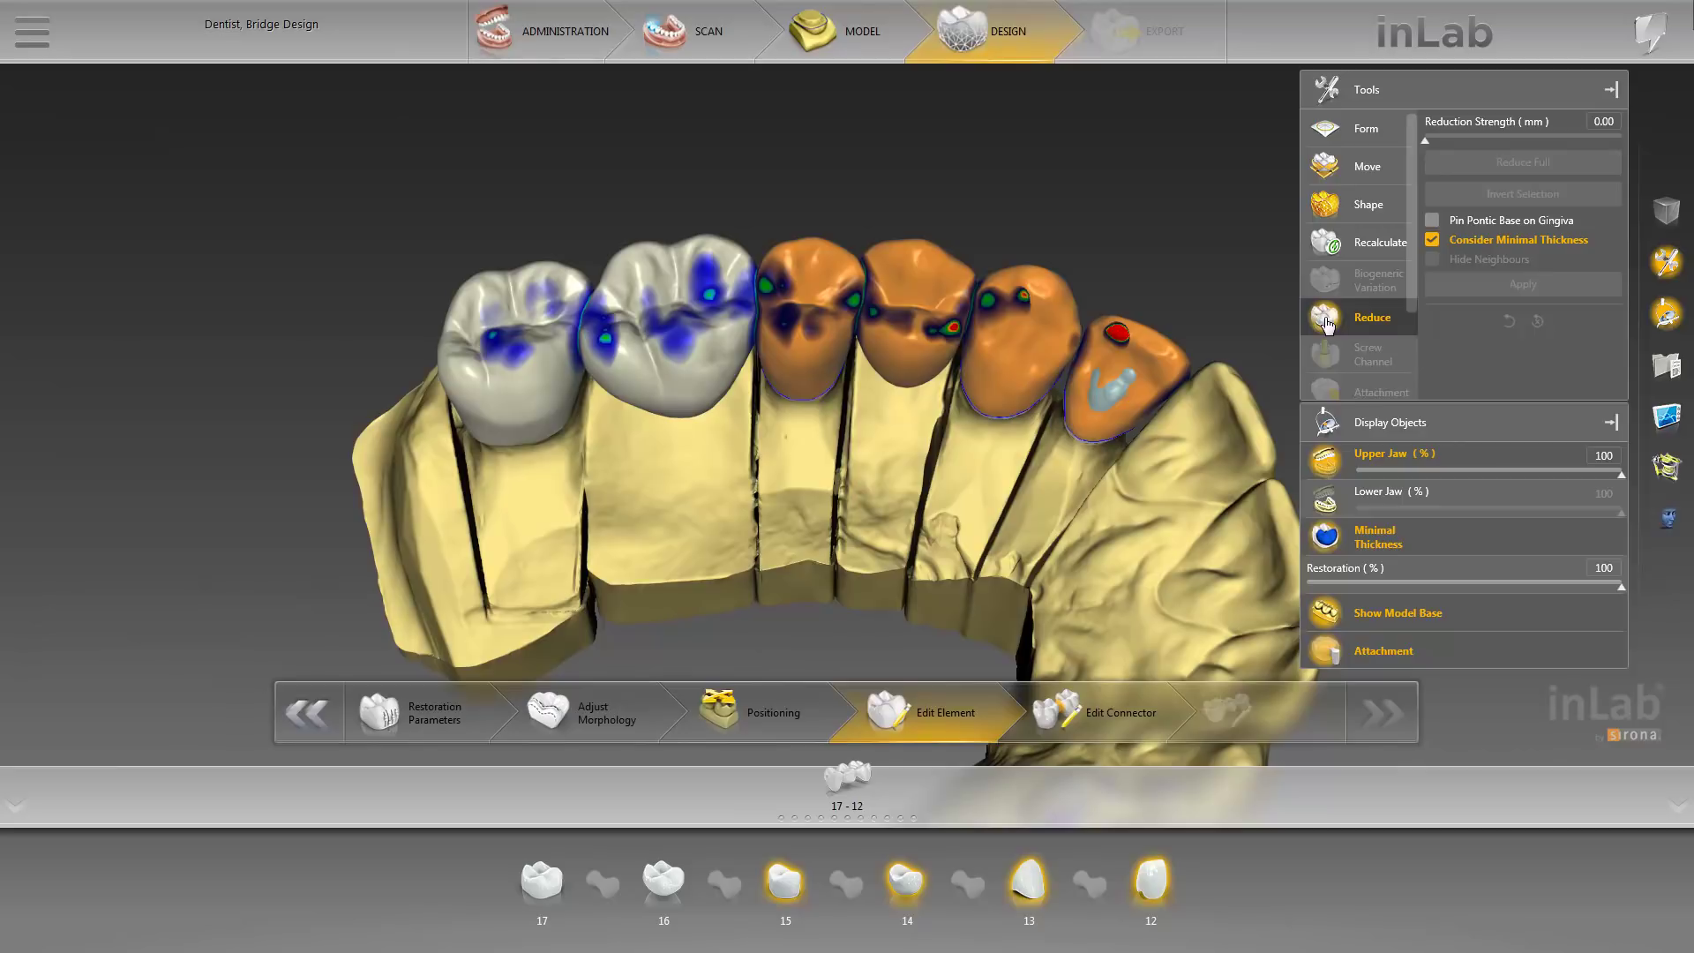
{"action": "left_click_drag", "start_coordinate": [1426, 142], "coordinate": [1544, 141]}
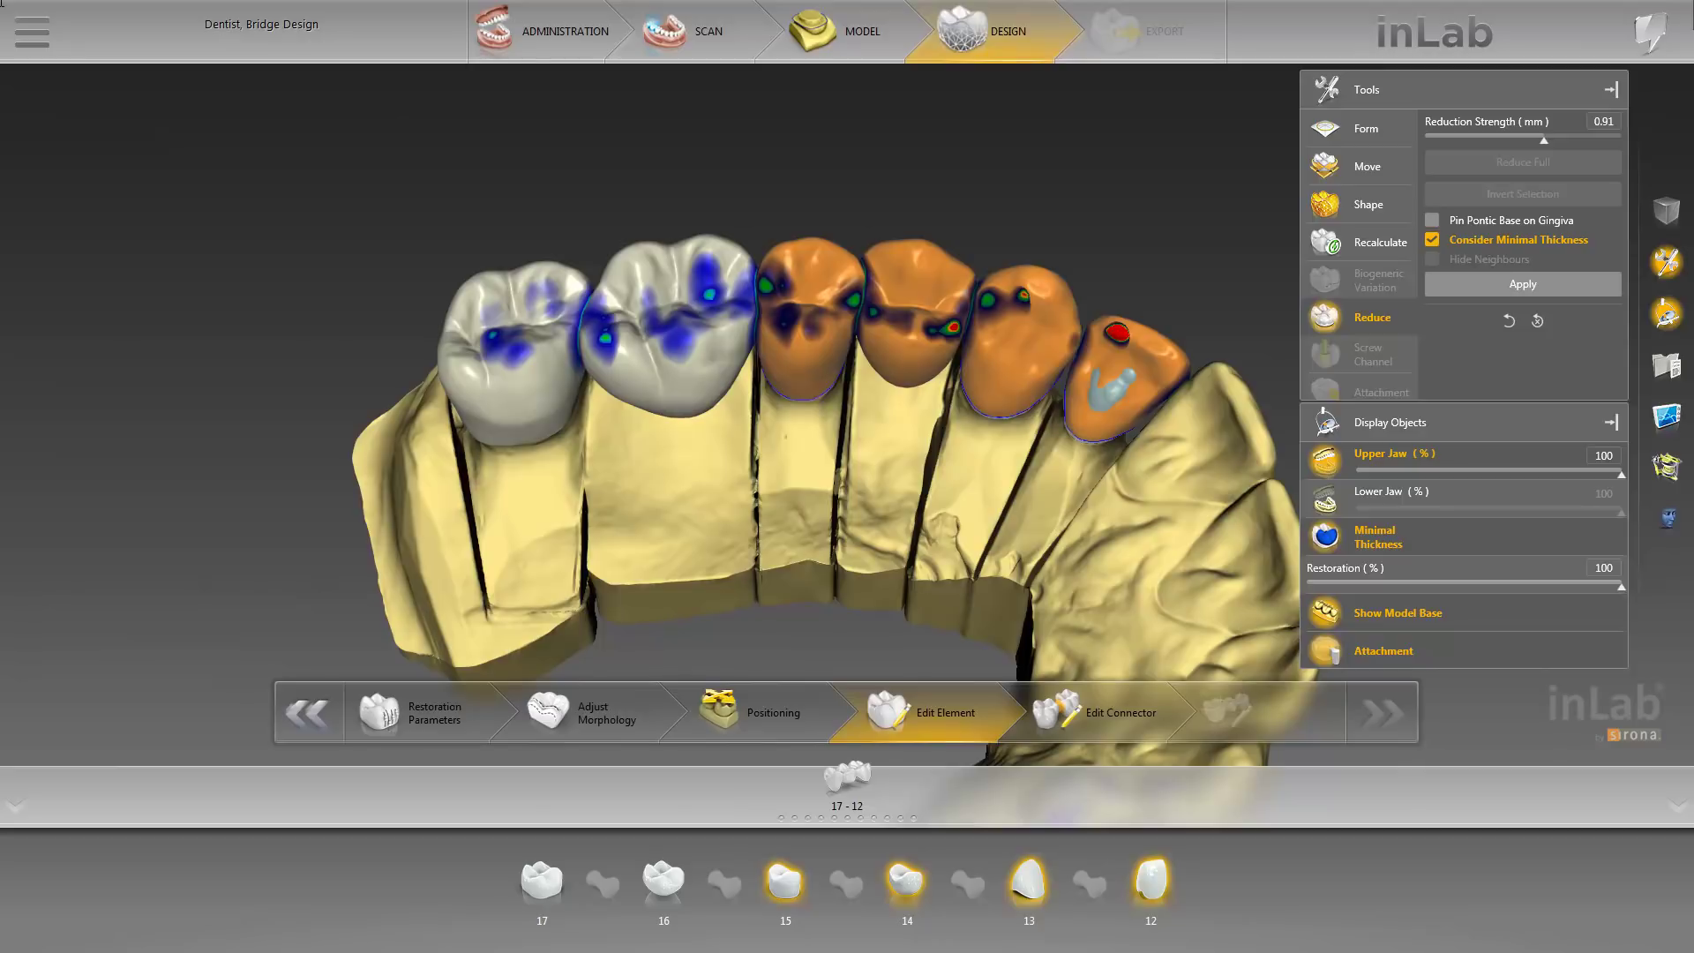
{"action": "double_click", "coordinate": [1607, 114]}
{"action": "type", "text": "0,9"}
{"action": "key", "text": "Return"}
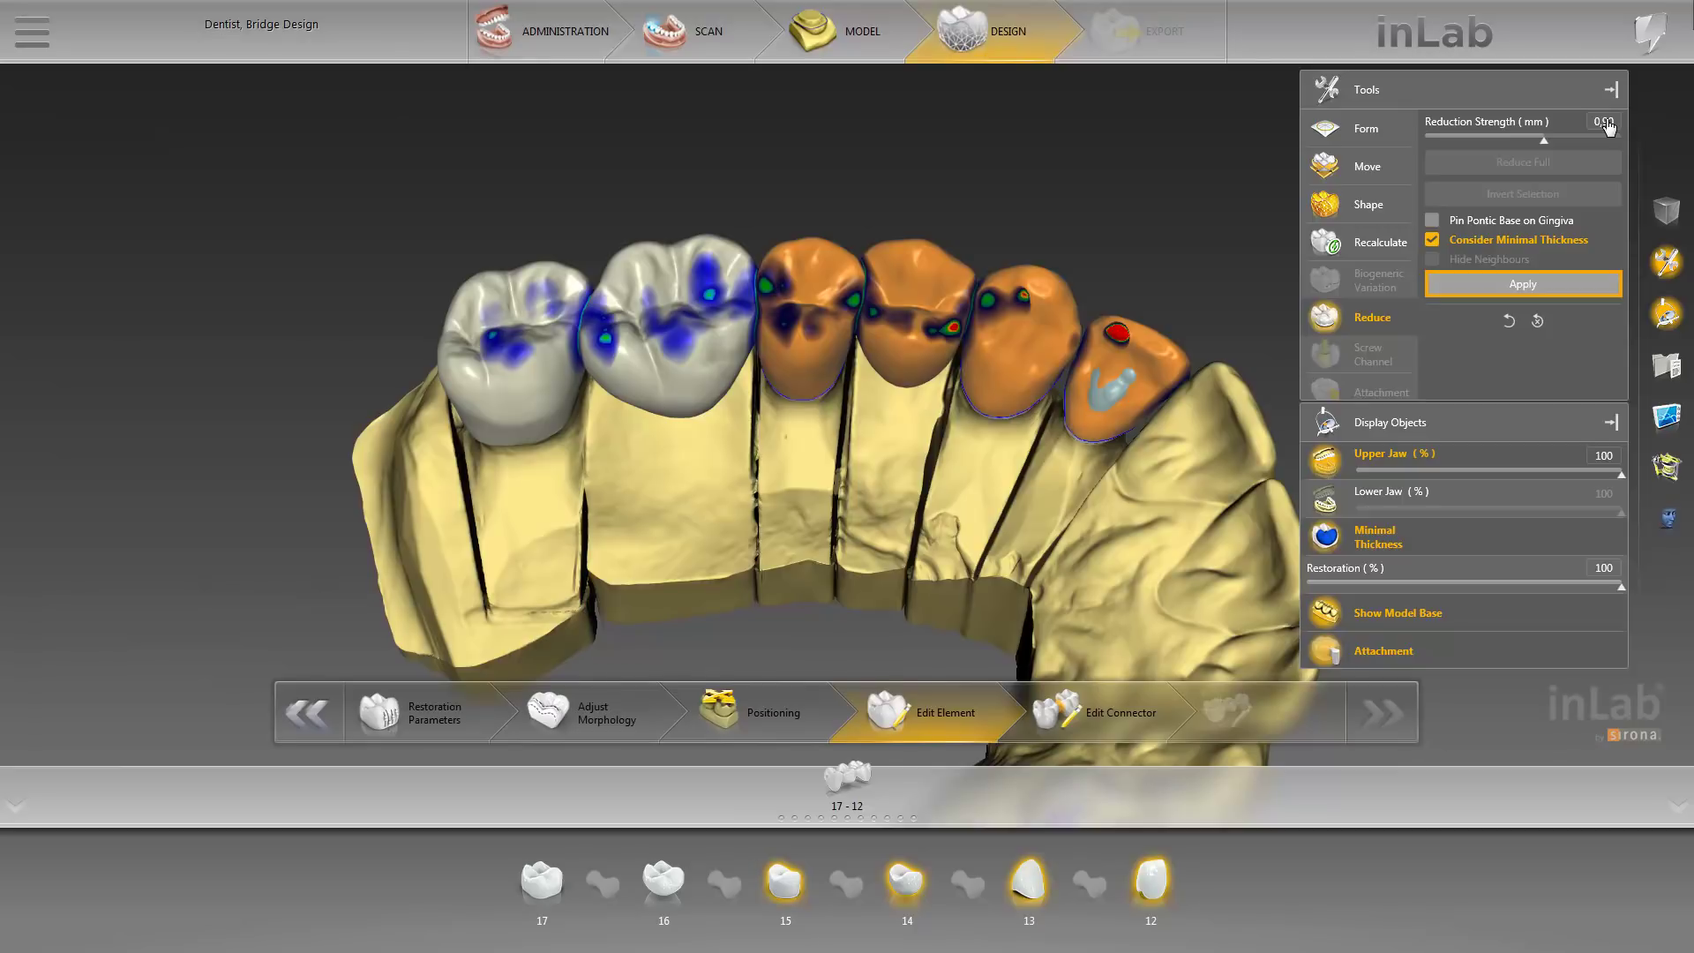
{"action": "left_click", "coordinate": [1571, 286]}
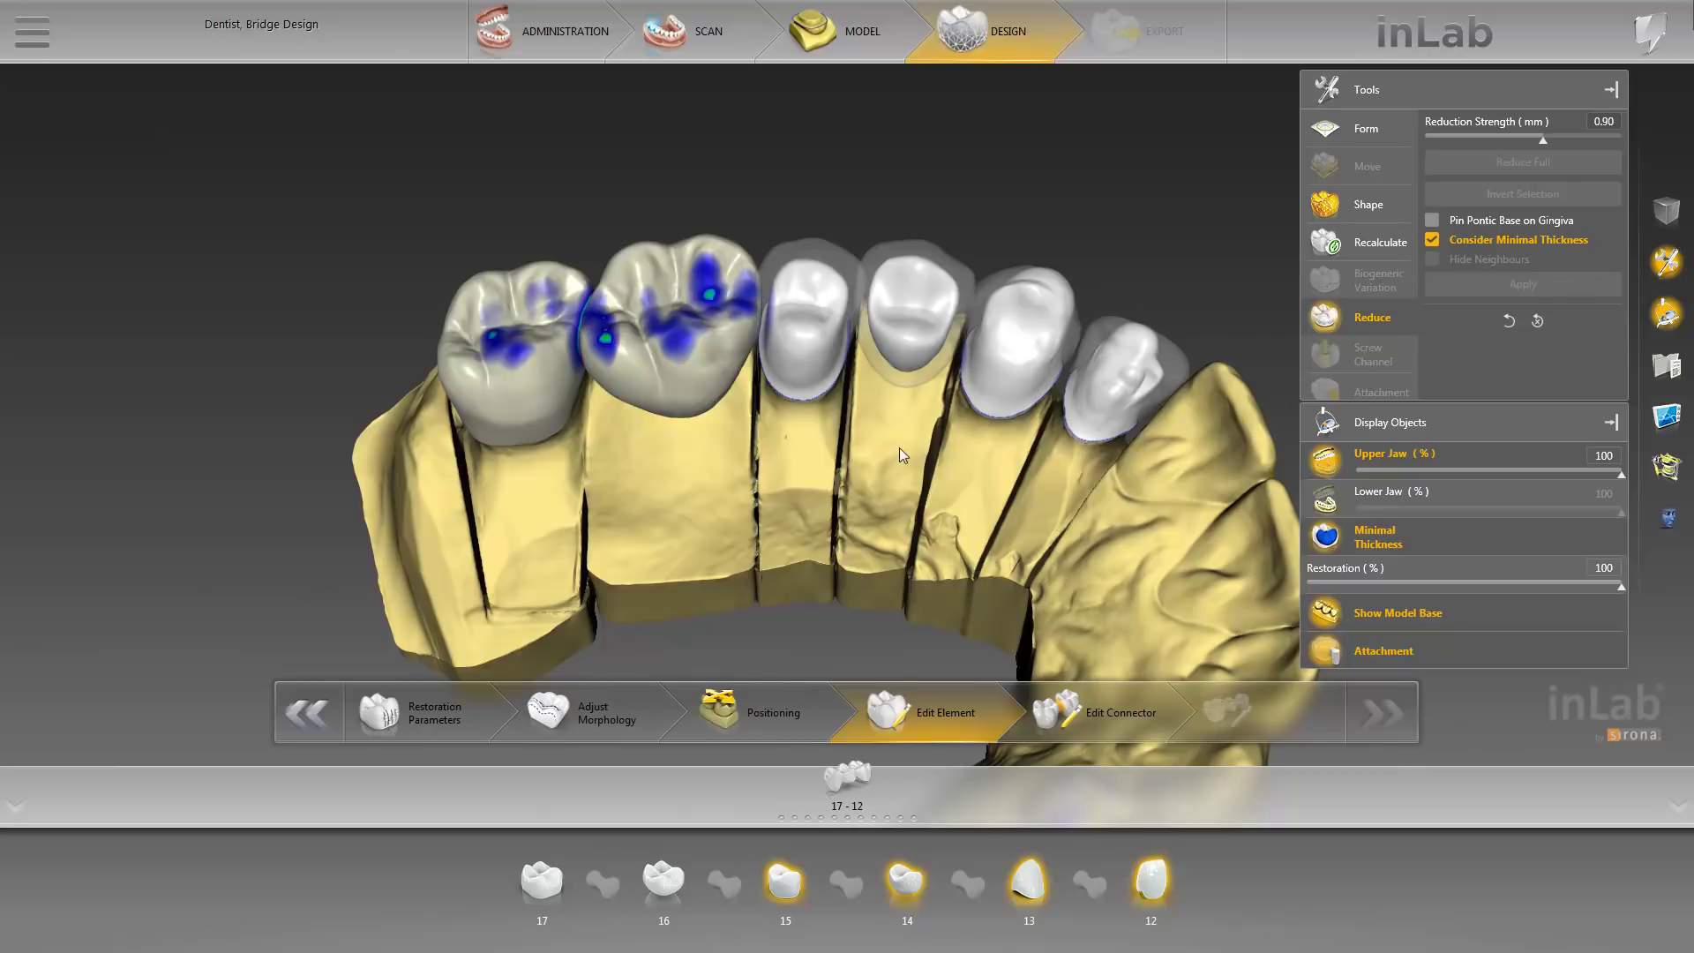
Step: Look down onto the crowns and switch from Reduce to the Form tool's Shape mode
{"action": "middle_click_drag", "start_coordinate": [898, 447], "coordinate": [954, 446]}
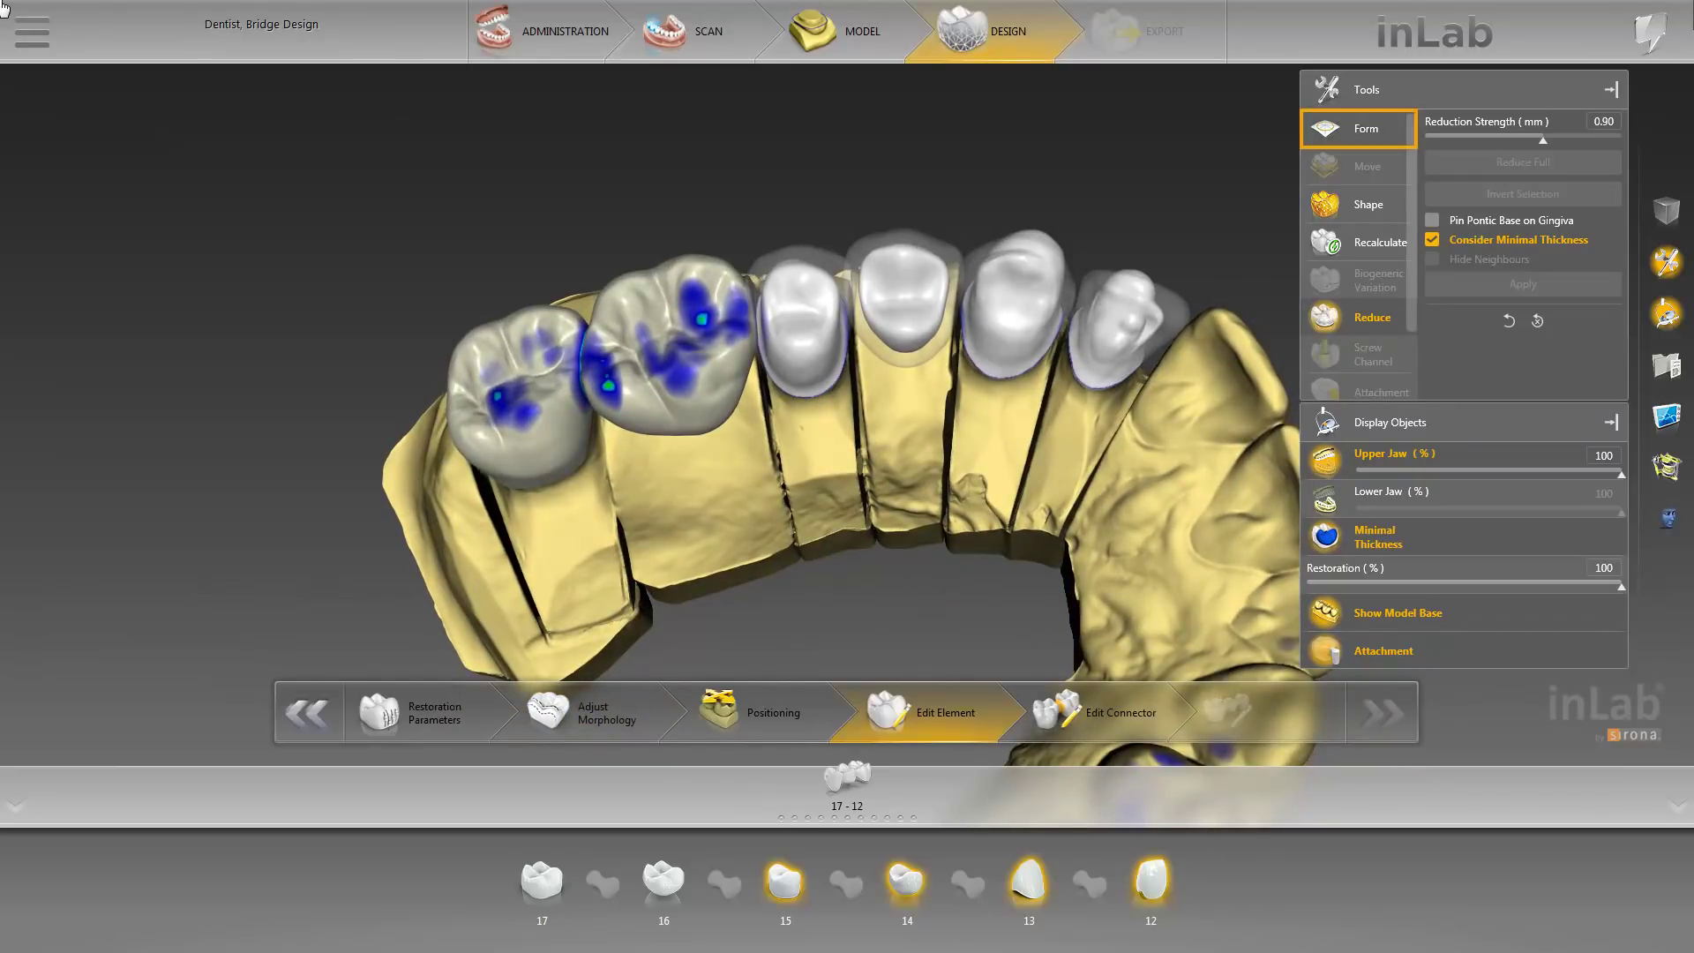
{"action": "left_click", "coordinate": [1324, 131]}
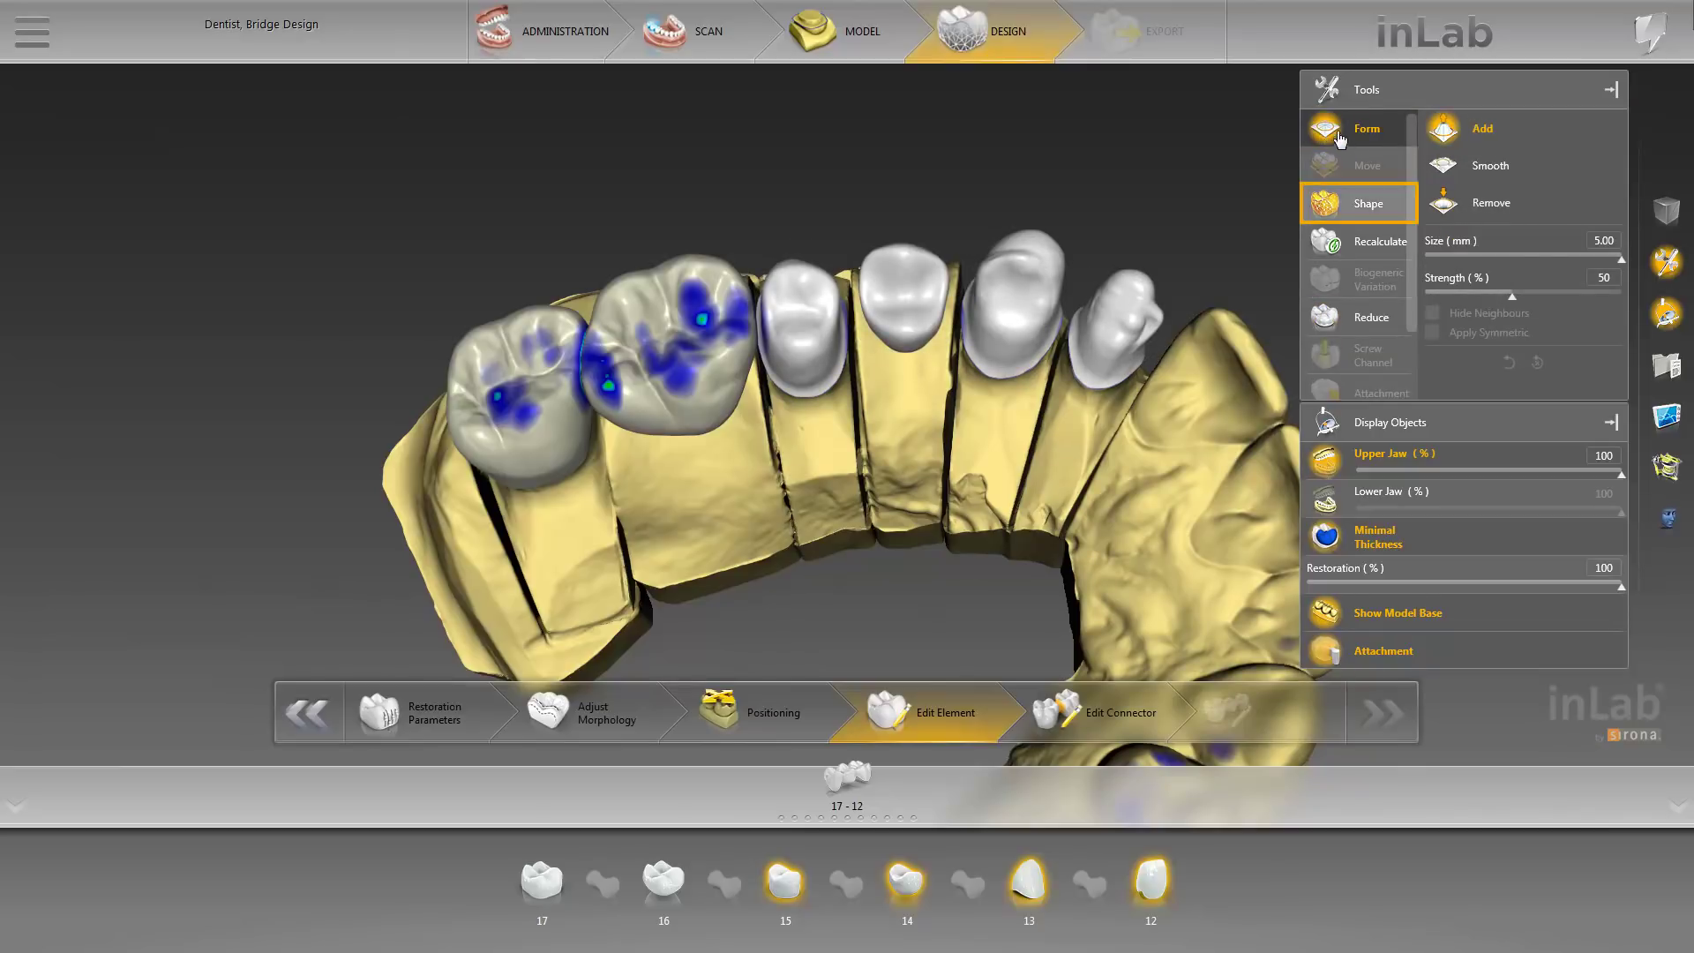
{"action": "left_click", "coordinate": [1368, 208]}
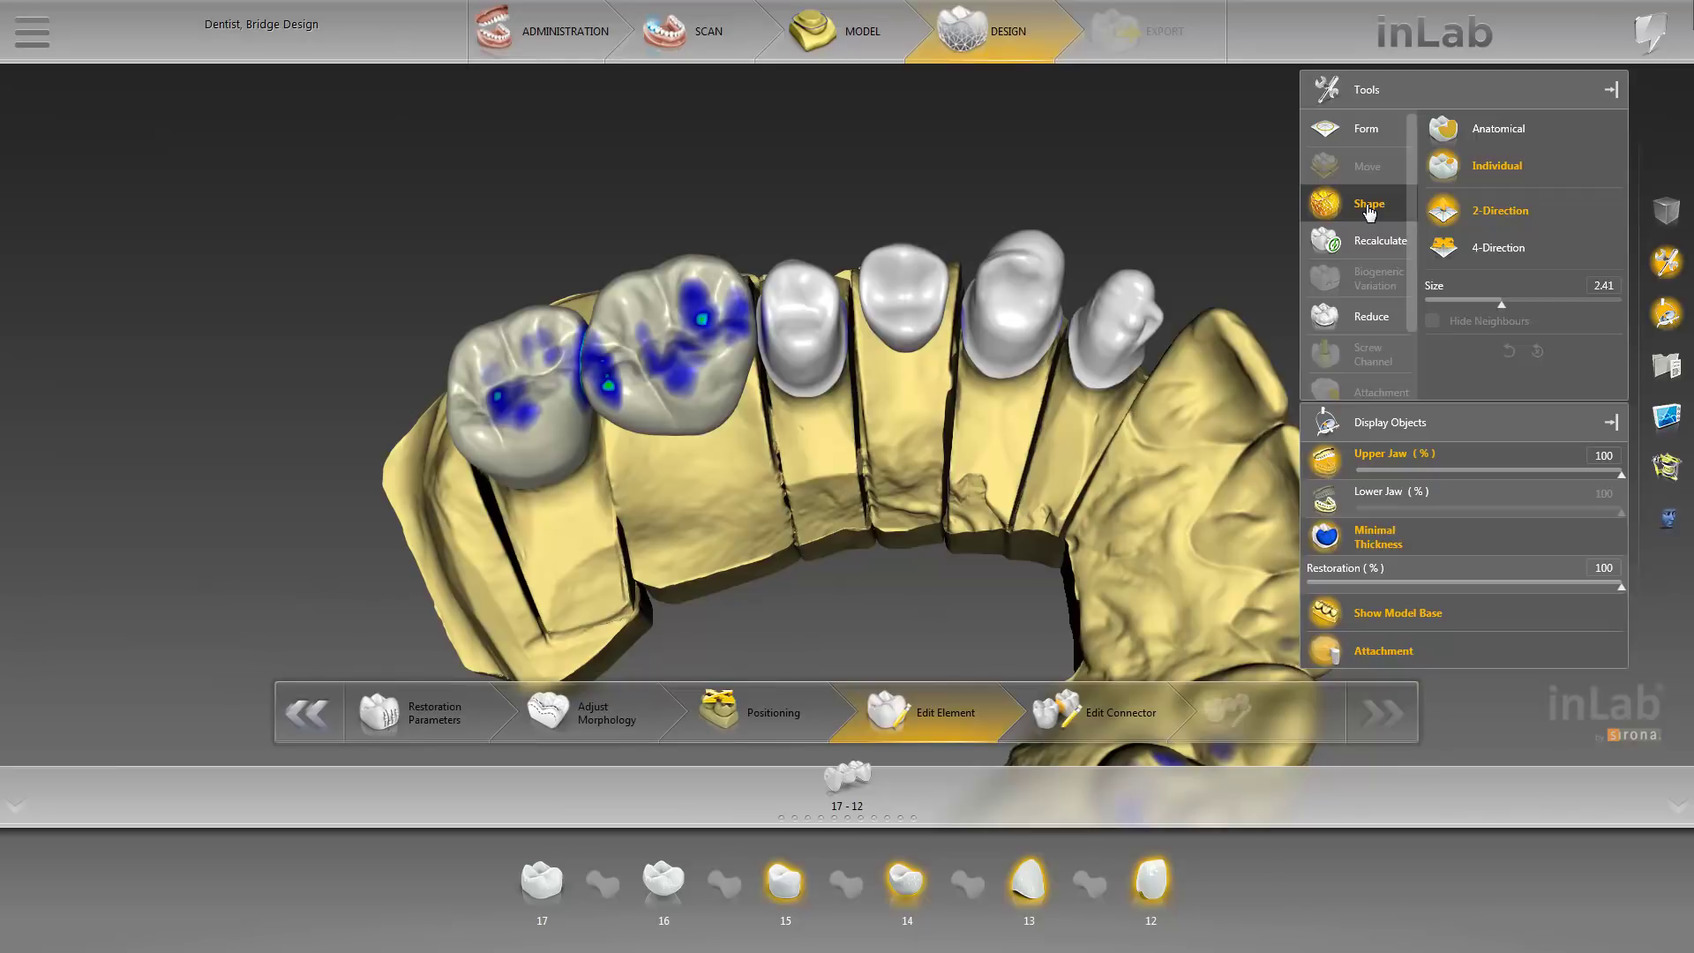
Step: Go to Edit Connector and select the 9.00 mm² connector between teeth 15 and 14
{"action": "left_click", "coordinate": [1092, 710]}
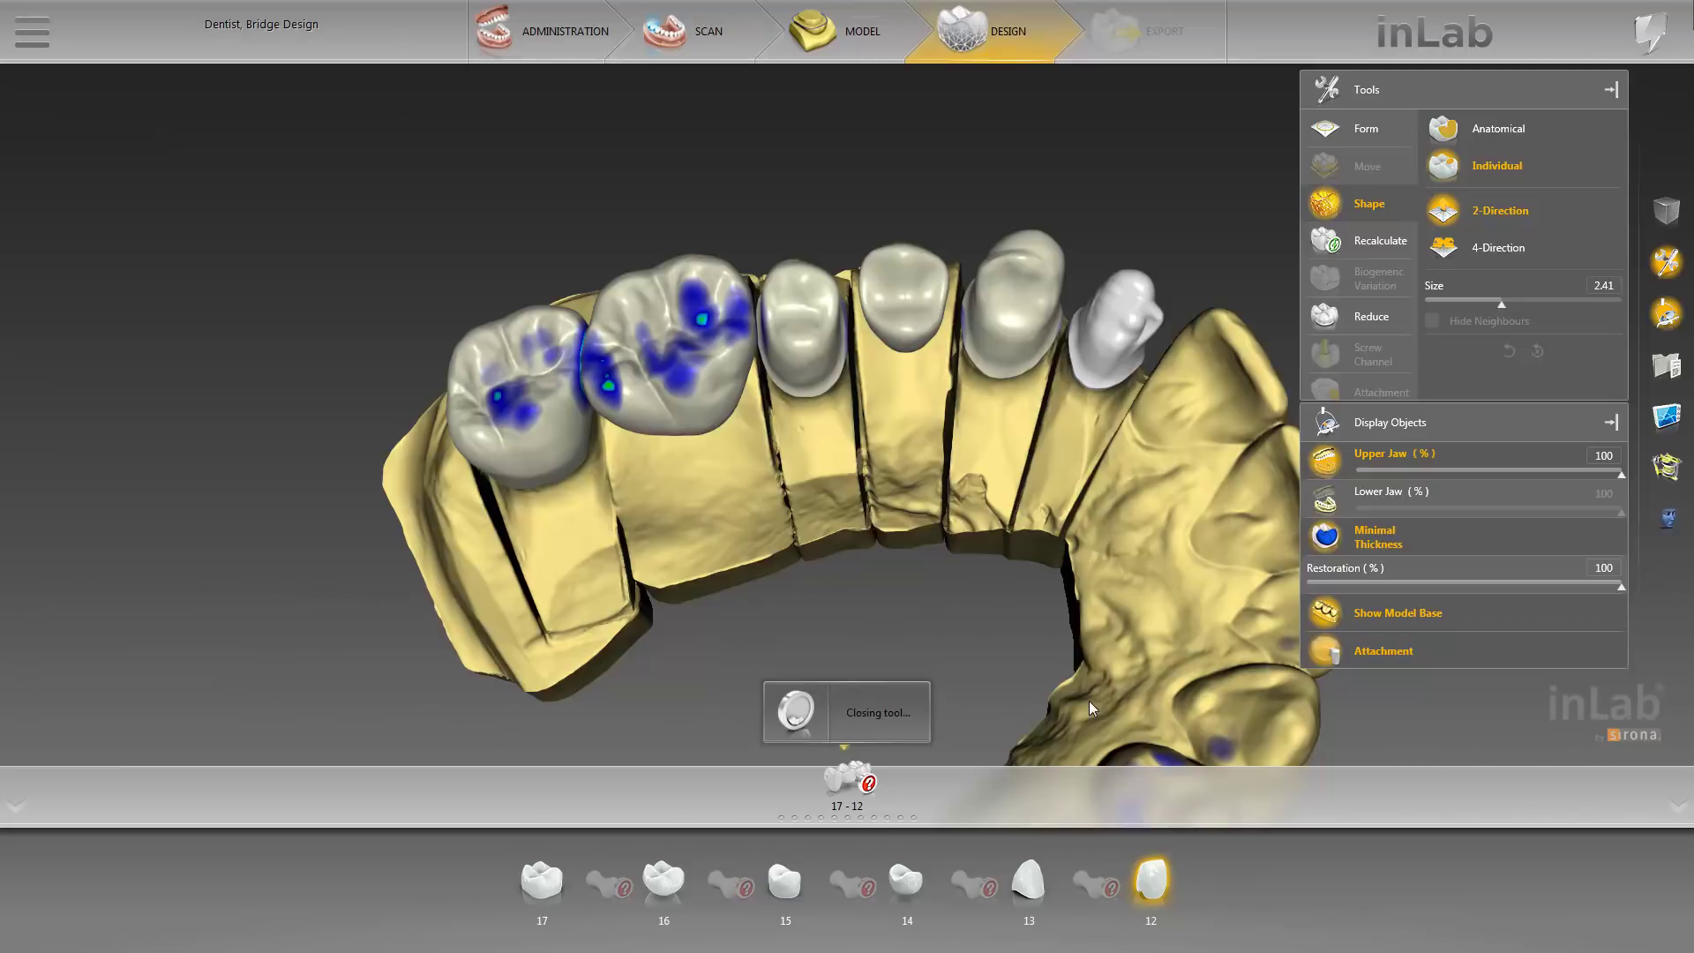
{"action": "left_click", "coordinate": [851, 314]}
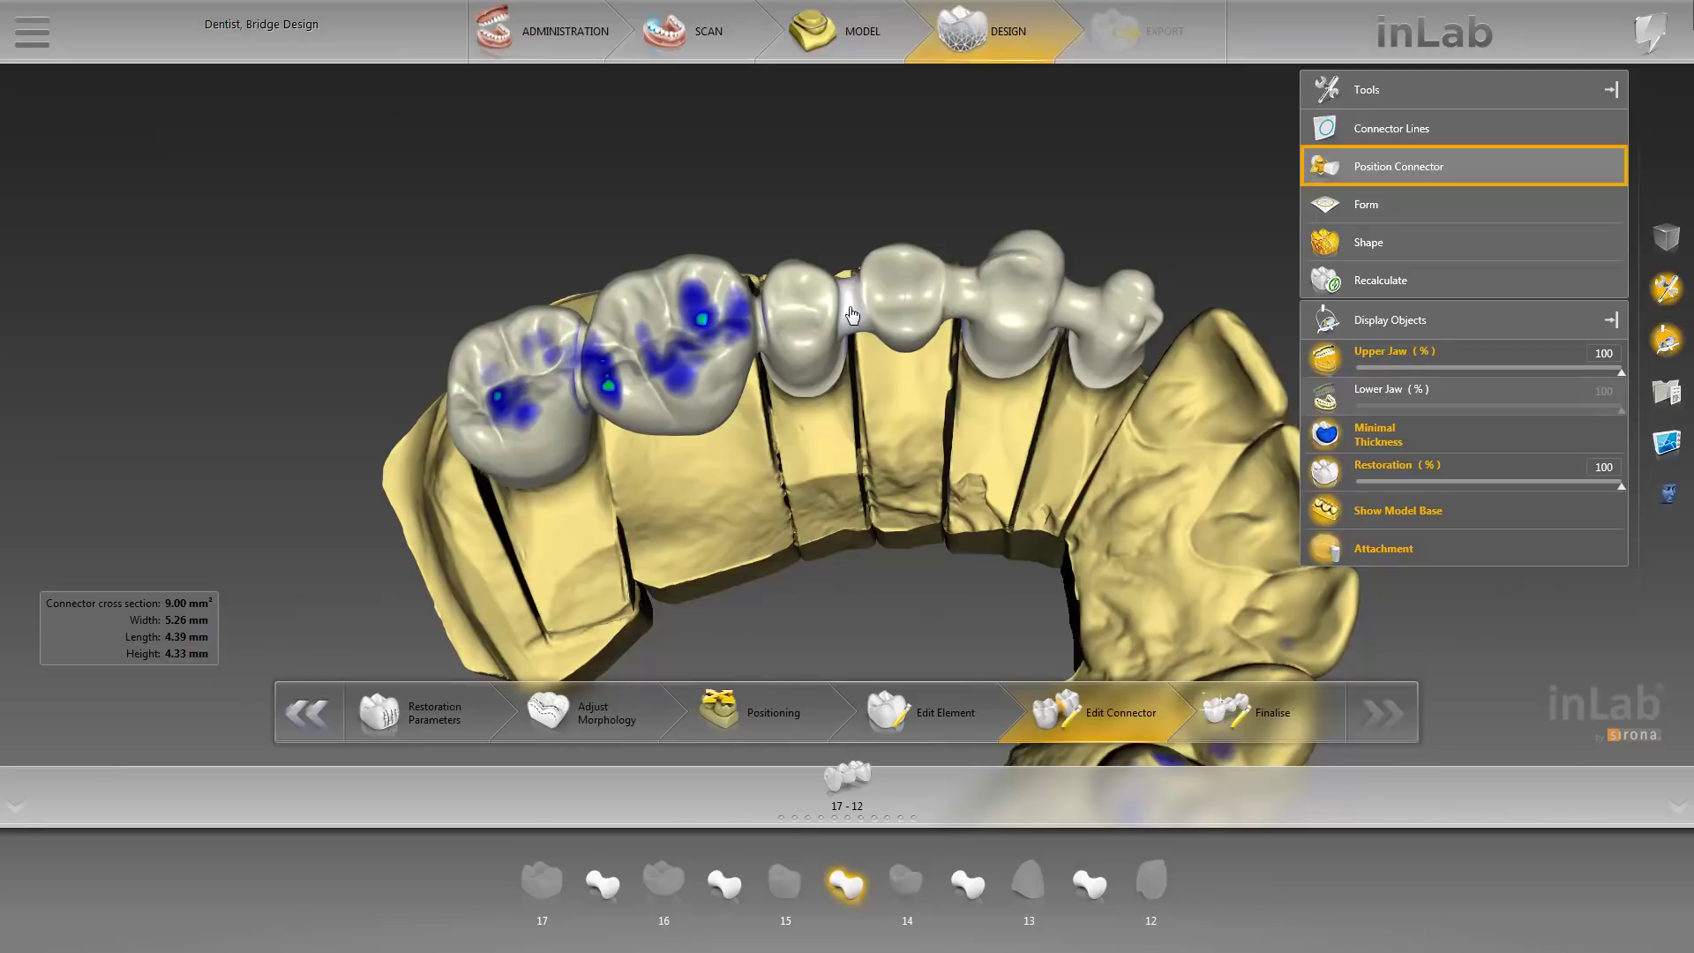
Step: Scale all connectors down until the 15–14 connector measures 8.22 mm²
{"action": "left_click", "coordinate": [1361, 170]}
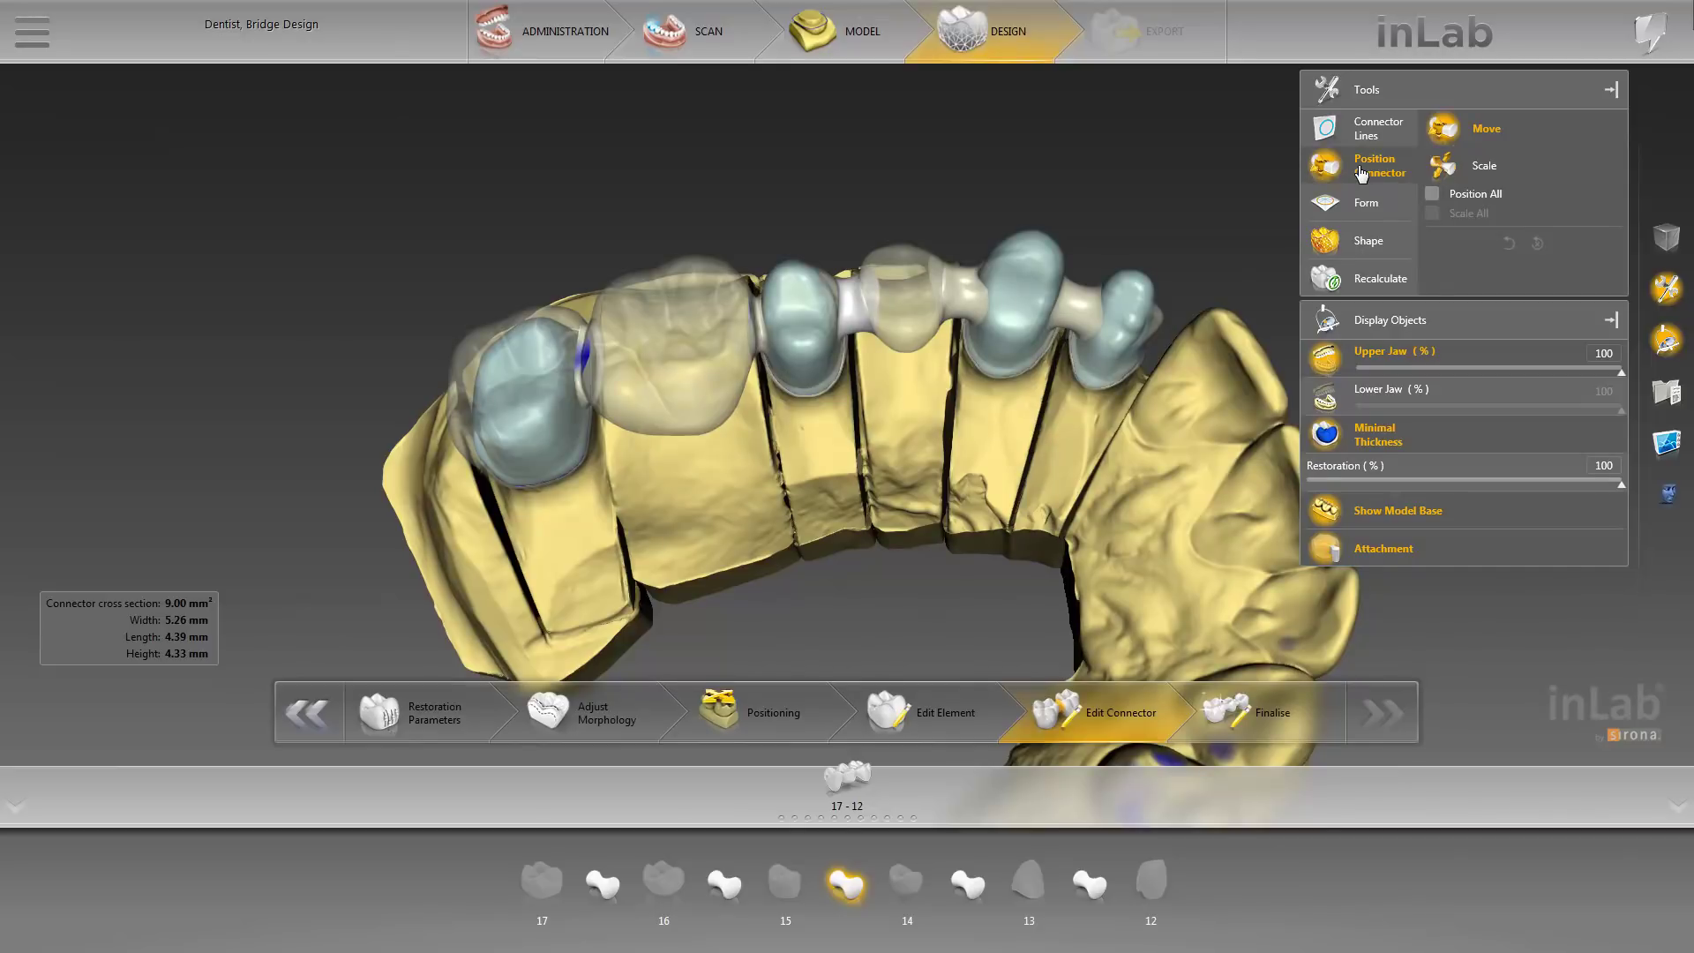
{"action": "left_click", "coordinate": [1441, 167]}
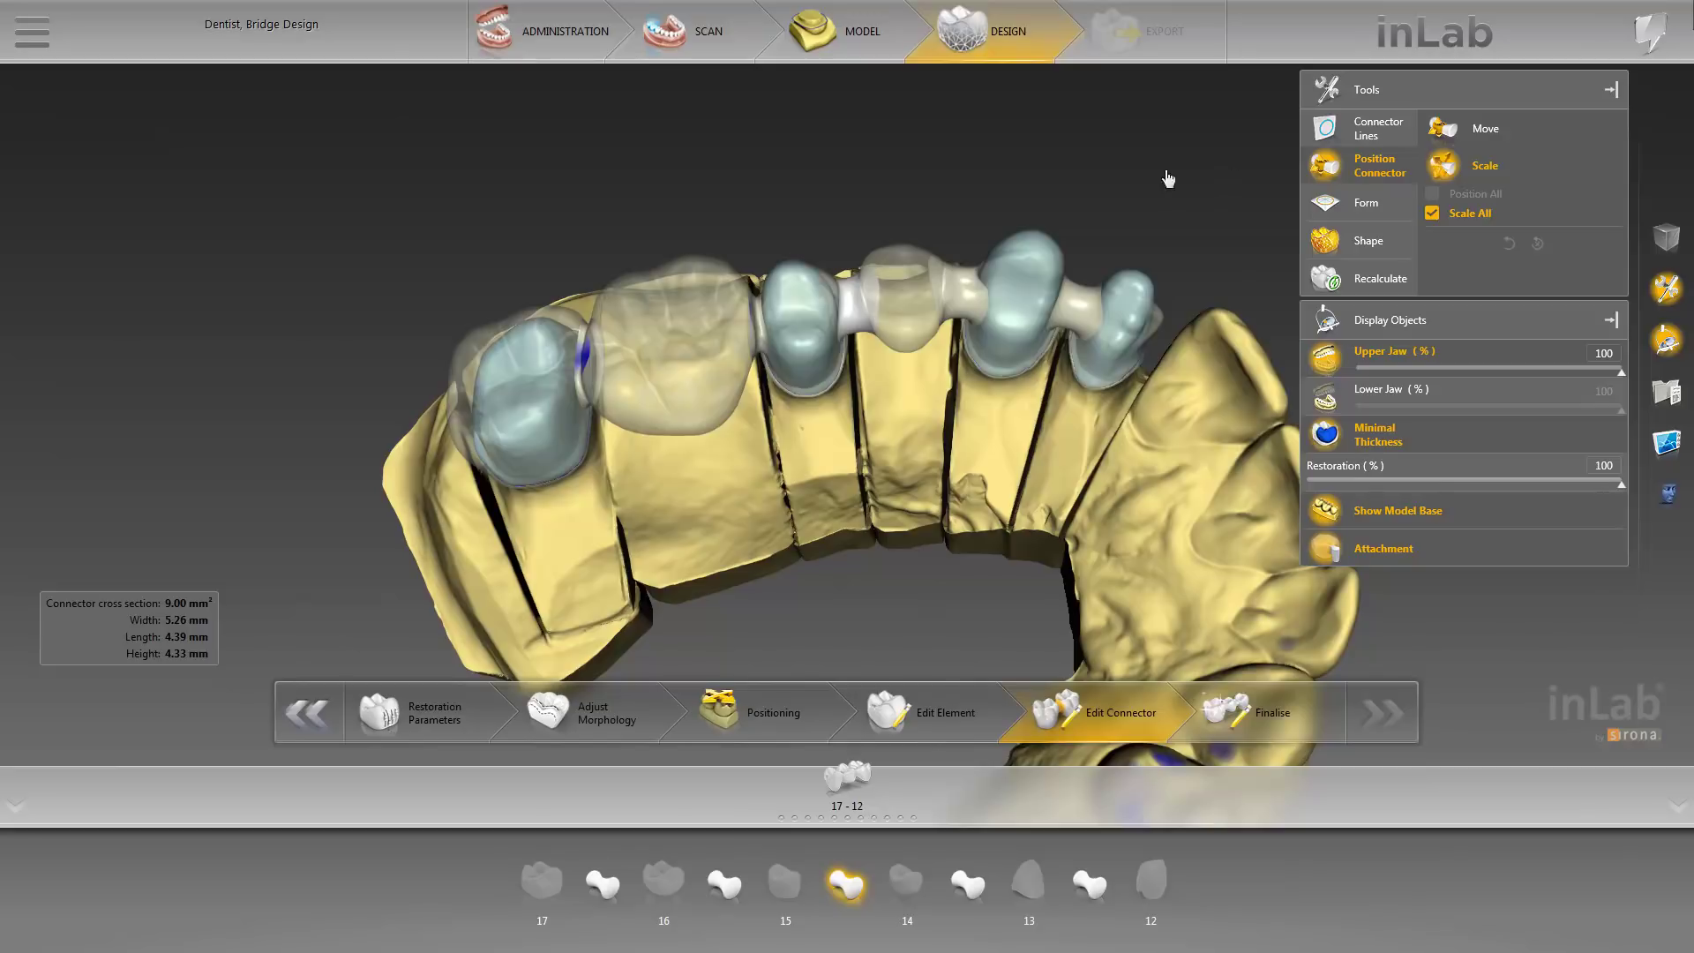
{"action": "mouse_move", "coordinate": [852, 315]}
{"action": "left_mouse_down"}
{"action": "mouse_move", "coordinate": [852, 294]}
{"action": "mouse_move", "coordinate": [851, 328]}
{"action": "left_mouse_up"}
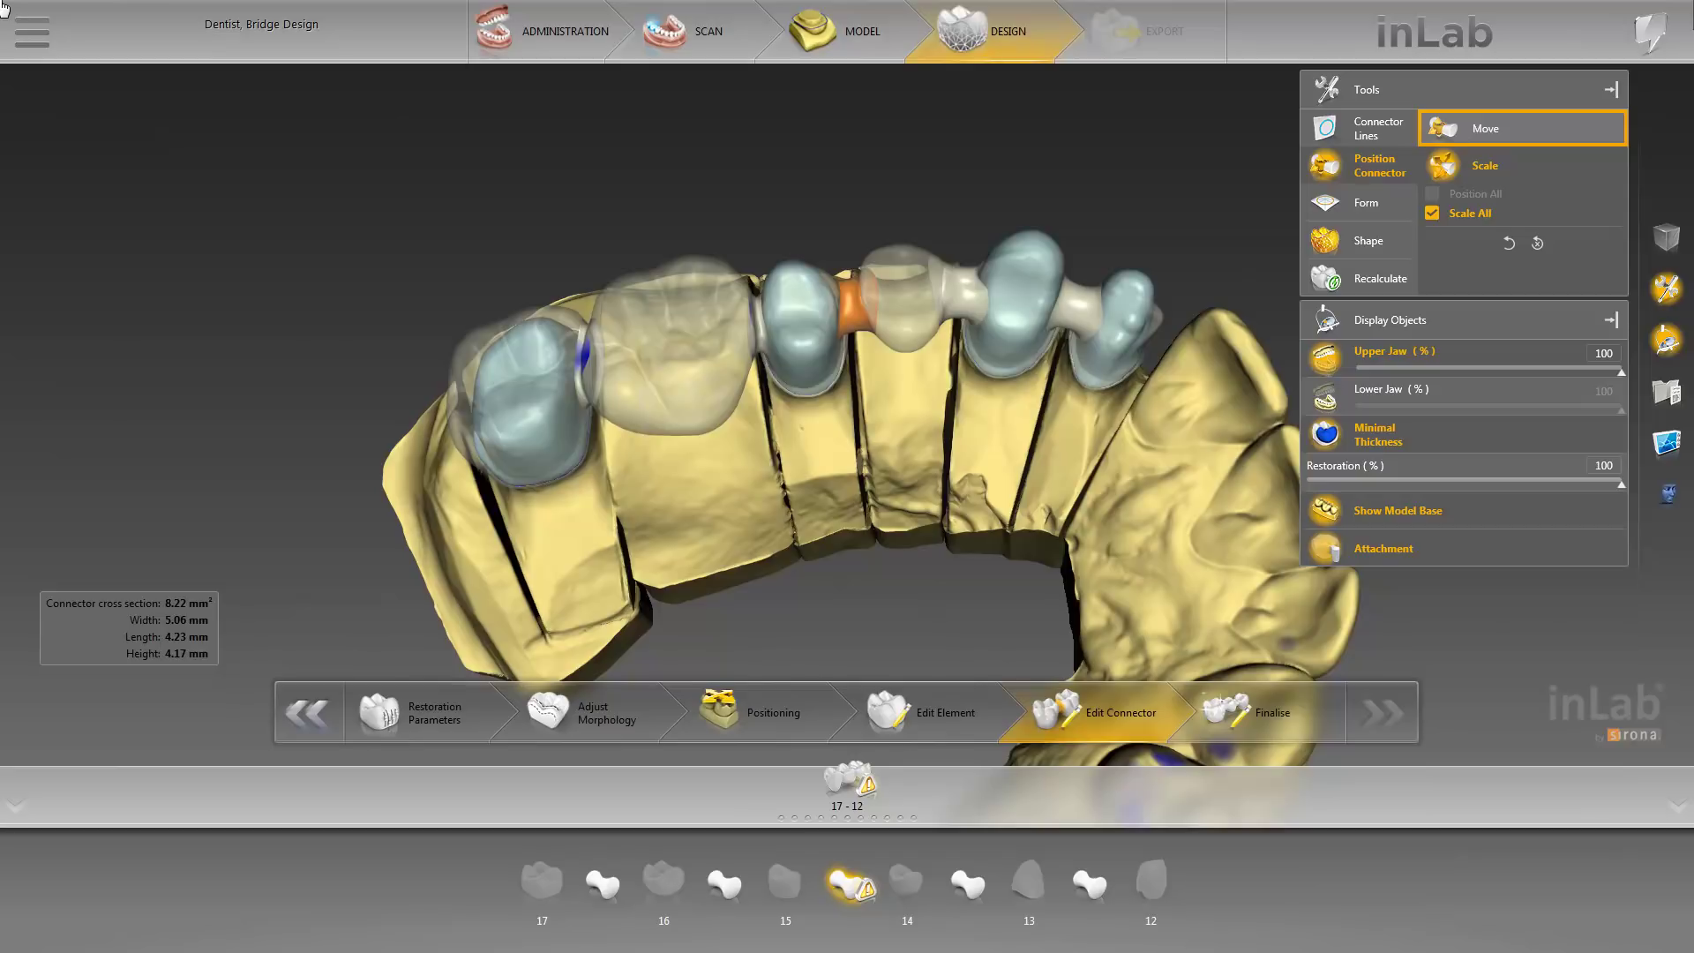
Step: Move the 15–14 connector slightly downward to adjust its cross-section
{"action": "left_click", "coordinate": [1485, 132]}
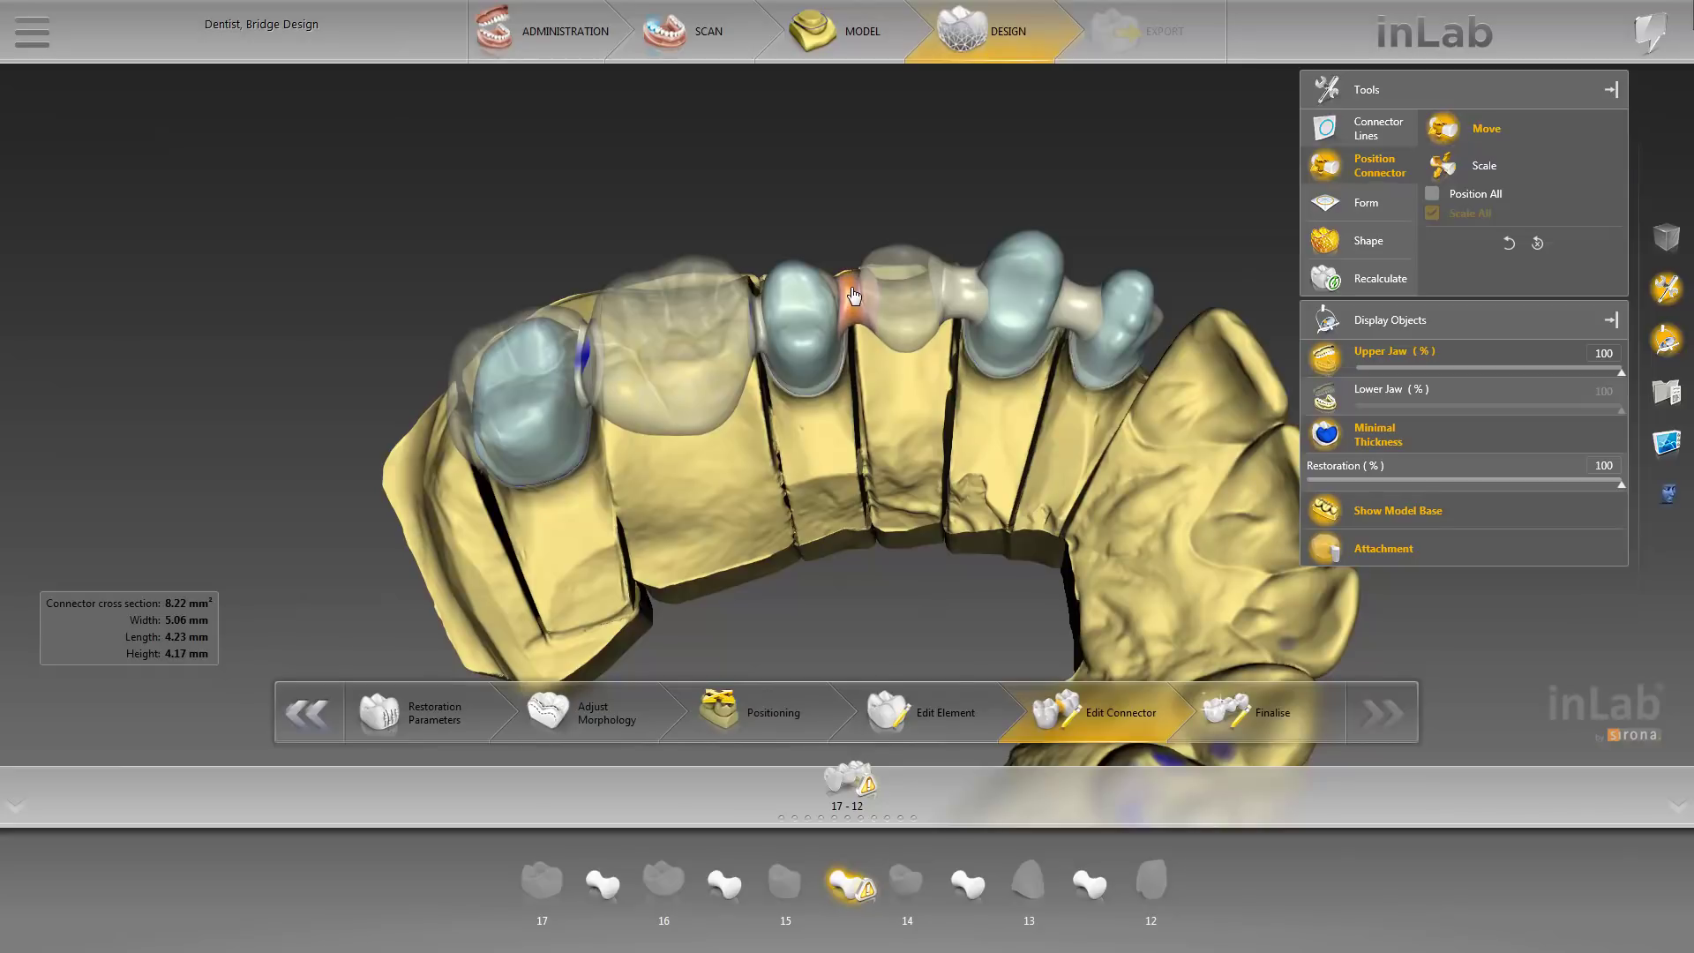
{"action": "left_click_drag", "start_coordinate": [853, 295], "coordinate": [855, 303]}
{"action": "scroll", "coordinate": [854, 302], "scroll_direction": "up", "scroll_amount": 5}
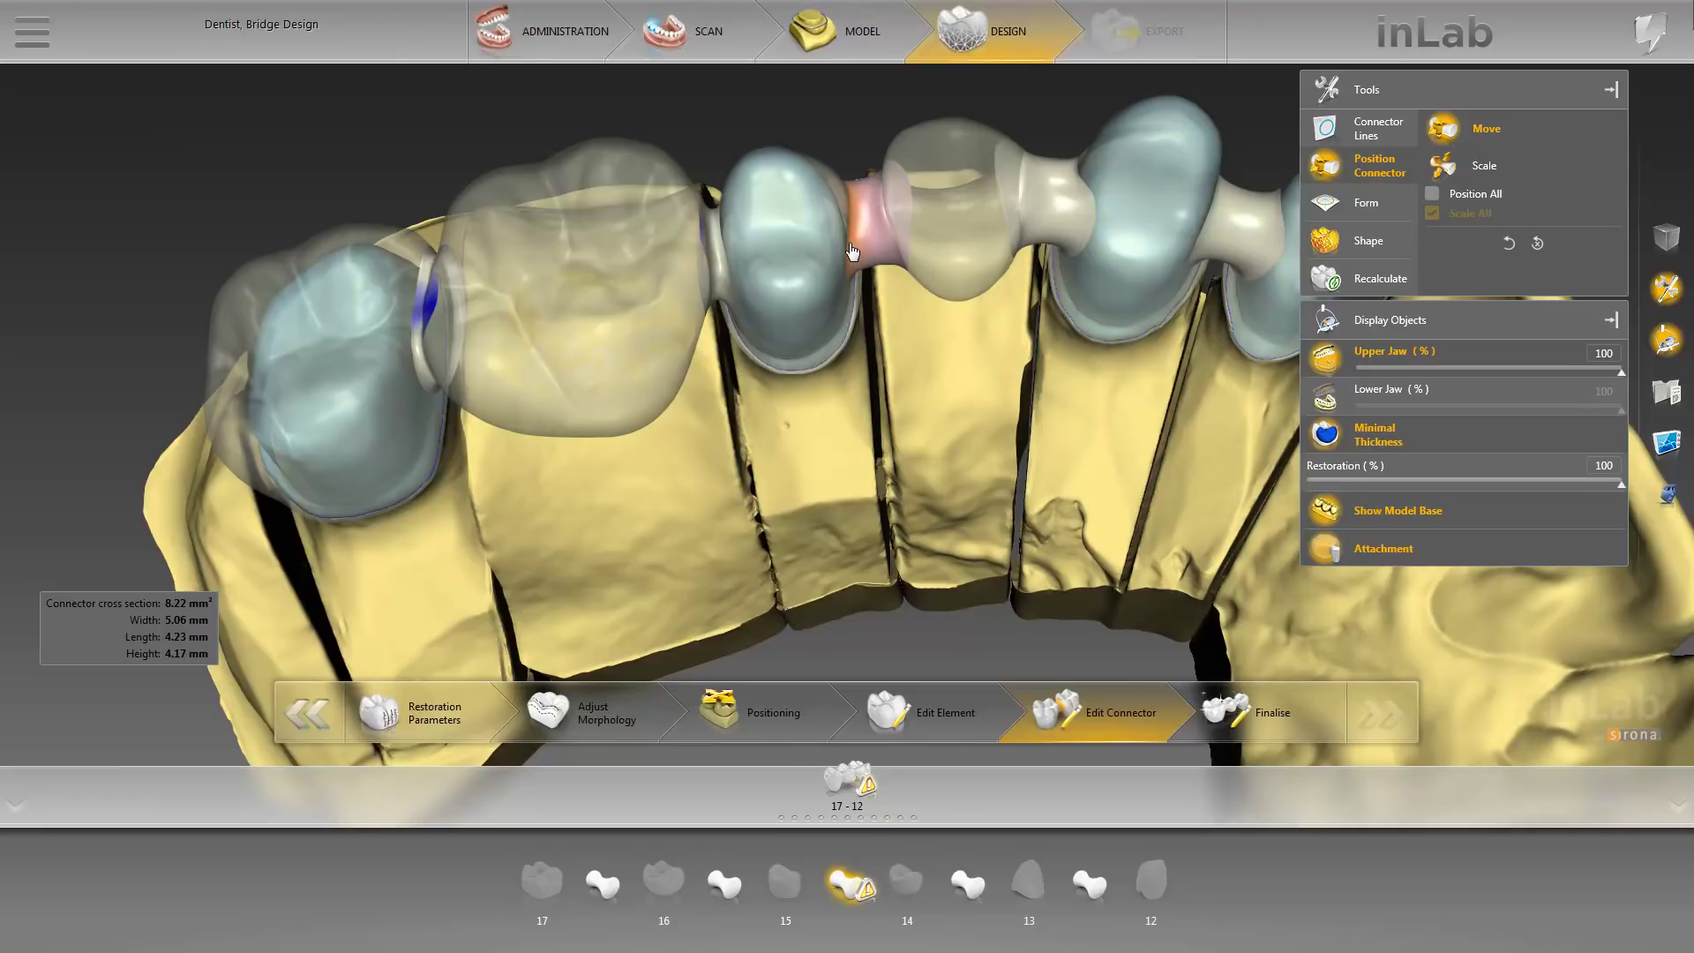
{"action": "left_click_drag", "start_coordinate": [852, 252], "coordinate": [850, 250]}
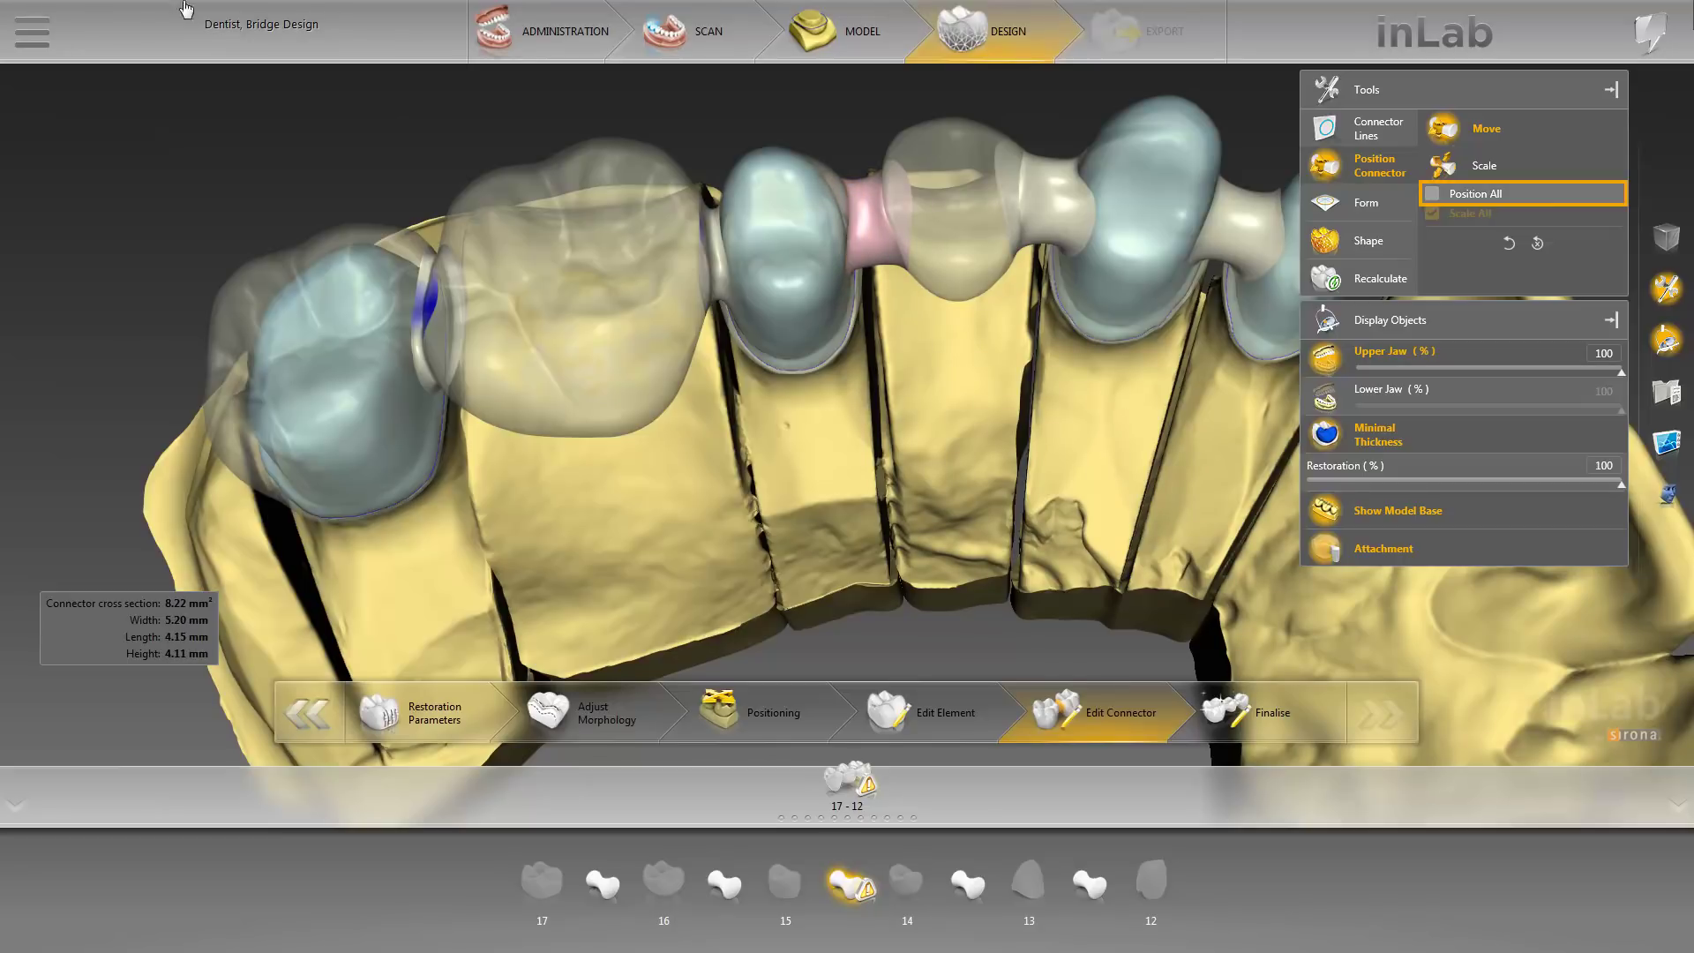
Step: With Position All on, reshape the 14–13 connector down to 7.66 mm²
{"action": "left_click", "coordinate": [1430, 194]}
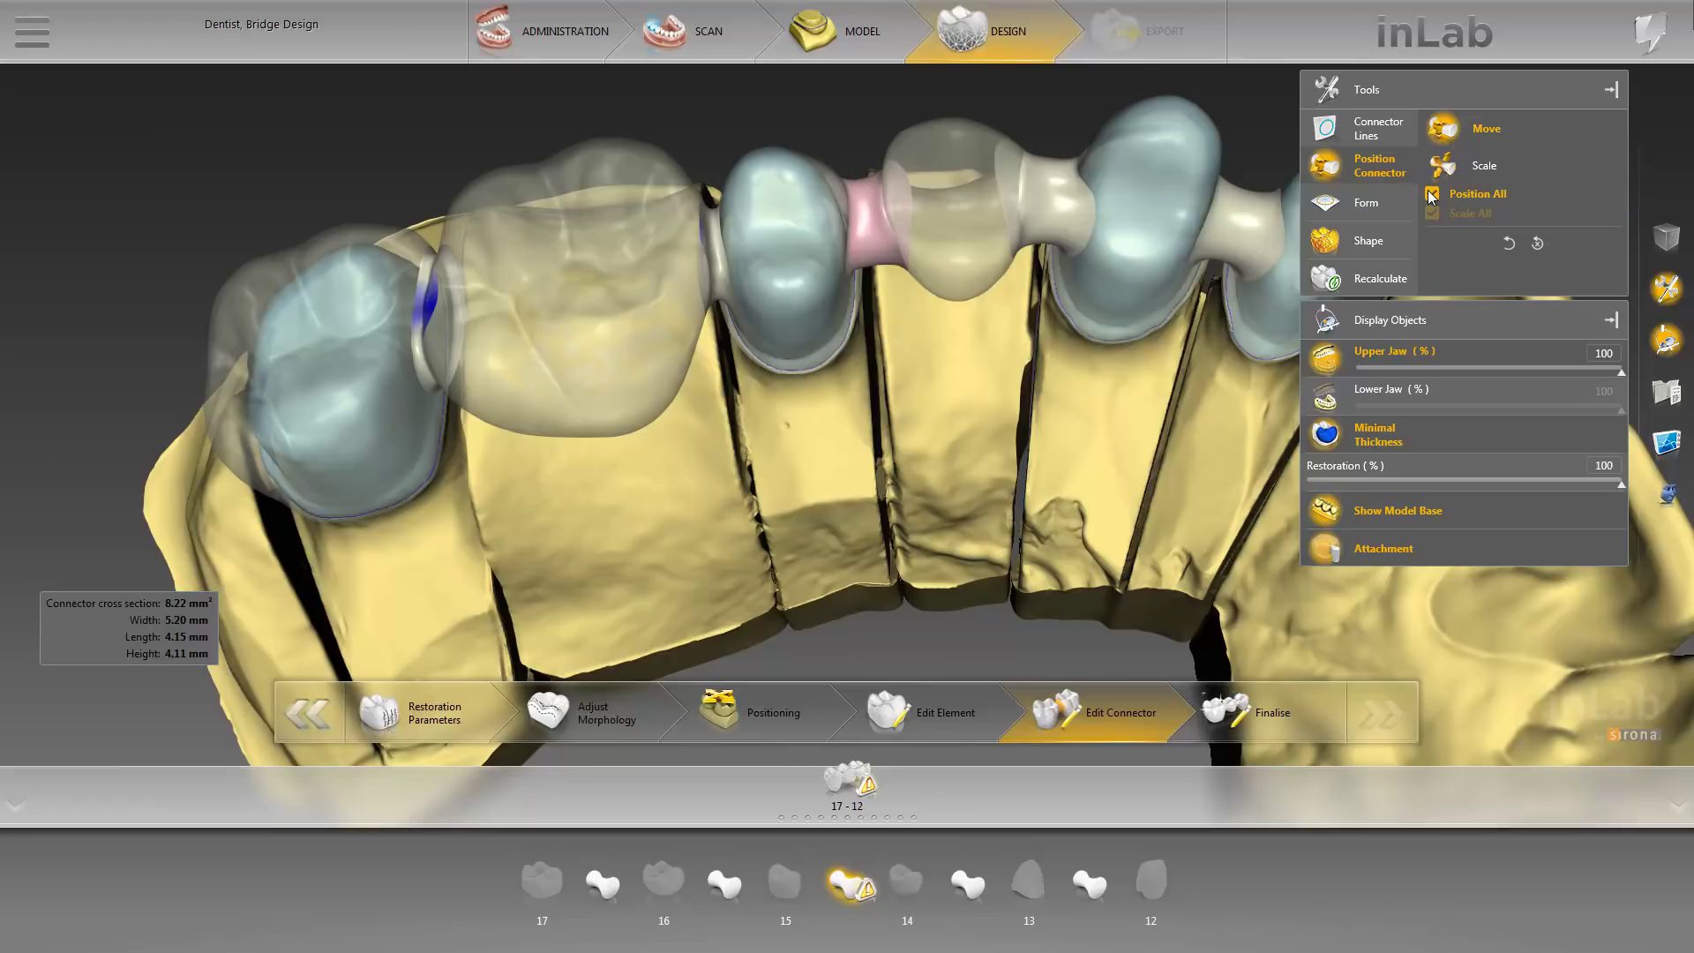
{"action": "left_click", "coordinate": [1046, 216]}
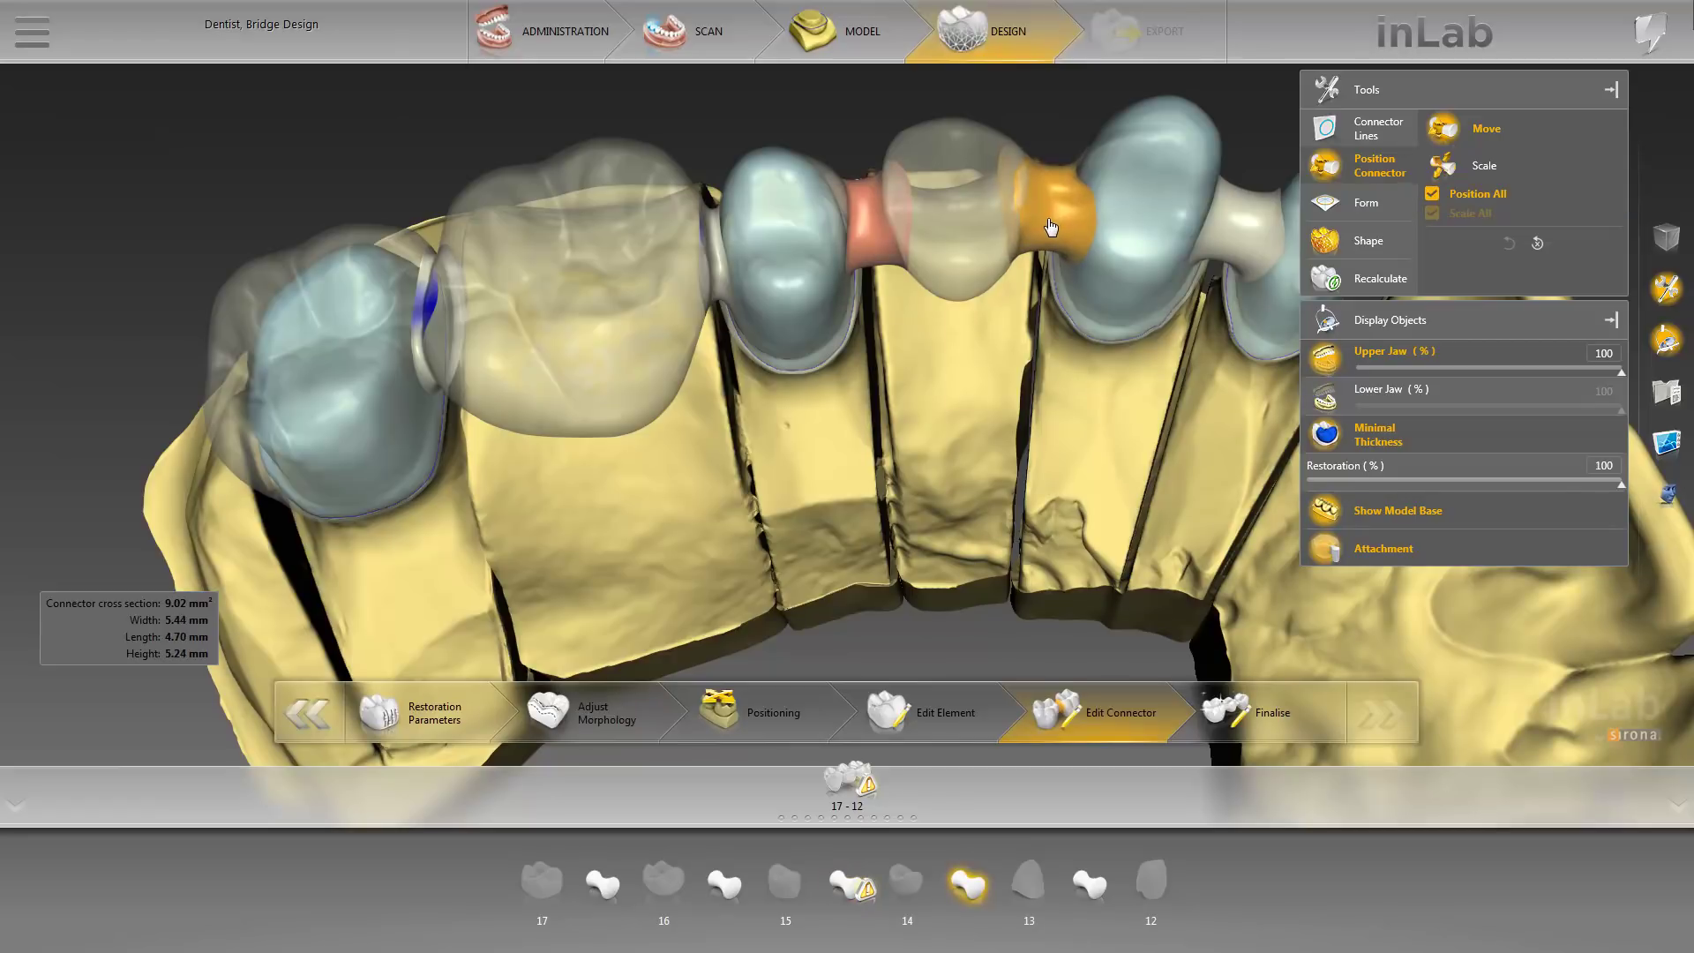
{"action": "left_click_drag", "start_coordinate": [1054, 216], "coordinate": [1043, 220]}
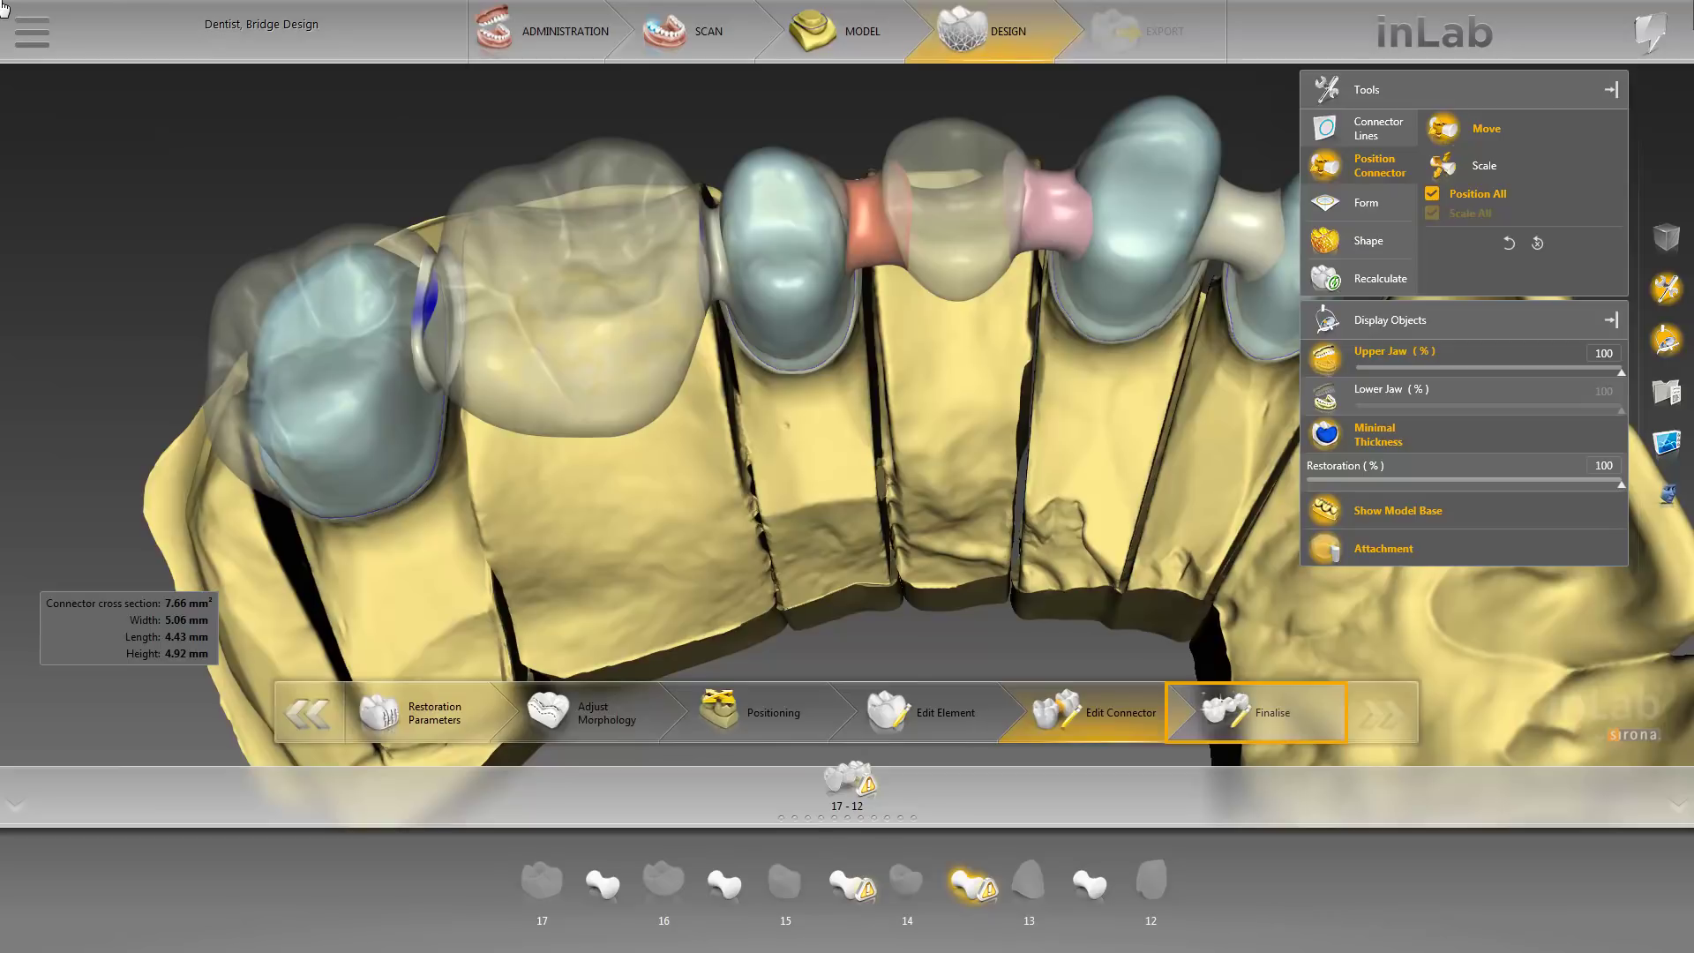
Step: Finalise the bridge as one surface and raise the Shape size from 2.41 to 4.13
{"action": "left_click", "coordinate": [1266, 721]}
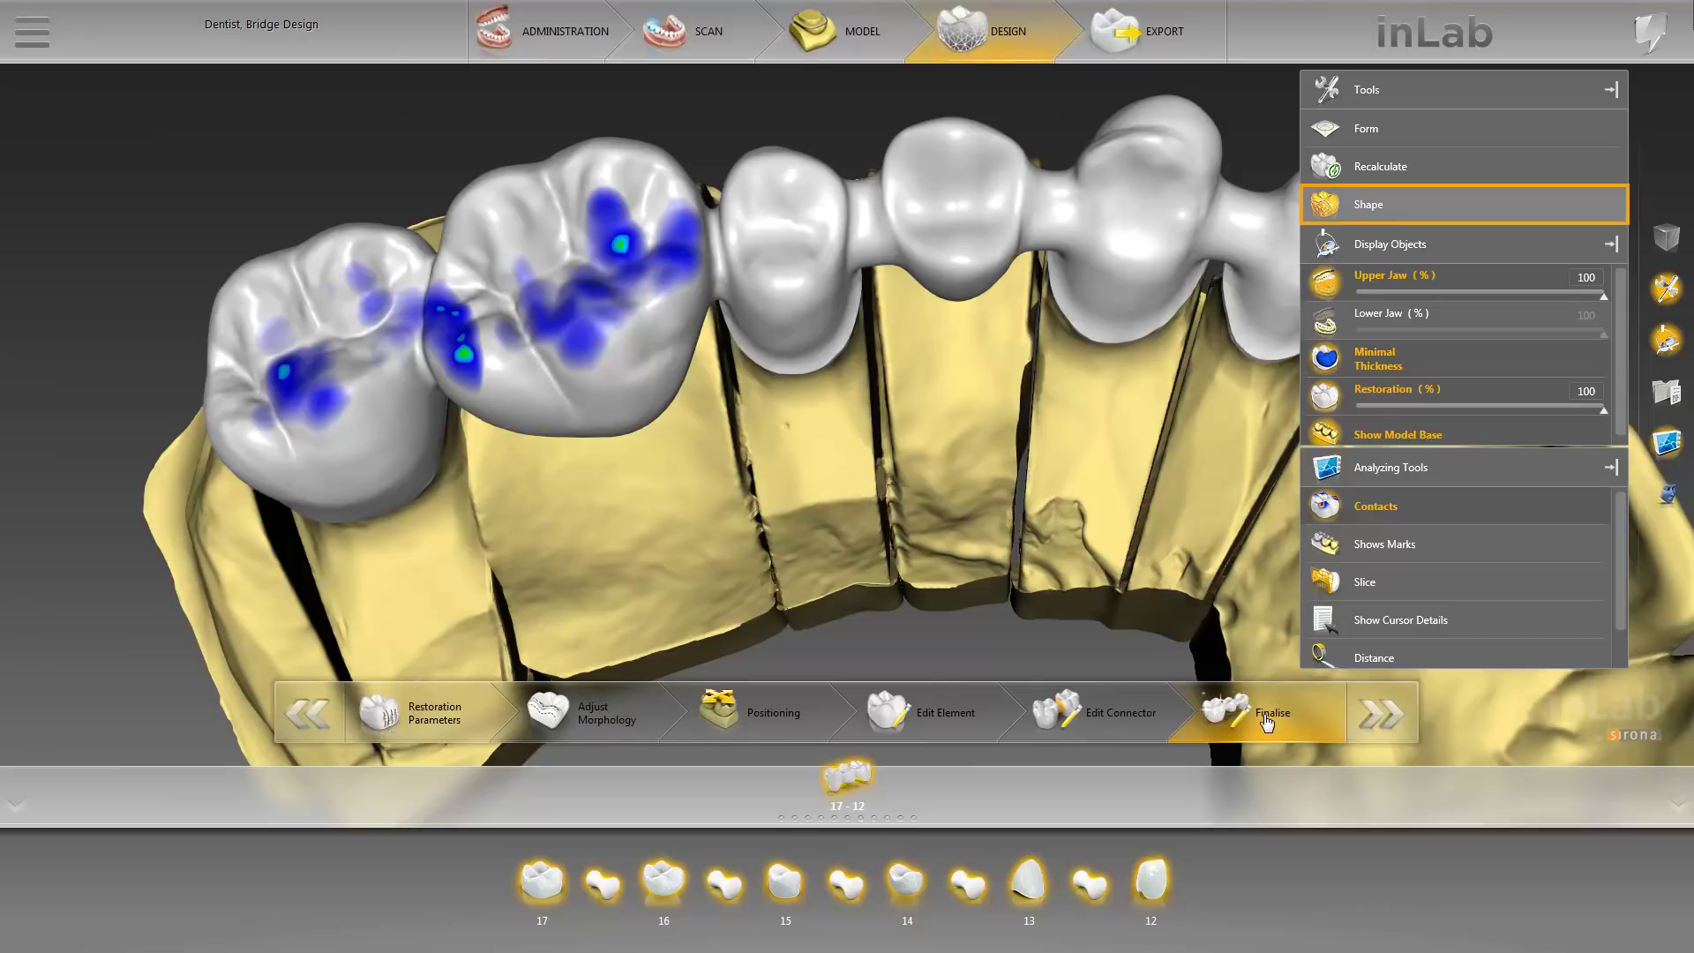
{"action": "left_click", "coordinate": [1375, 205]}
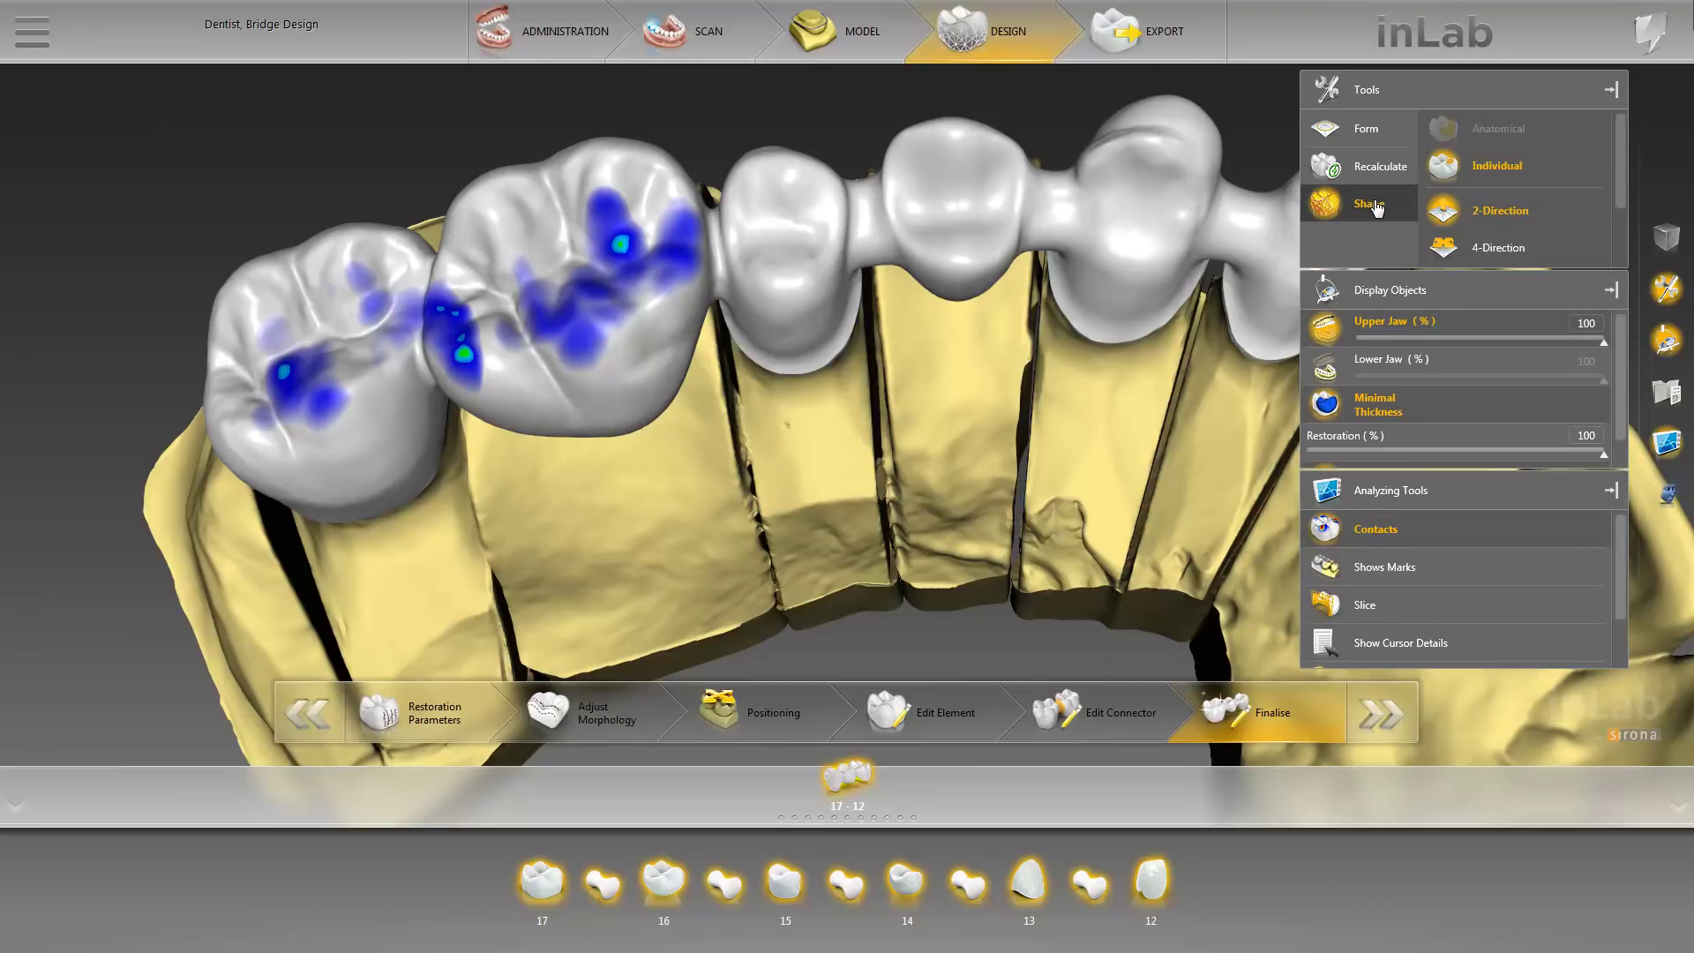
{"action": "scroll", "coordinate": [1619, 212], "scroll_direction": "down", "scroll_amount": 1}
{"action": "scroll", "coordinate": [1620, 212], "scroll_direction": "down", "scroll_amount": 3}
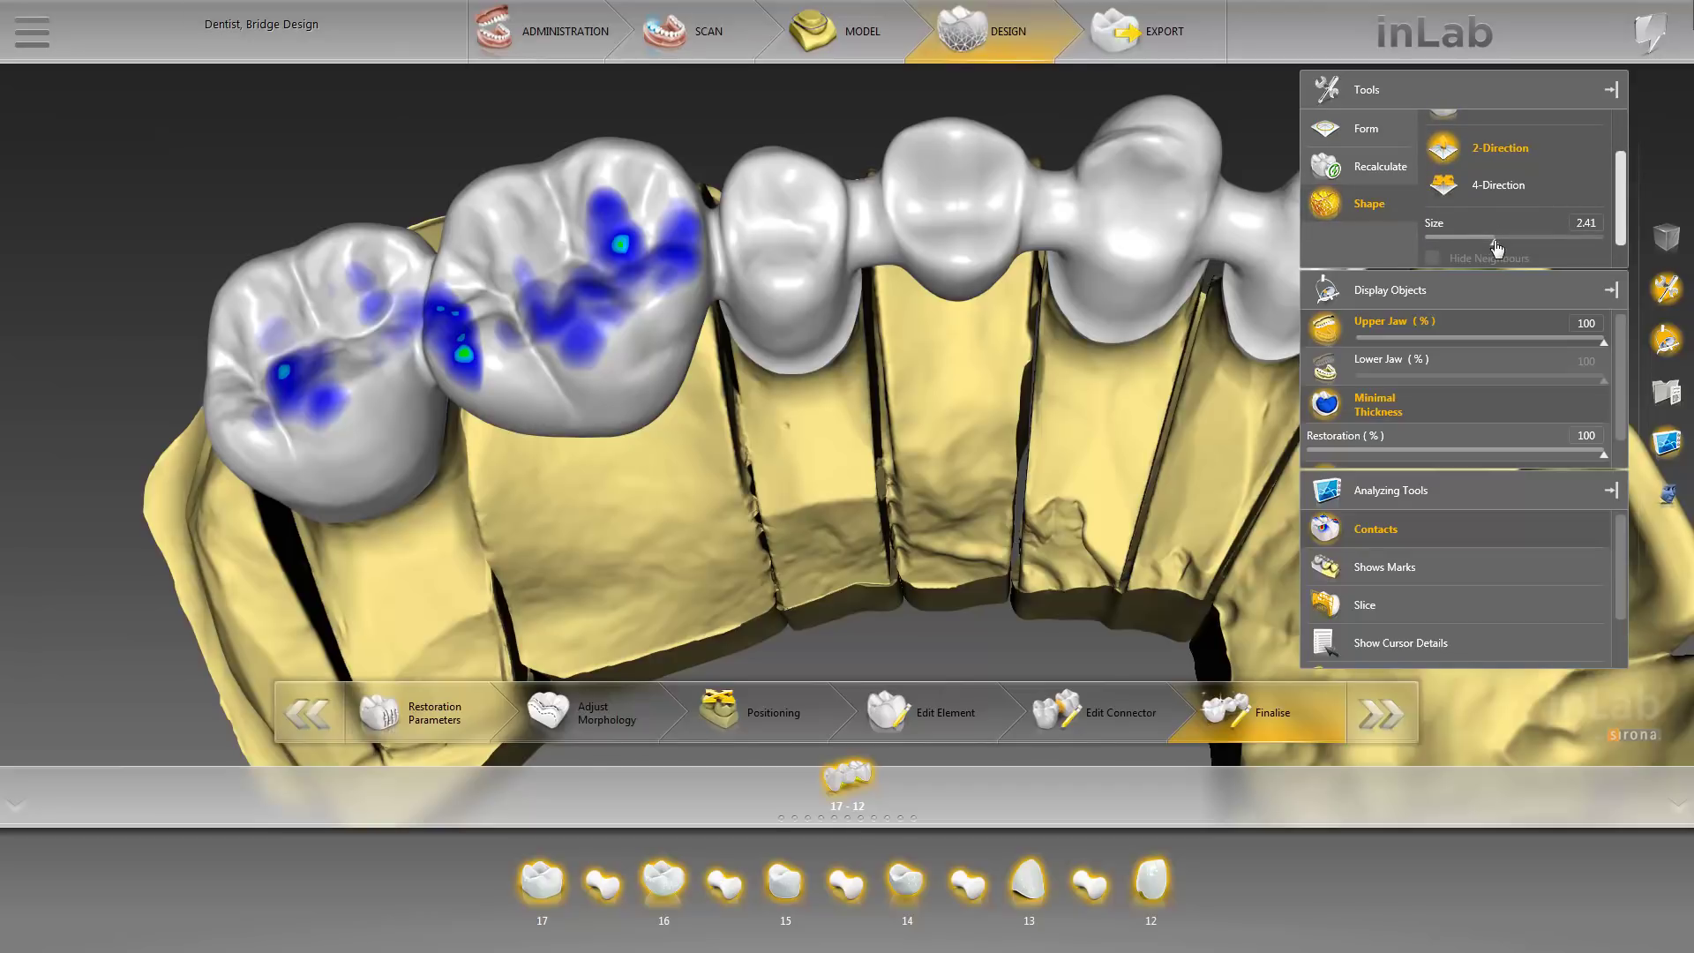
{"action": "left_click_drag", "start_coordinate": [1496, 239], "coordinate": [1567, 236]}
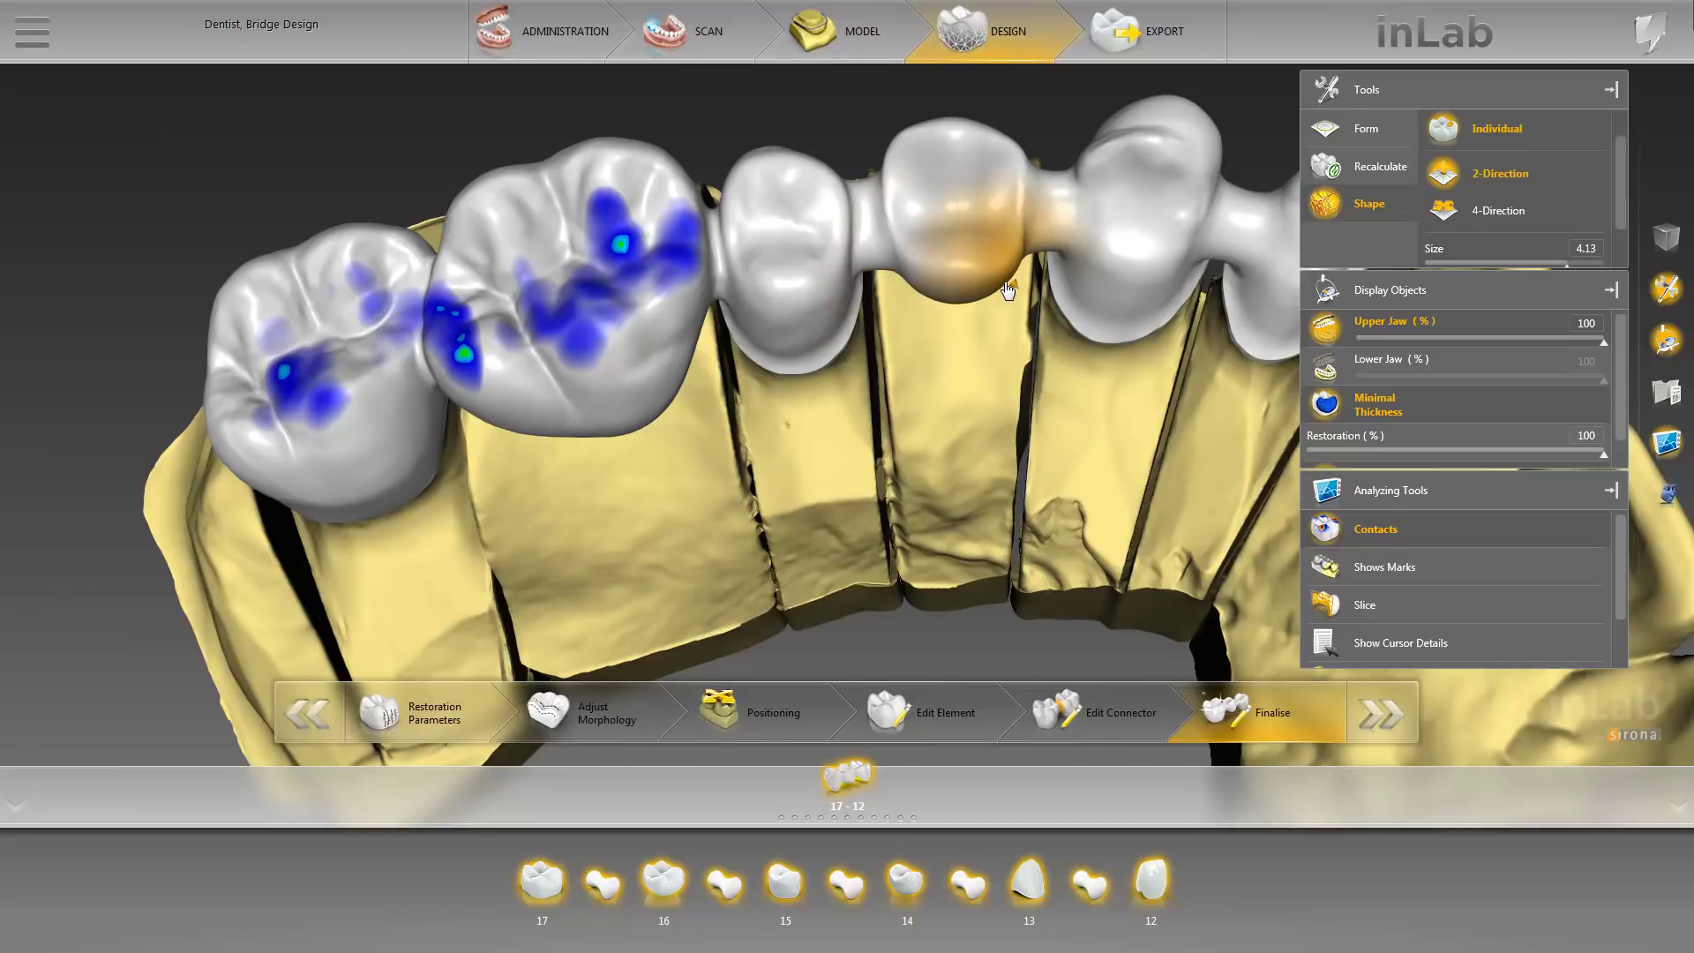
{"action": "scroll", "coordinate": [1166, 424], "scroll_direction": "down", "scroll_amount": 2}
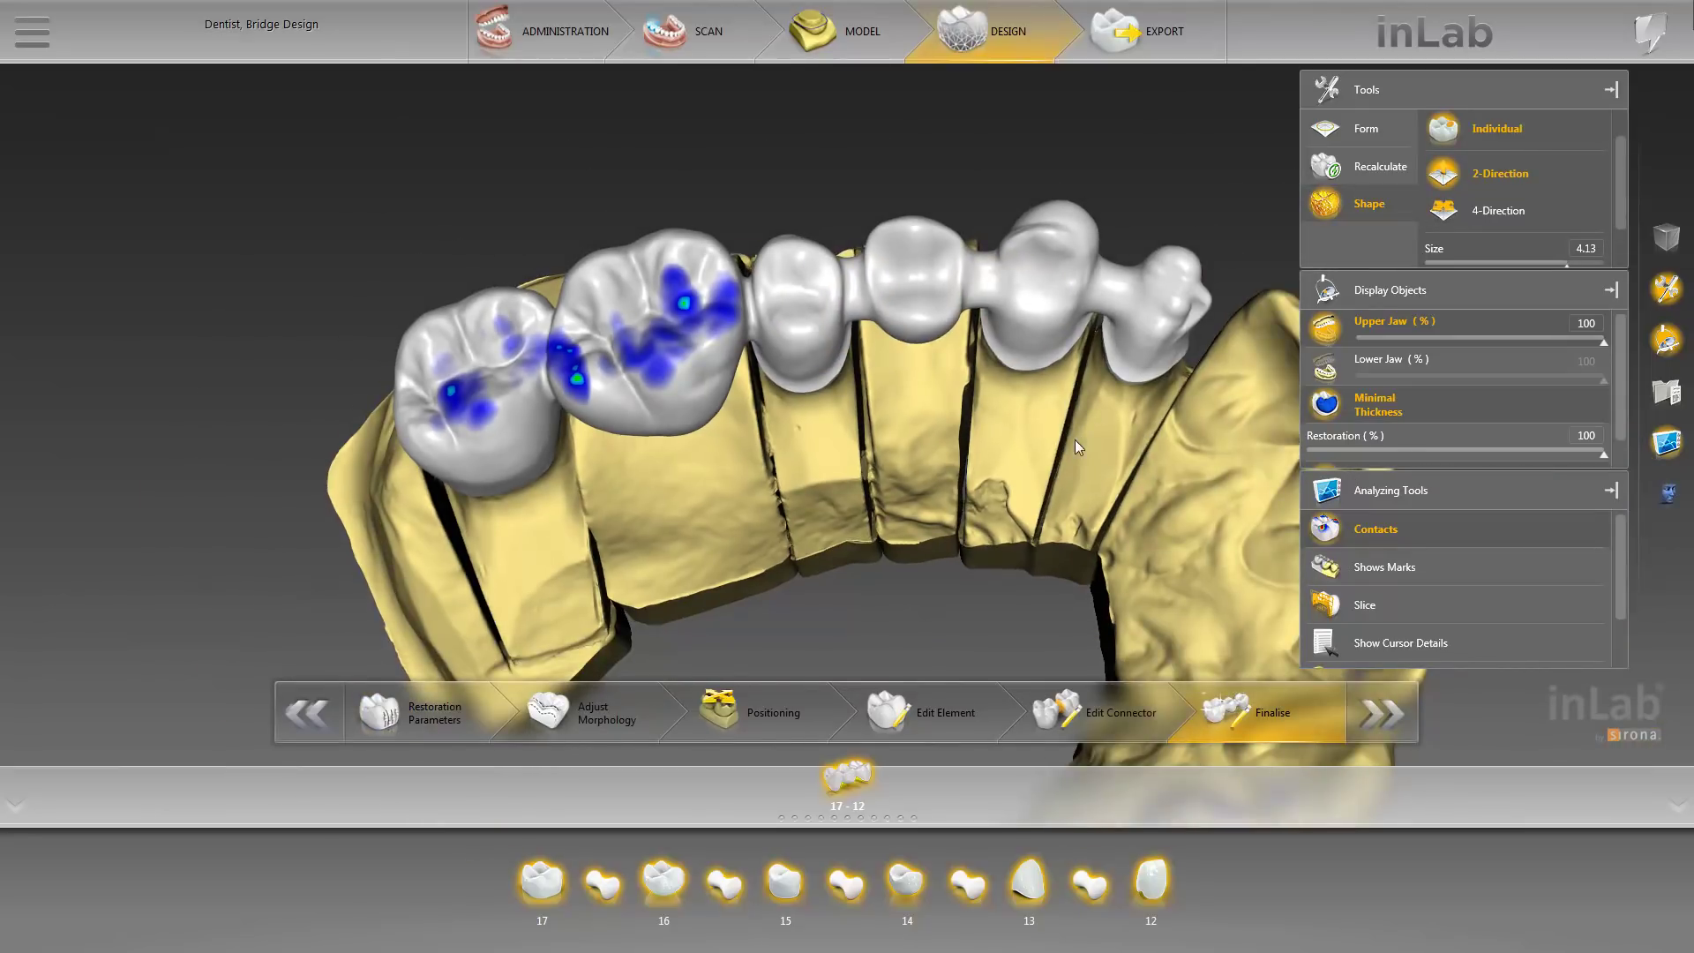
{"action": "middle_click_drag", "start_coordinate": [1097, 425], "coordinate": [1067, 455]}
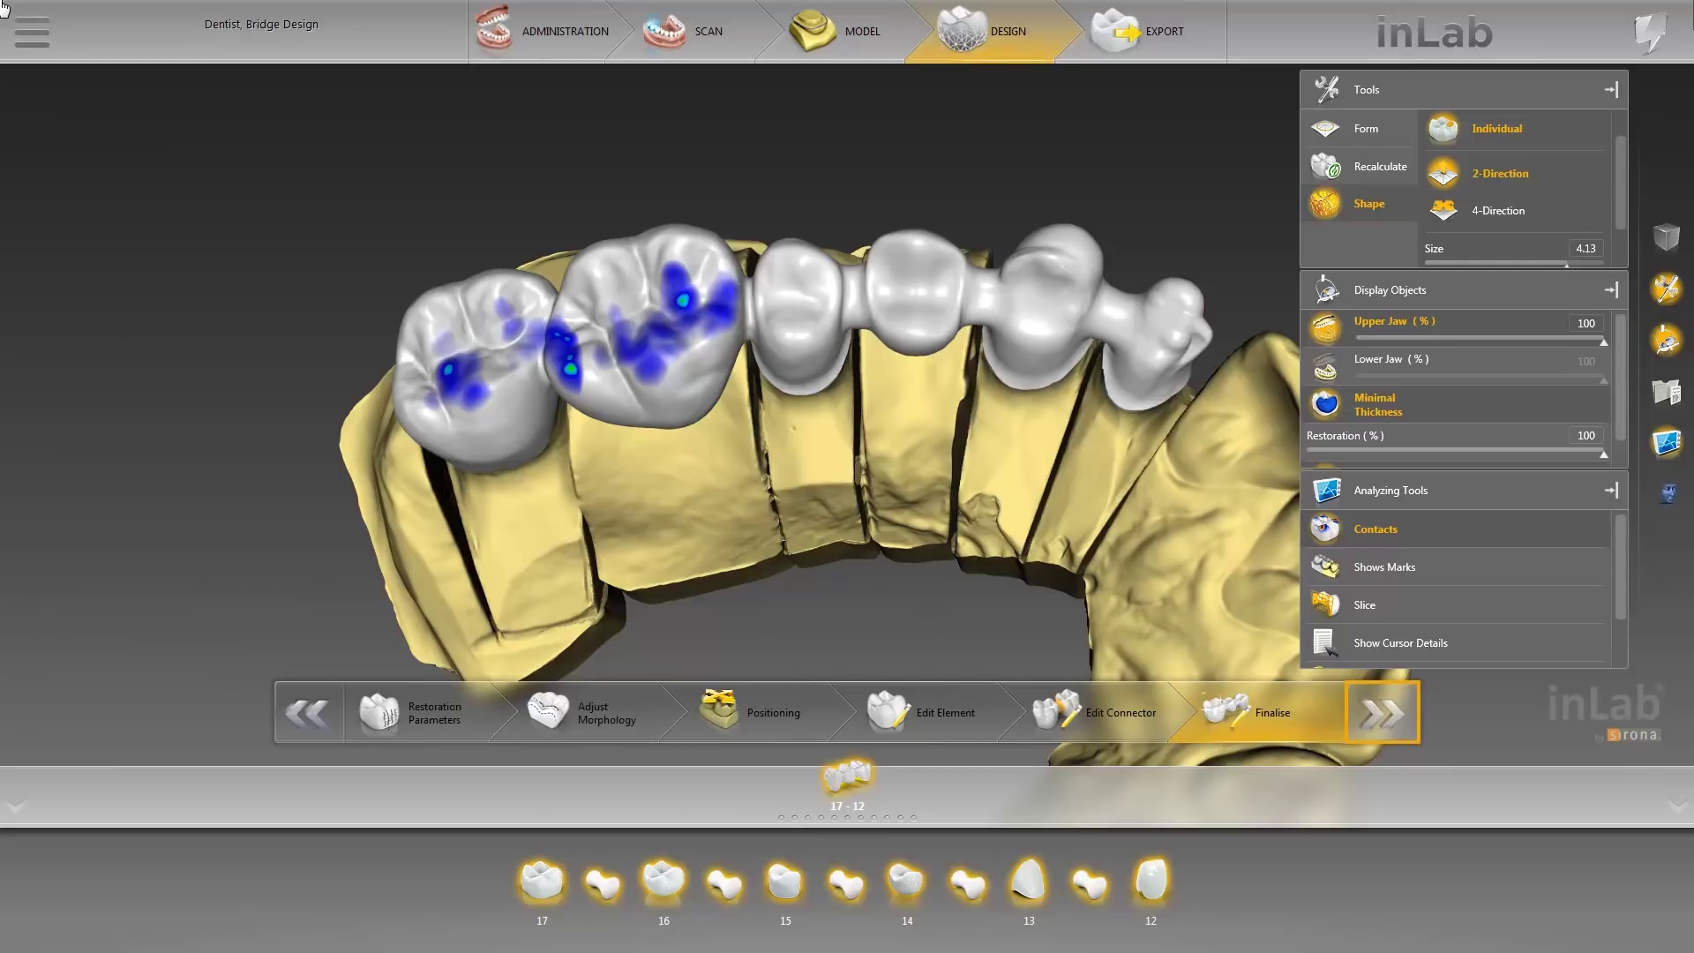
Step: Advance to Export and orbit the finished 17–12 bridge in Preview
{"action": "left_click", "coordinate": [1384, 713]}
{"action": "middle_click_drag", "start_coordinate": [1058, 459], "coordinate": [373, 532]}
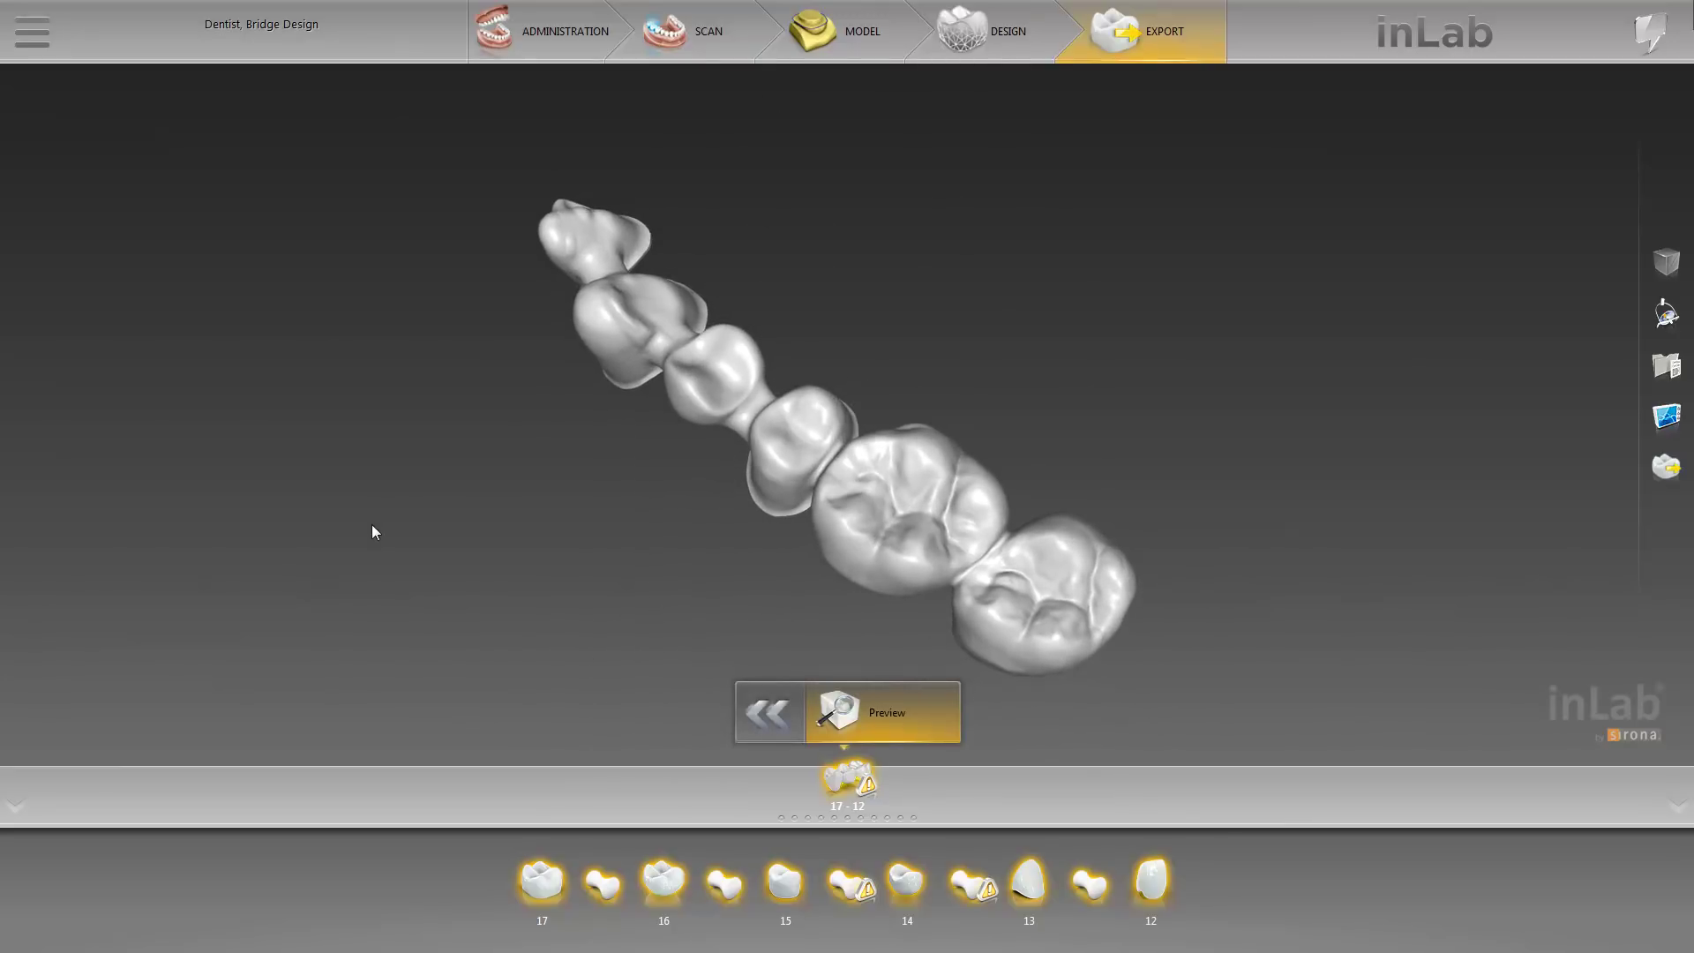